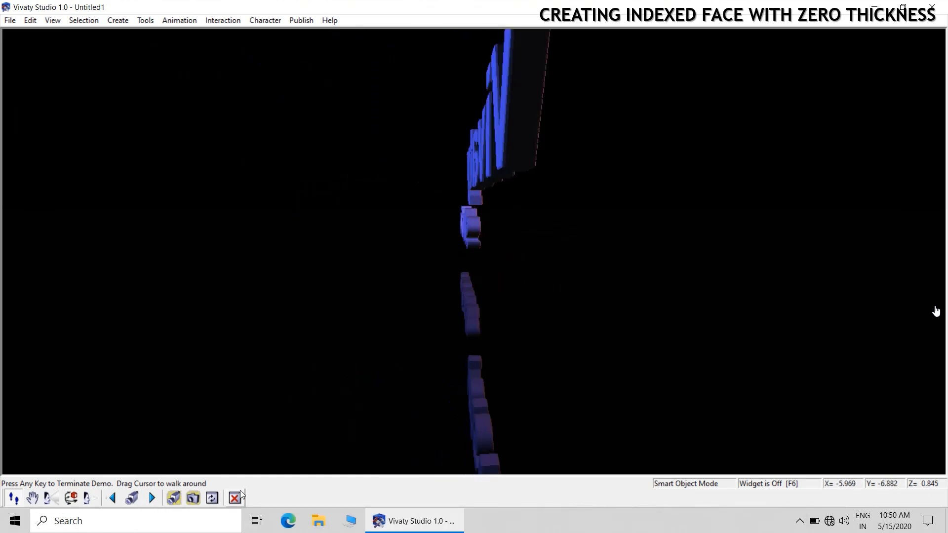
End the startup demo and dismiss the Tip of the Day
{"action": "left_click", "coordinate": [339, 454]}
{"action": "left_click", "coordinate": [436, 280]}
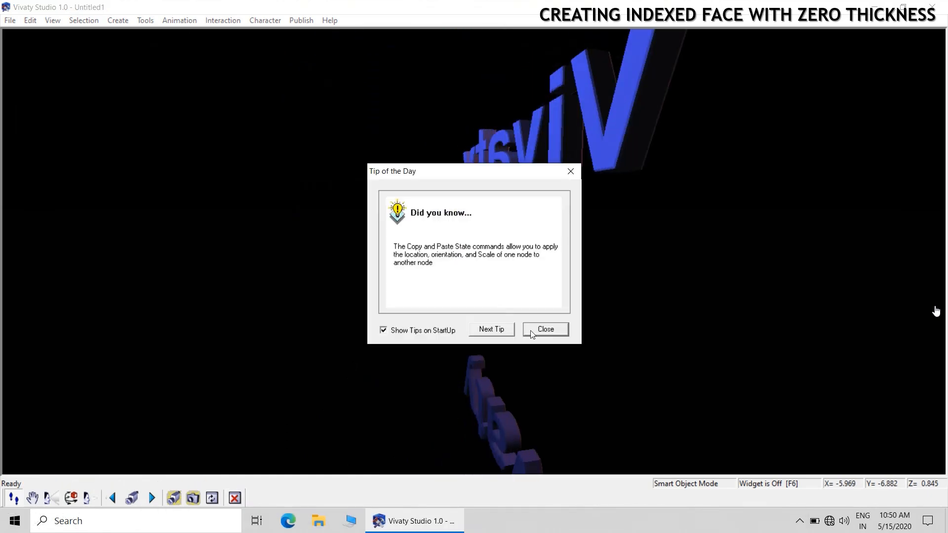
{"action": "left_click", "coordinate": [543, 329]}
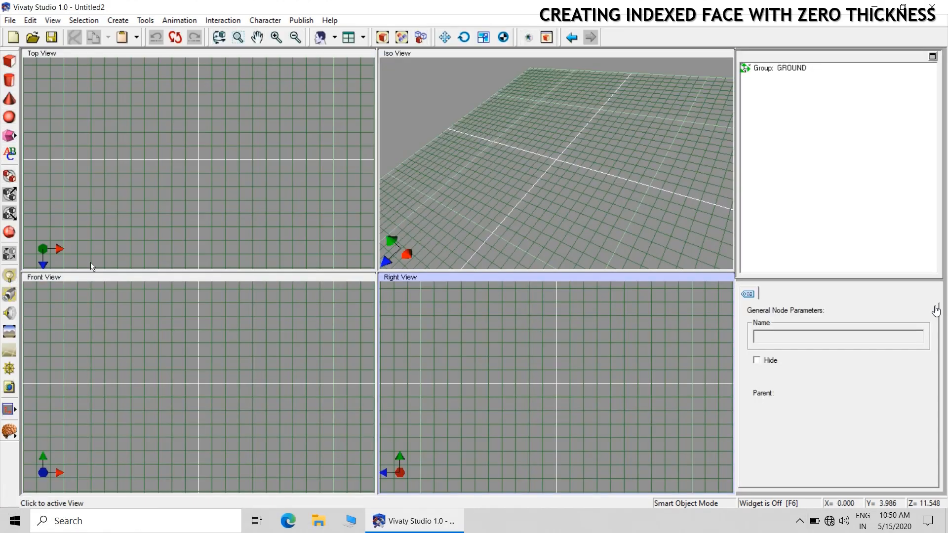
Place a box near the centre of the Iso View and zero all its translation values
{"action": "left_click", "coordinate": [9, 61]}
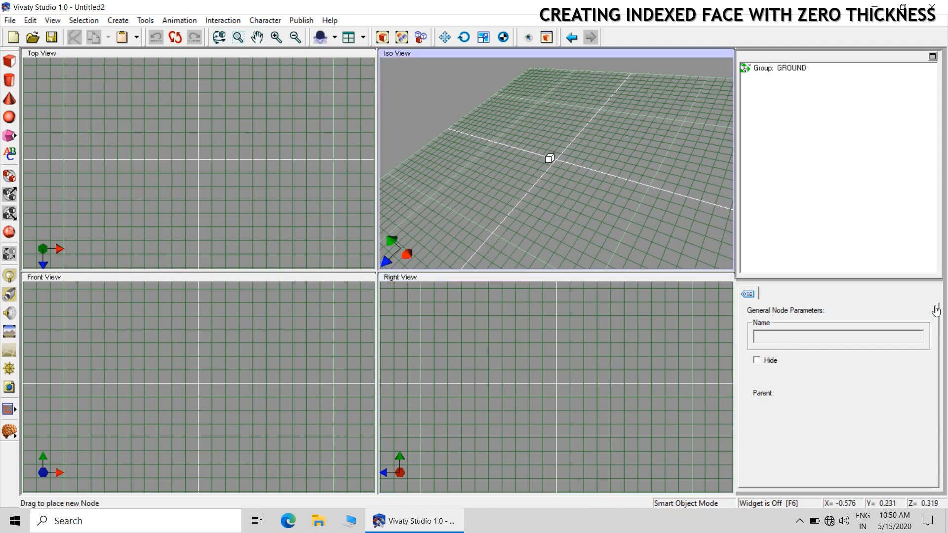
{"action": "left_click", "coordinate": [549, 157]}
{"action": "left_click", "coordinate": [766, 296]}
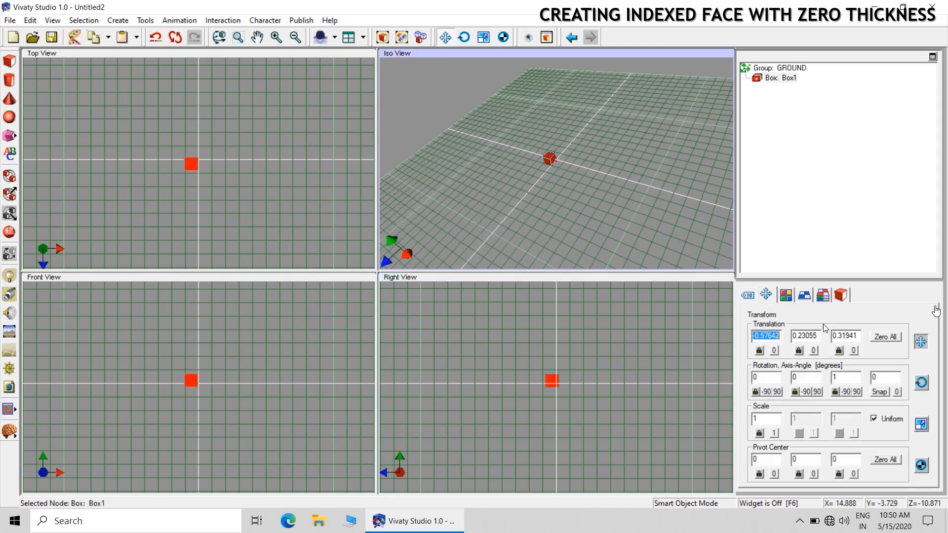
{"action": "left_click", "coordinate": [885, 338]}
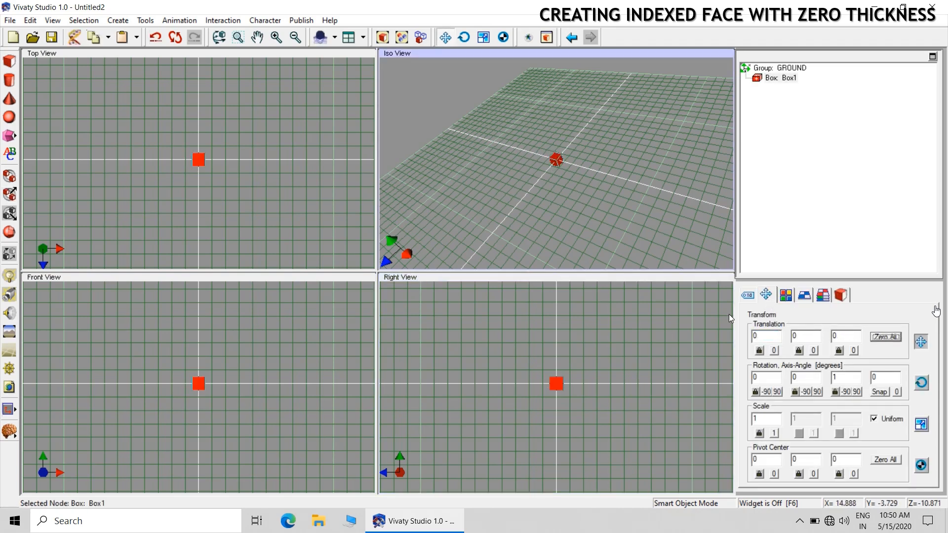
{"action": "left_click", "coordinate": [661, 227]}
Set the box's width to 2, height to 2 and depth to 0
{"action": "left_click", "coordinate": [238, 37]}
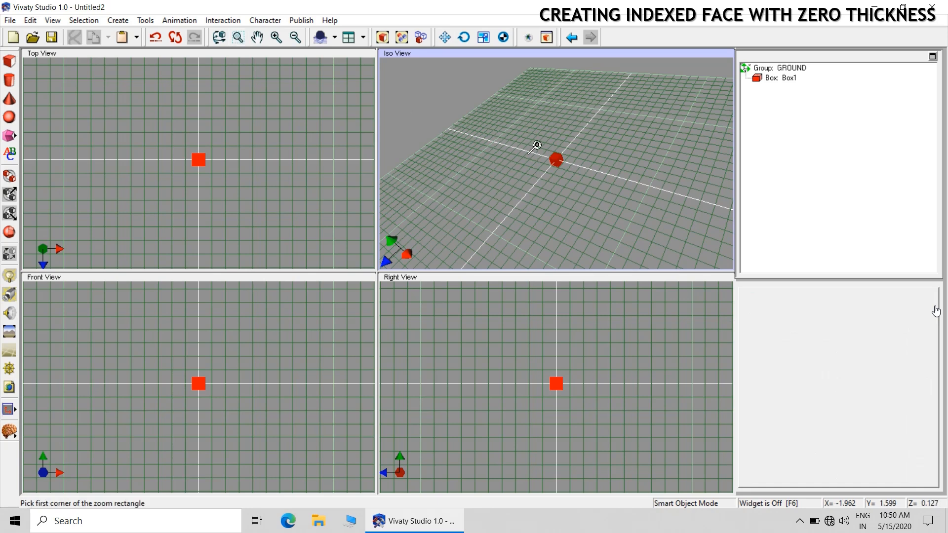
{"action": "left_click_drag", "start_coordinate": [537, 143], "coordinate": [575, 175]}
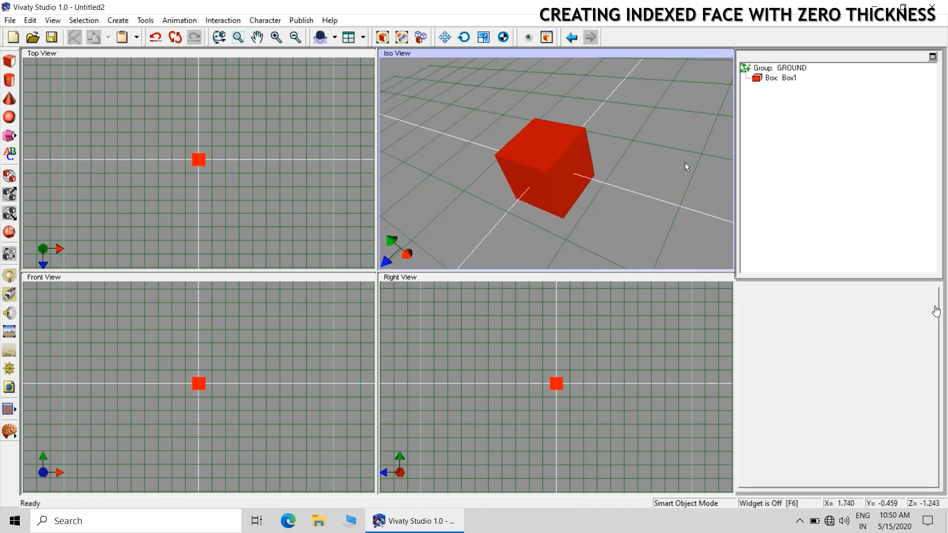
{"action": "left_click", "coordinate": [785, 80]}
{"action": "left_click", "coordinate": [841, 295]}
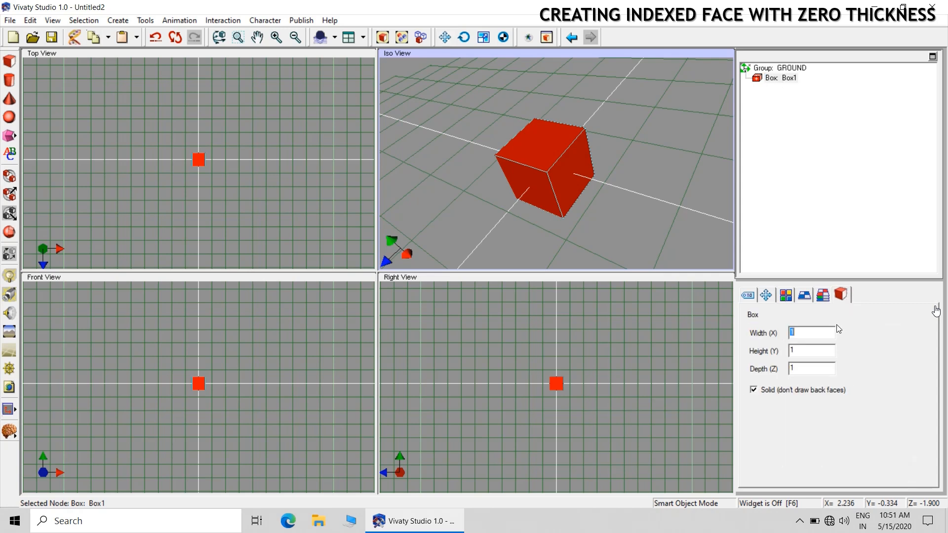
{"action": "type", "text": "2"}
{"action": "double_click", "coordinate": [809, 349]}
{"action": "type", "text": "2"}
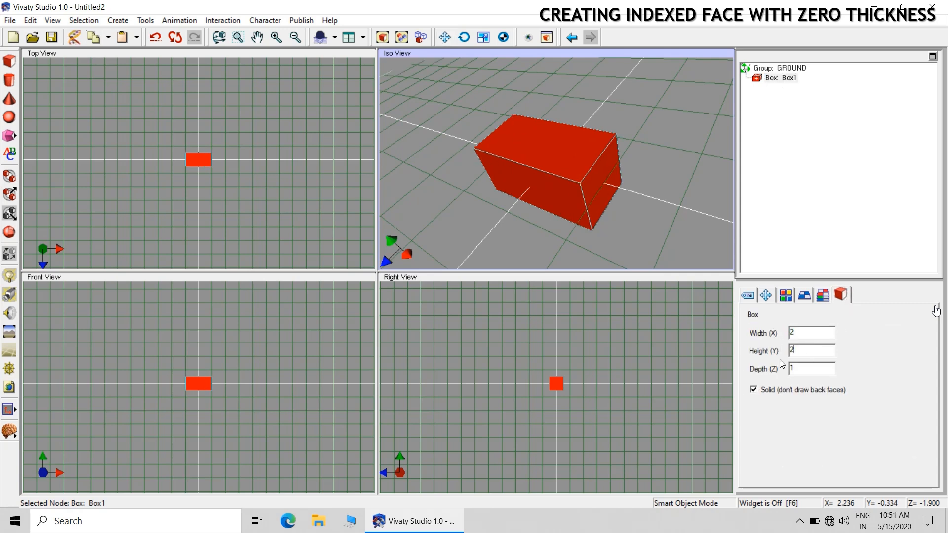
{"action": "key", "text": "Return"}
{"action": "double_click", "coordinate": [810, 369]}
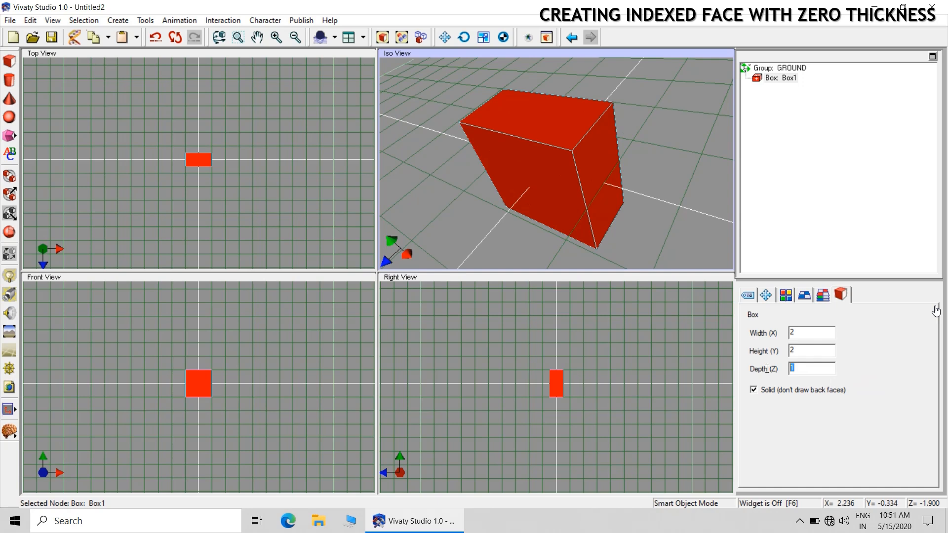
{"action": "type", "text": "0"}
{"action": "key", "text": "Return"}
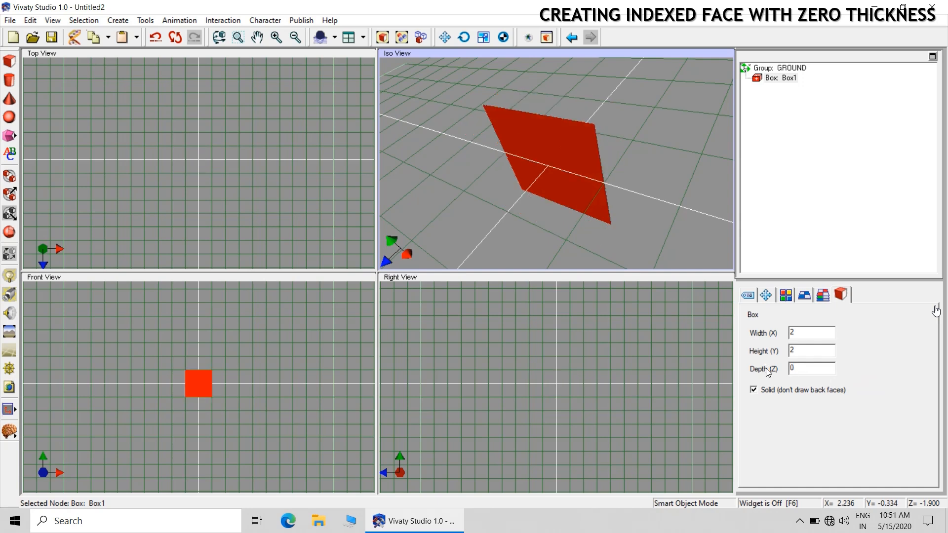
{"action": "left_click", "coordinate": [671, 165]}
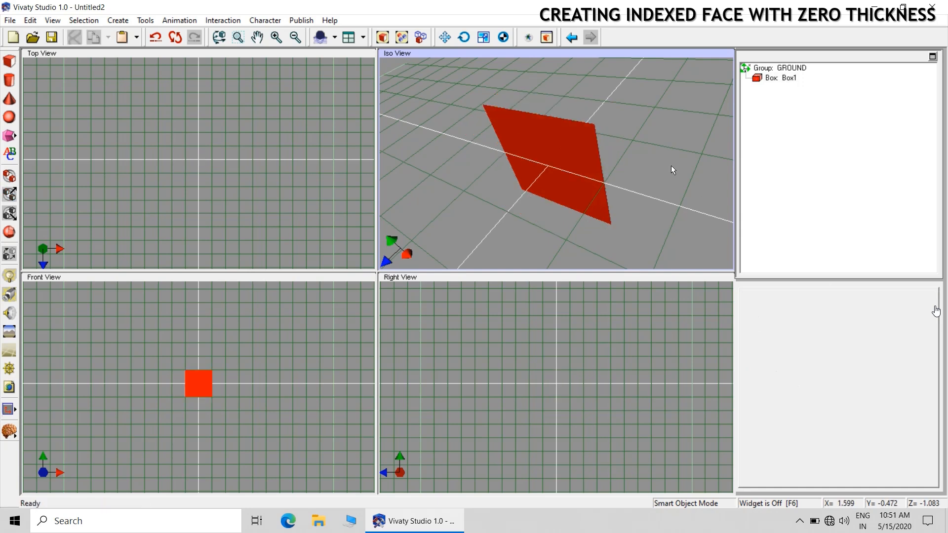
Convert the flat box to an IndexedFaceSet and apply the yellow material to it
{"action": "left_click", "coordinate": [786, 78]}
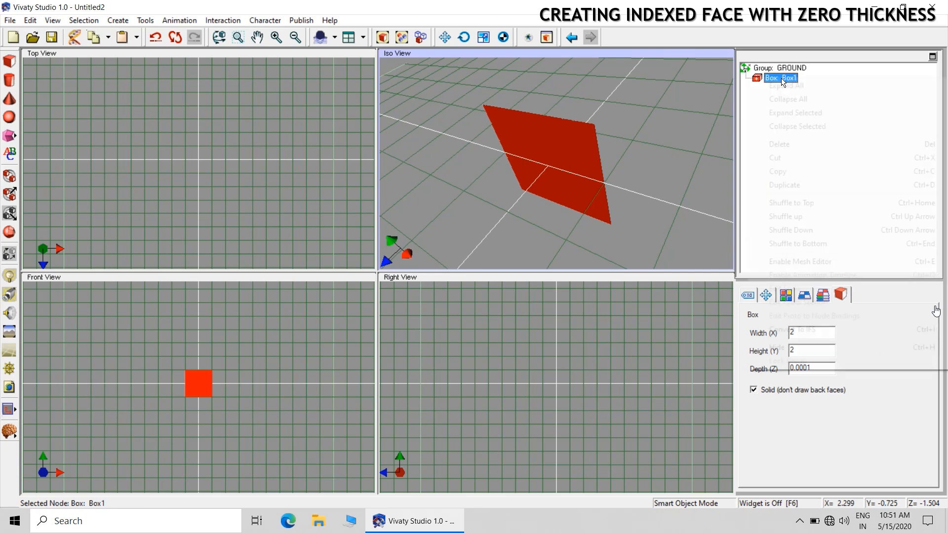
{"action": "right_click", "coordinate": [783, 79]}
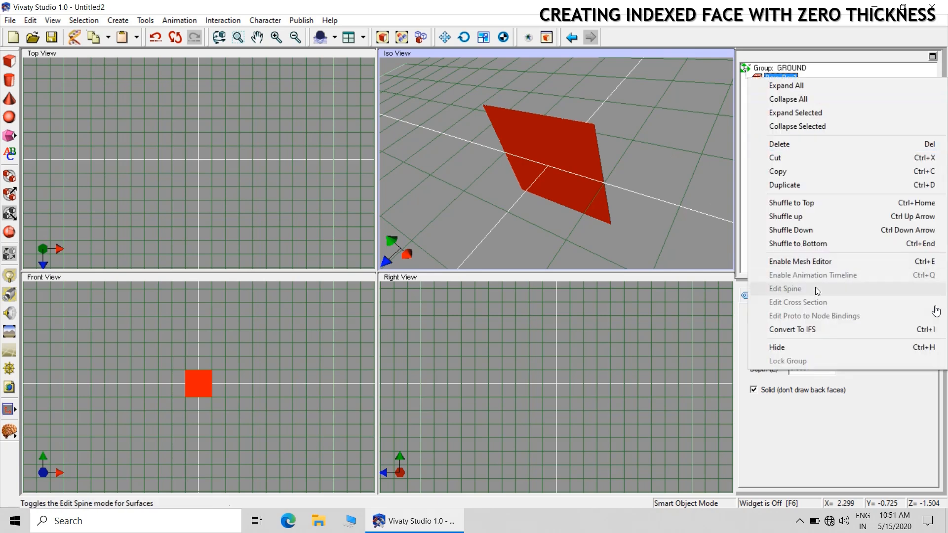
{"action": "left_click", "coordinate": [818, 330]}
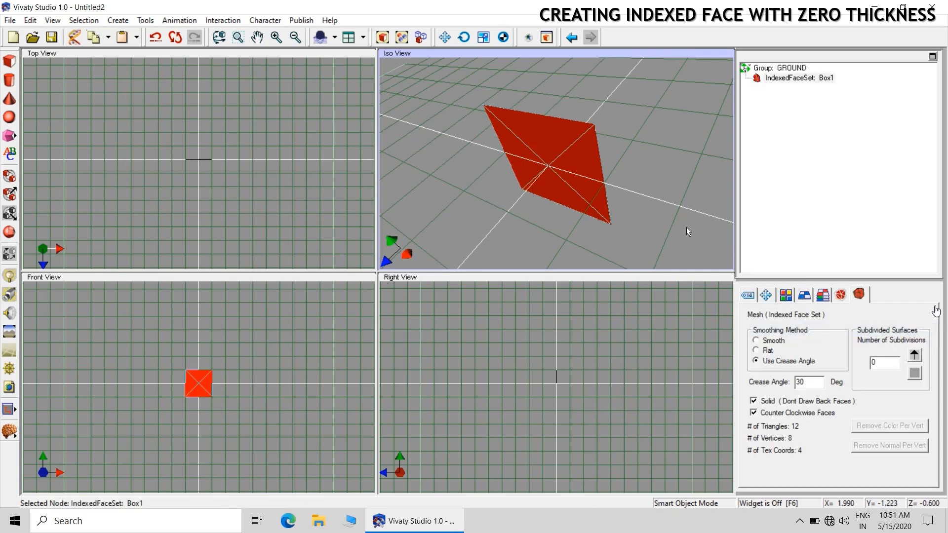
{"action": "left_click", "coordinate": [787, 296]}
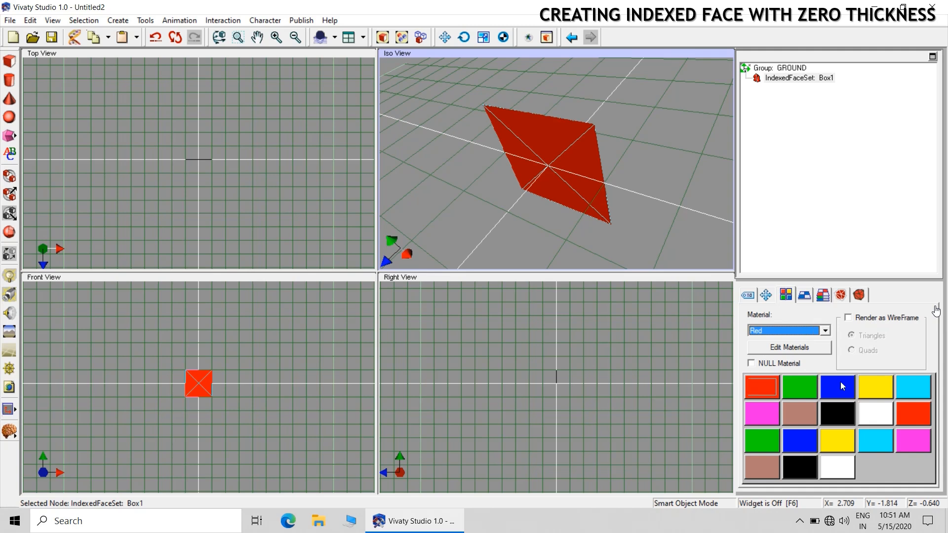
{"action": "left_click", "coordinate": [875, 386]}
{"action": "left_click", "coordinate": [645, 204]}
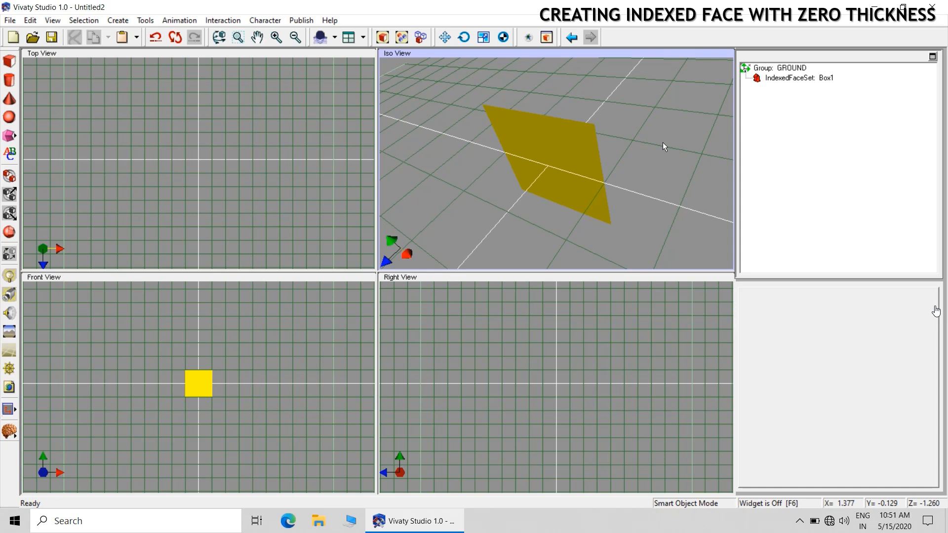
Create an animation time sensor in the scene with a period of 4 and AutoStart enabled
{"action": "left_click", "coordinate": [192, 22]}
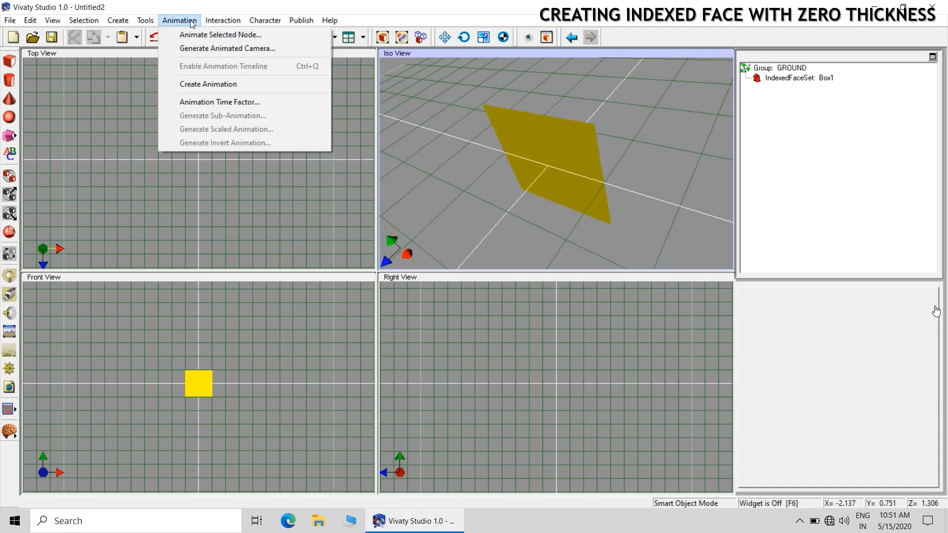
{"action": "left_click", "coordinate": [209, 84]}
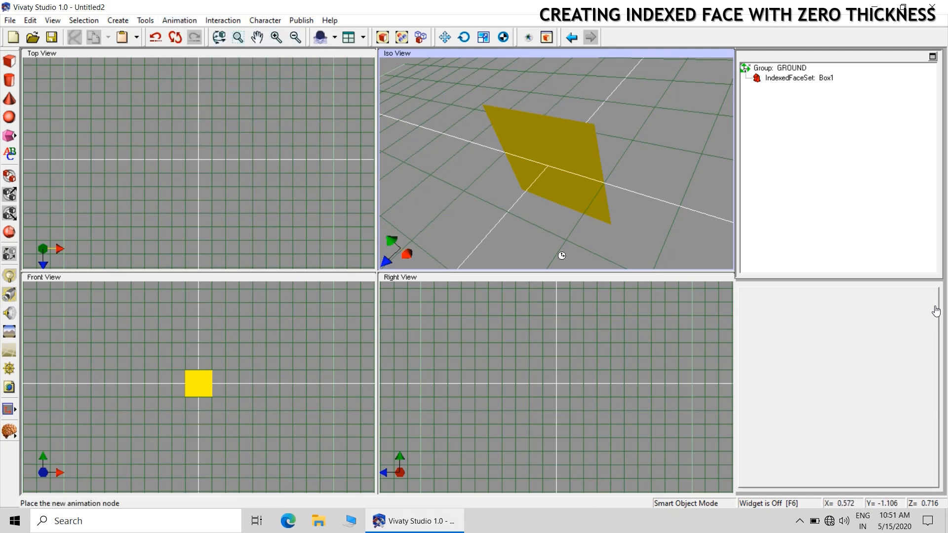
{"action": "left_click", "coordinate": [636, 179]}
{"action": "left_click", "coordinate": [764, 296]}
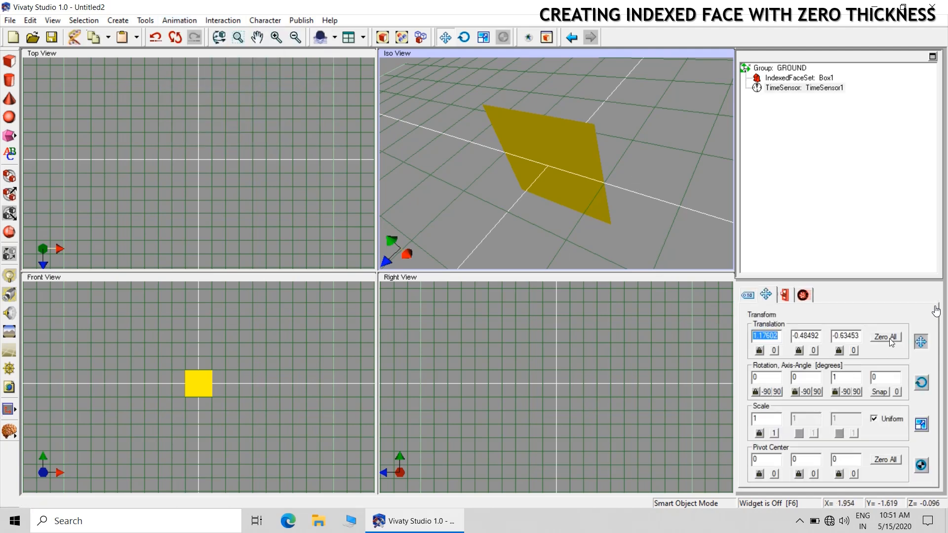
{"action": "left_click", "coordinate": [802, 295]}
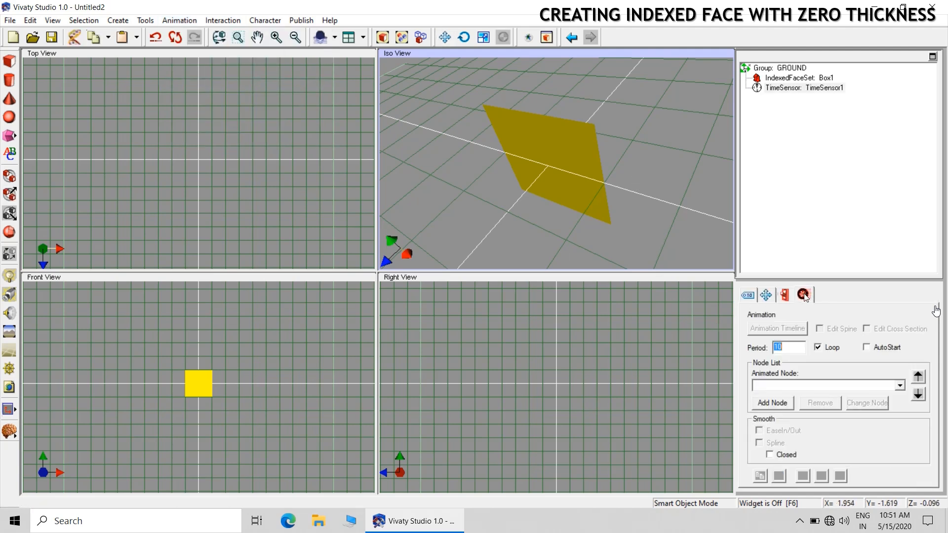
{"action": "double_click", "coordinate": [792, 345]}
{"action": "type", "text": "4"}
{"action": "left_click", "coordinate": [654, 229]}
Create a CoordinateInterpolator node and move the time sensor below it in the scene tree
{"action": "left_click", "coordinate": [117, 20]}
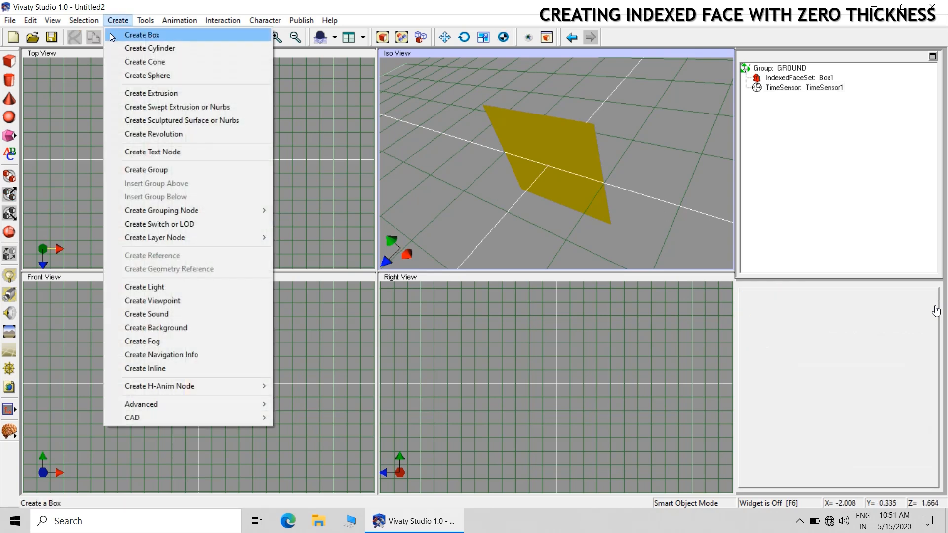
{"action": "mouse_move", "coordinate": [188, 406]}
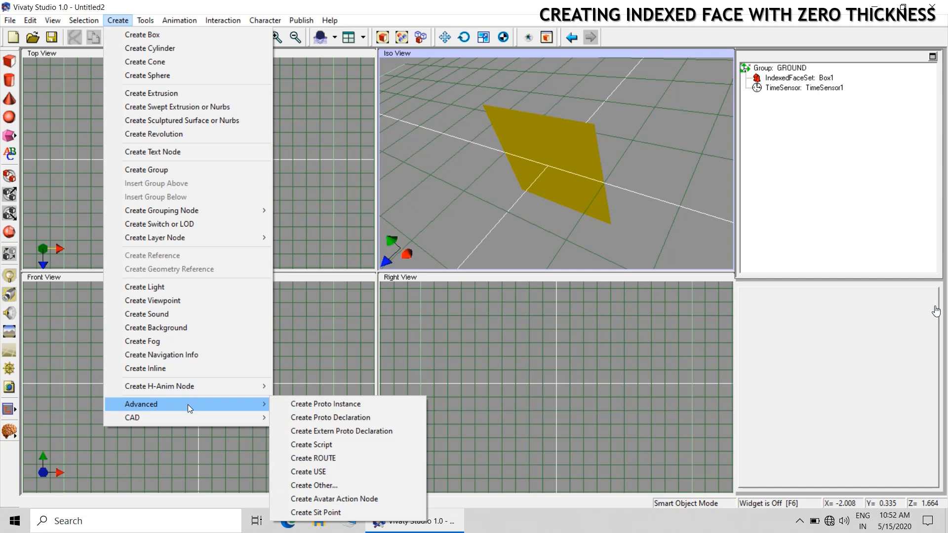
{"action": "left_click", "coordinate": [313, 485]}
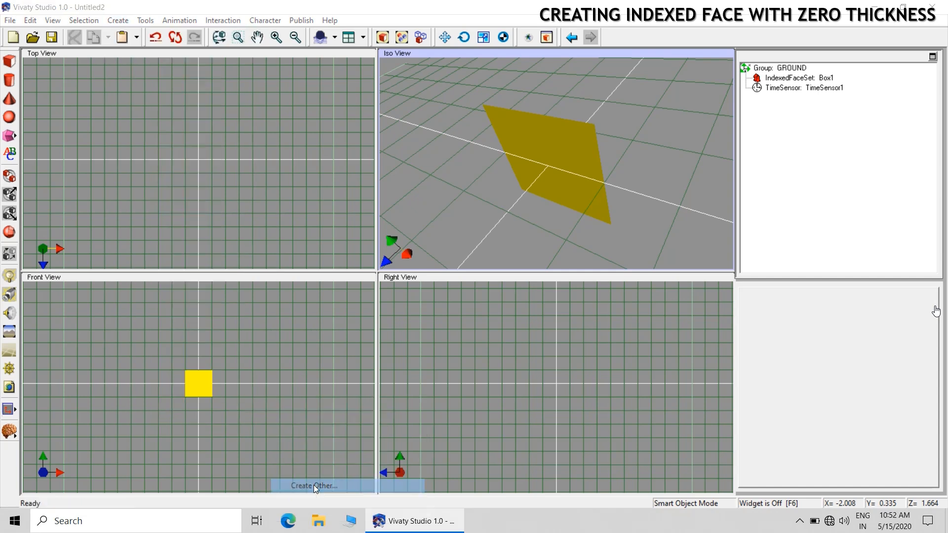
{"action": "left_click", "coordinate": [470, 261]}
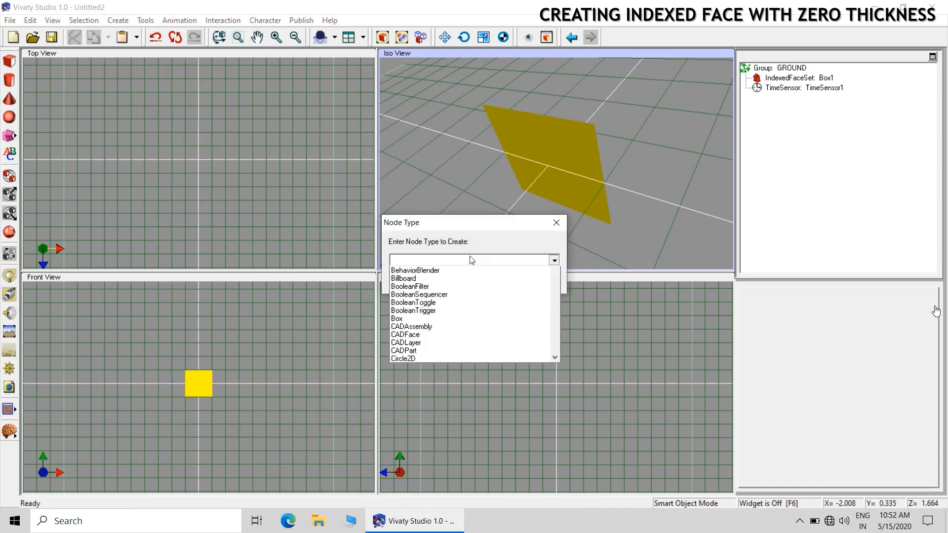
{"action": "type", "text": "Co"}
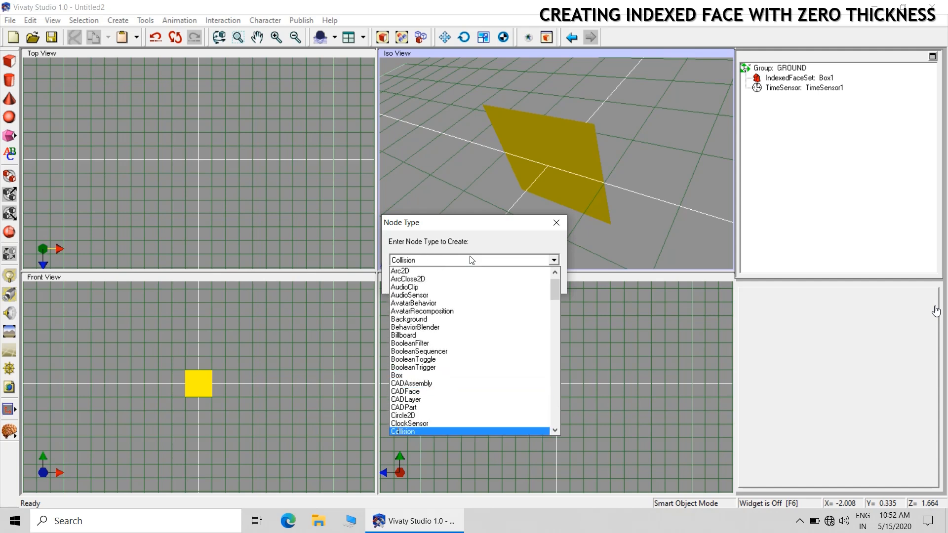
{"action": "type", "text": "ntour2D"}
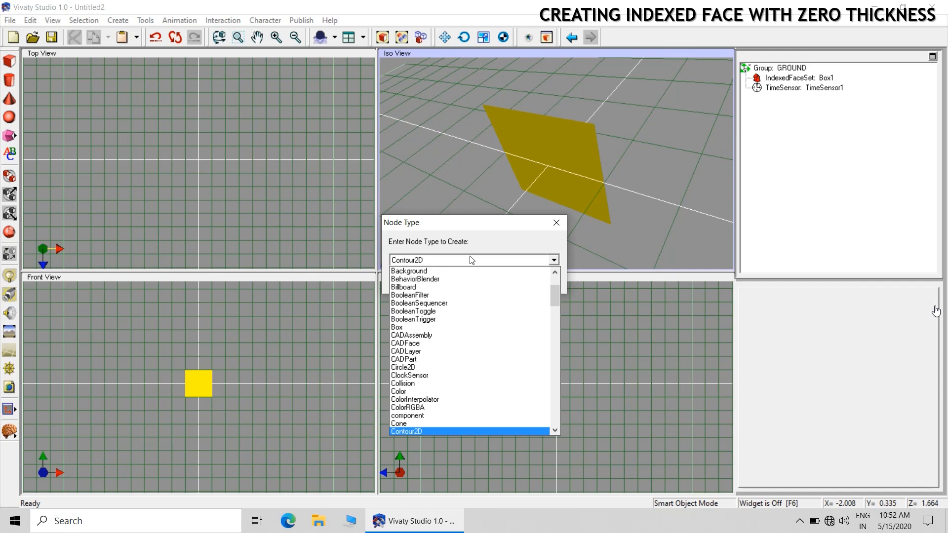
{"action": "key", "text": "Down"}
{"action": "key", "text": "Down"}
{"action": "key", "text": "Down"}
{"action": "key", "text": "Down"}
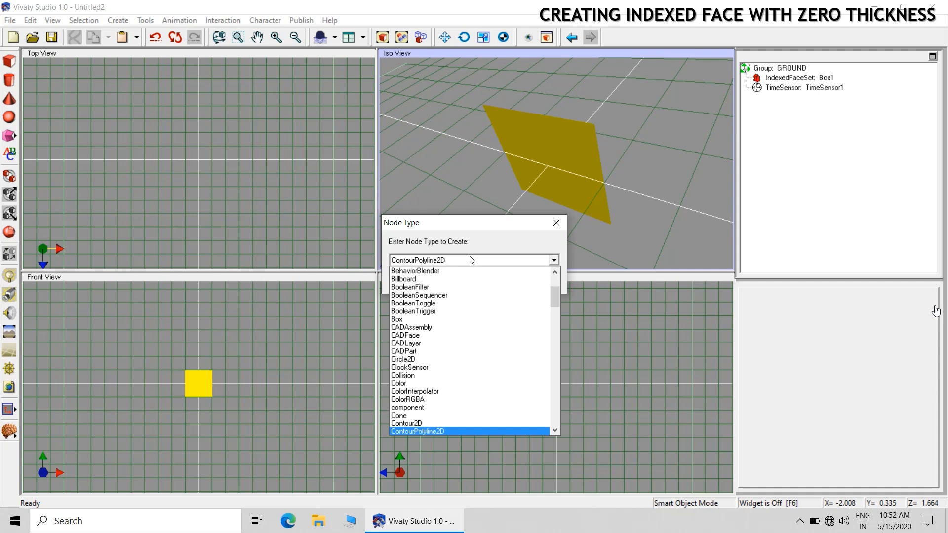
{"action": "key", "text": "Down"}
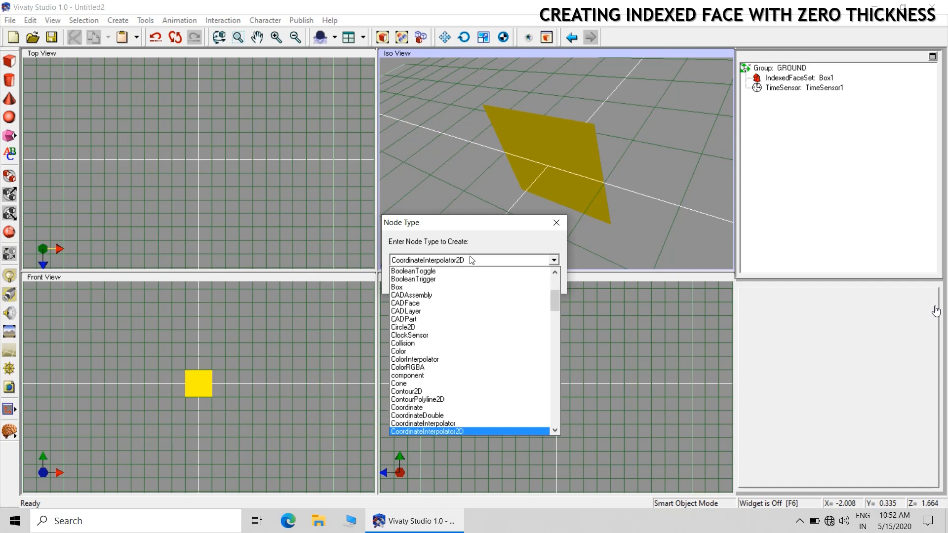
{"action": "key", "text": "Up"}
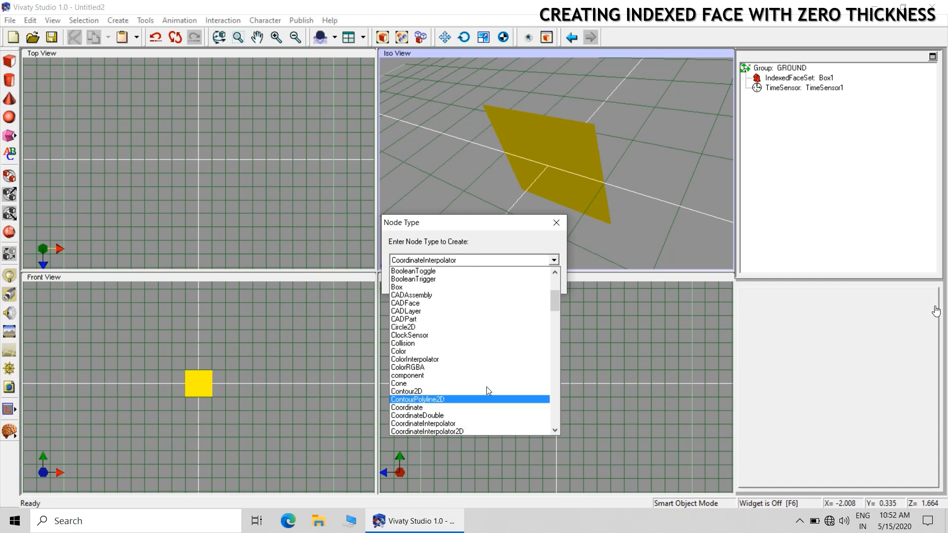
{"action": "left_click", "coordinate": [433, 424]}
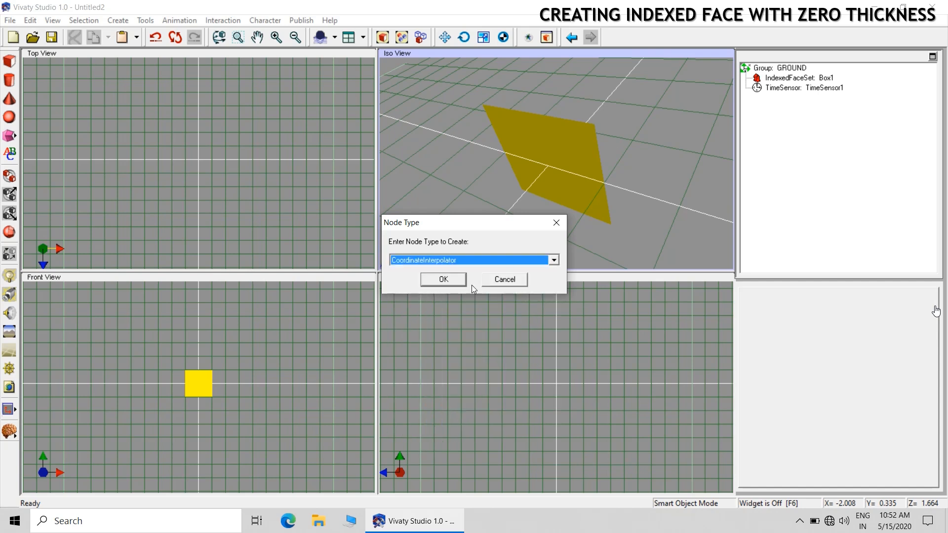
{"action": "left_click", "coordinate": [458, 279]}
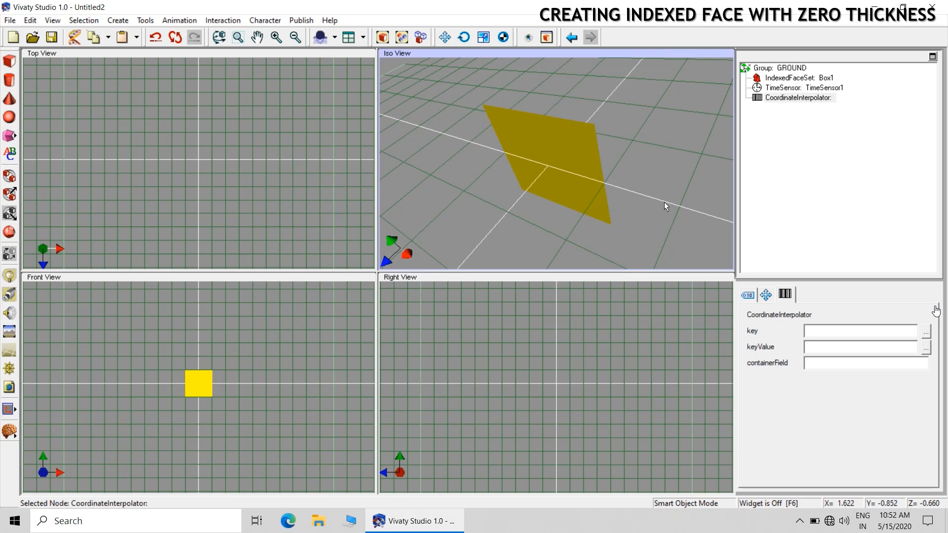
{"action": "left_click_drag", "start_coordinate": [790, 88], "coordinate": [786, 103]}
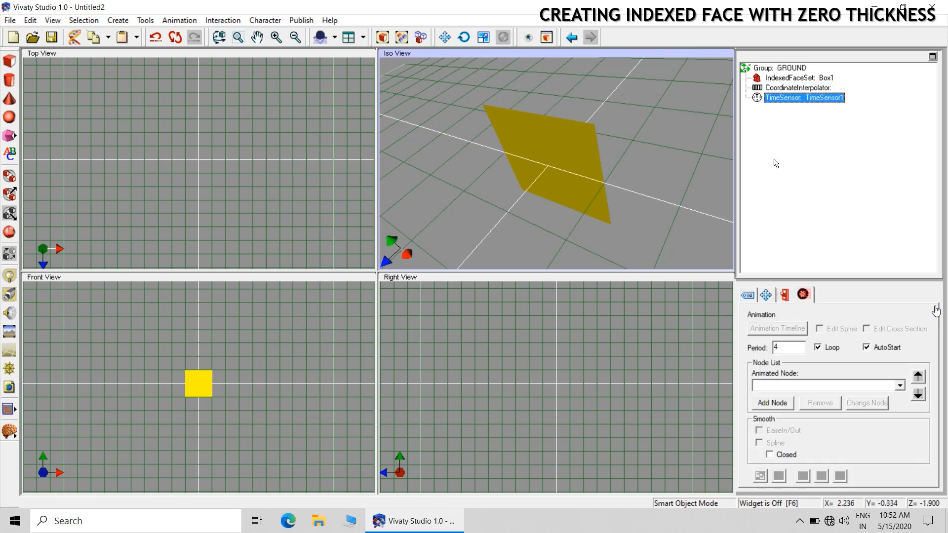
Set the CoordinateInterpolator's key field to 0.5 1
{"action": "left_click", "coordinate": [790, 87]}
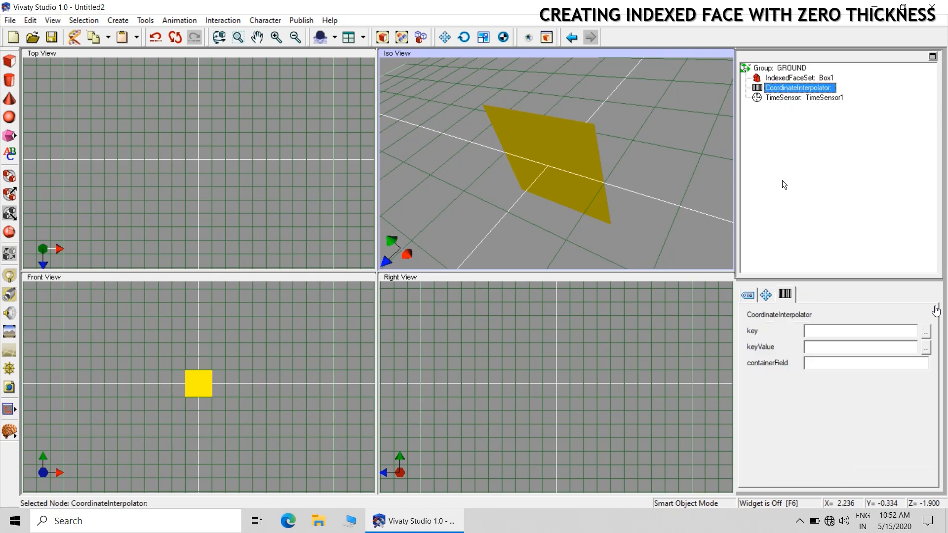
{"action": "left_click", "coordinate": [925, 331]}
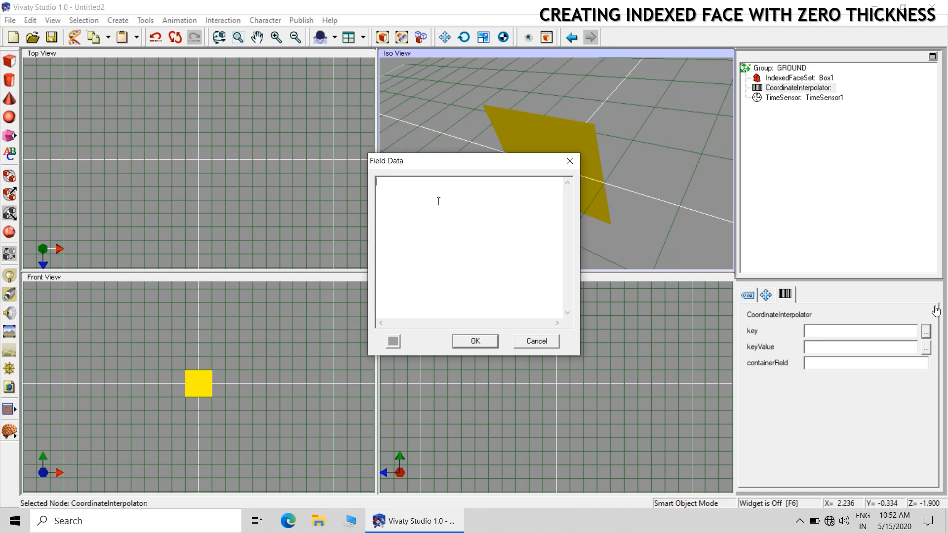
{"action": "type", "text": "0.5 1"}
{"action": "left_click", "coordinate": [475, 341]}
Deselect the node, preview the scene in the previewer and close the preview
{"action": "left_click", "coordinate": [642, 234]}
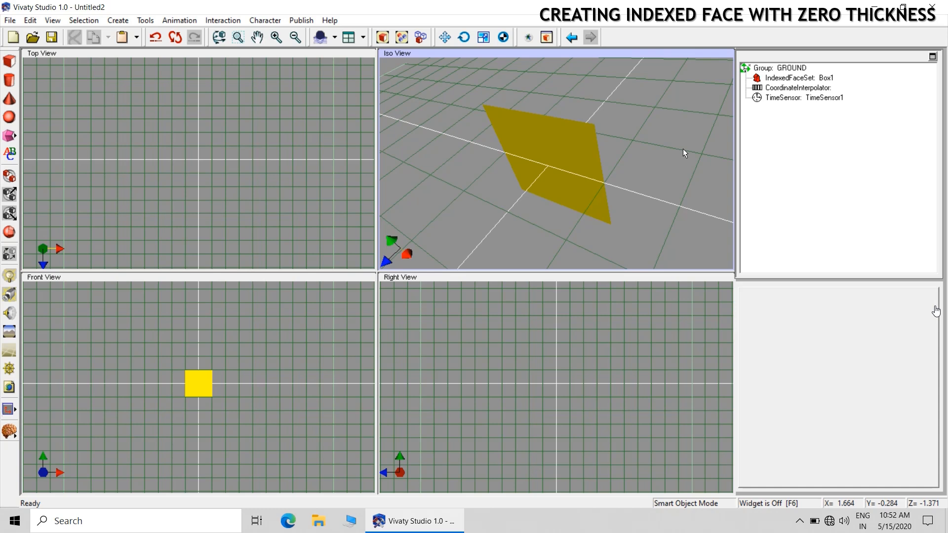
{"action": "left_click", "coordinate": [546, 37]}
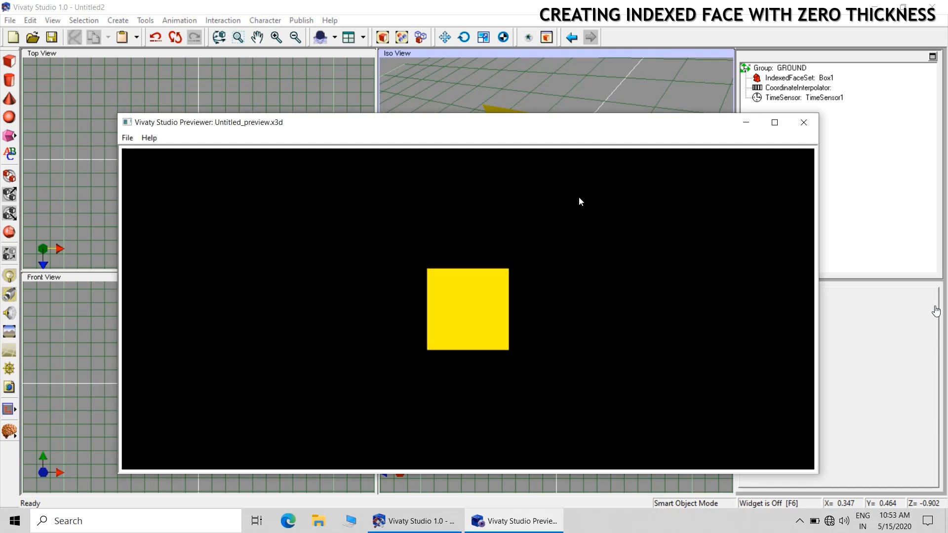
{"action": "left_click", "coordinate": [805, 122]}
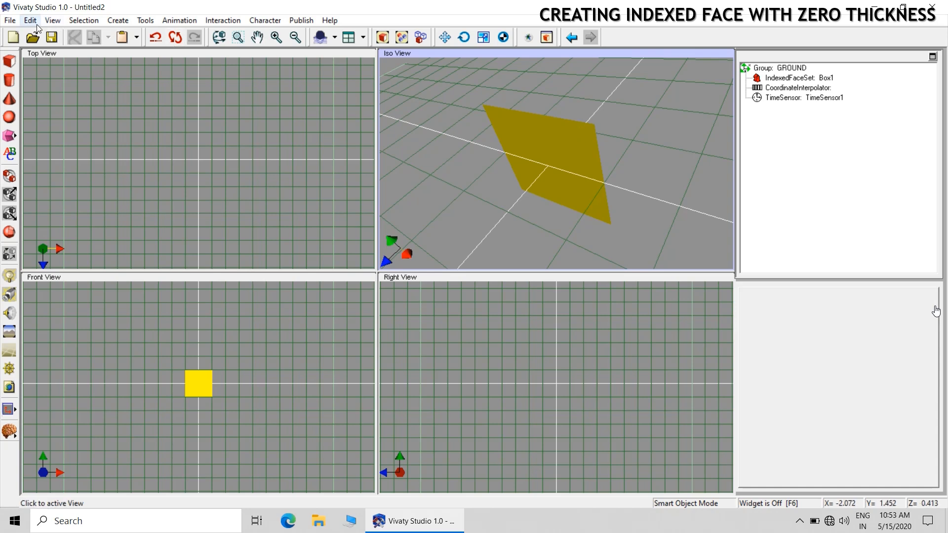
Save the scene as Untitled2.fxw in the CORDINATE INTERPOLATOR folder on the desktop
{"action": "left_click", "coordinate": [10, 21]}
{"action": "left_click", "coordinate": [33, 101]}
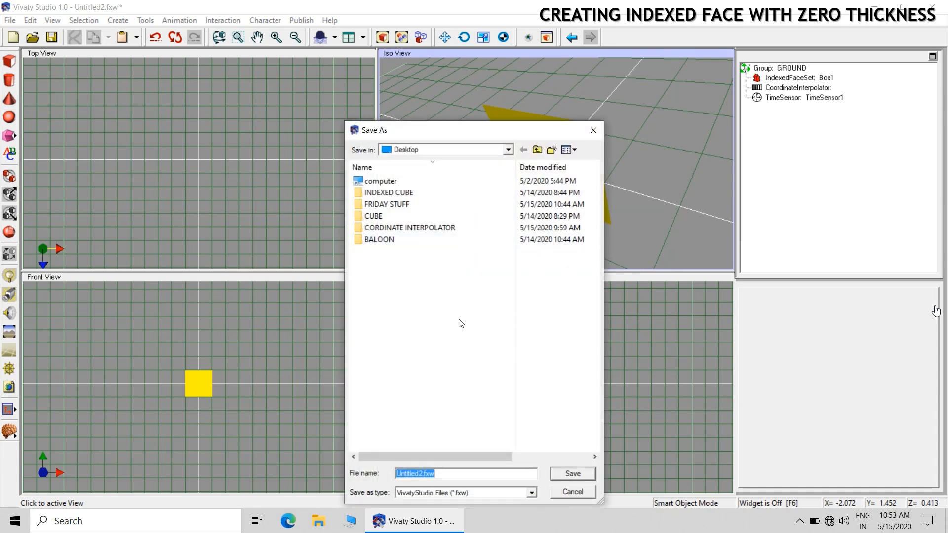
{"action": "double_click", "coordinate": [433, 228]}
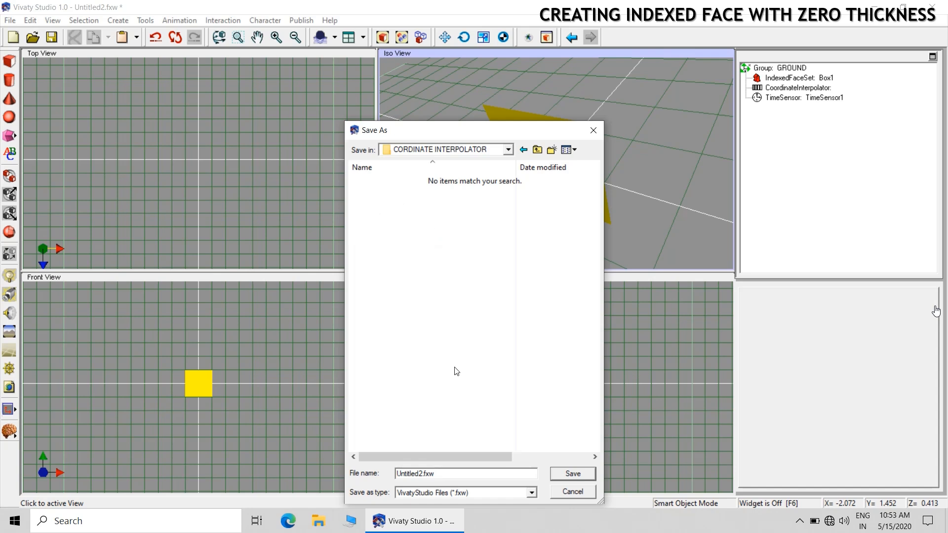
{"action": "left_click", "coordinate": [469, 474]}
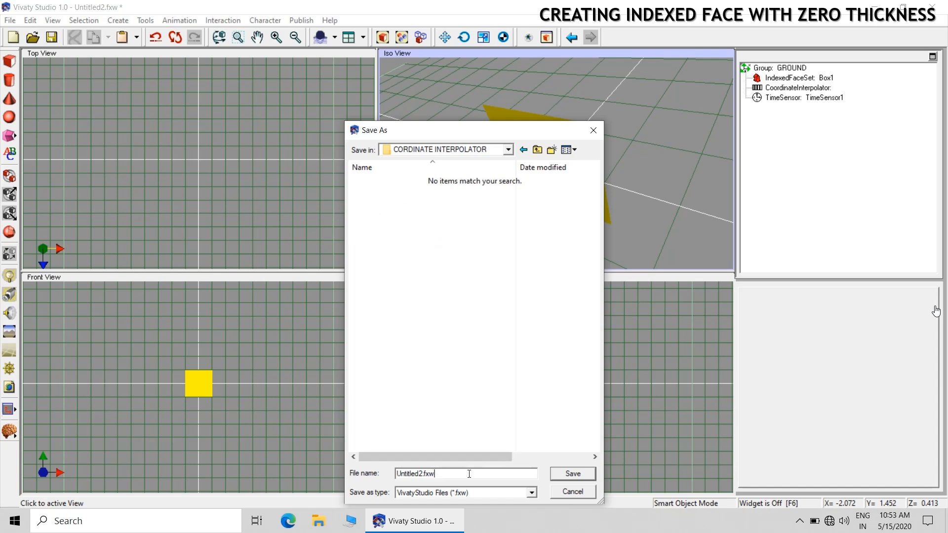
{"action": "left_click", "coordinate": [573, 475]}
Export the scene as an uncompressed VRML file (.wrl) named Untitled2 in the CORDINATE INTERPOLATOR folder
{"action": "left_click", "coordinate": [10, 21]}
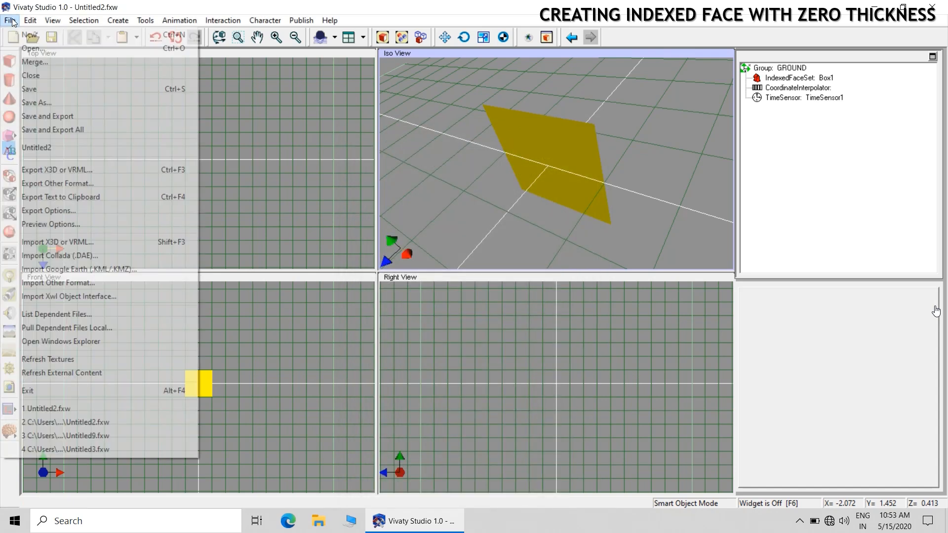
{"action": "left_click", "coordinate": [53, 170]}
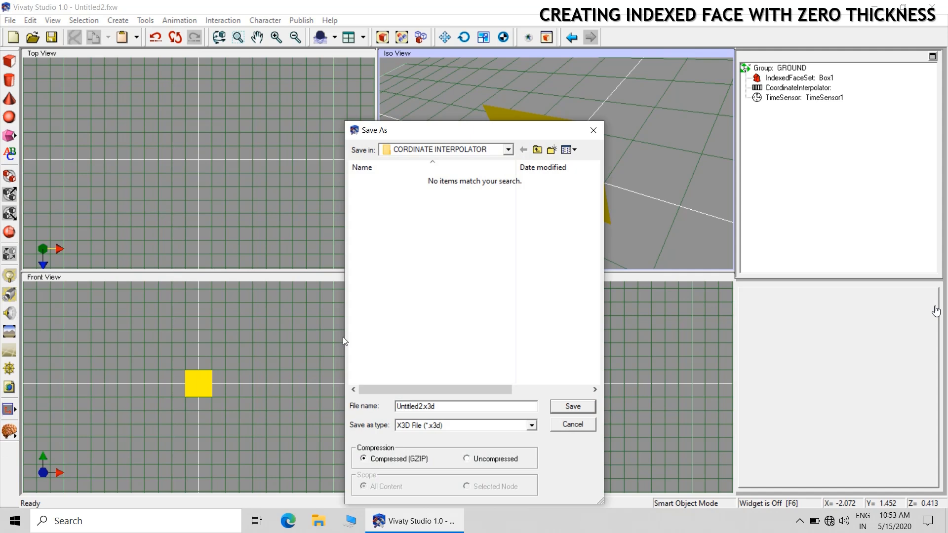
{"action": "left_click", "coordinate": [476, 459]}
{"action": "left_click", "coordinate": [477, 427]}
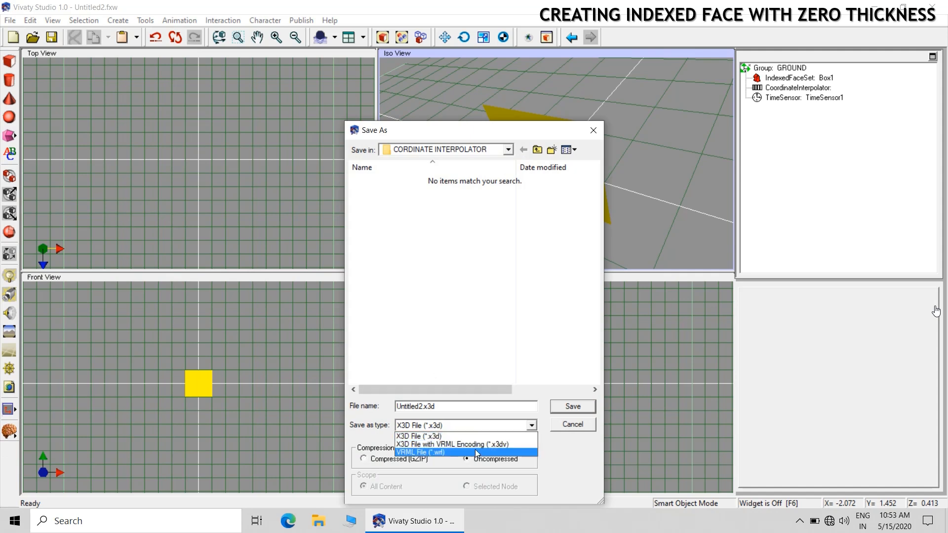
{"action": "left_click", "coordinate": [476, 452]}
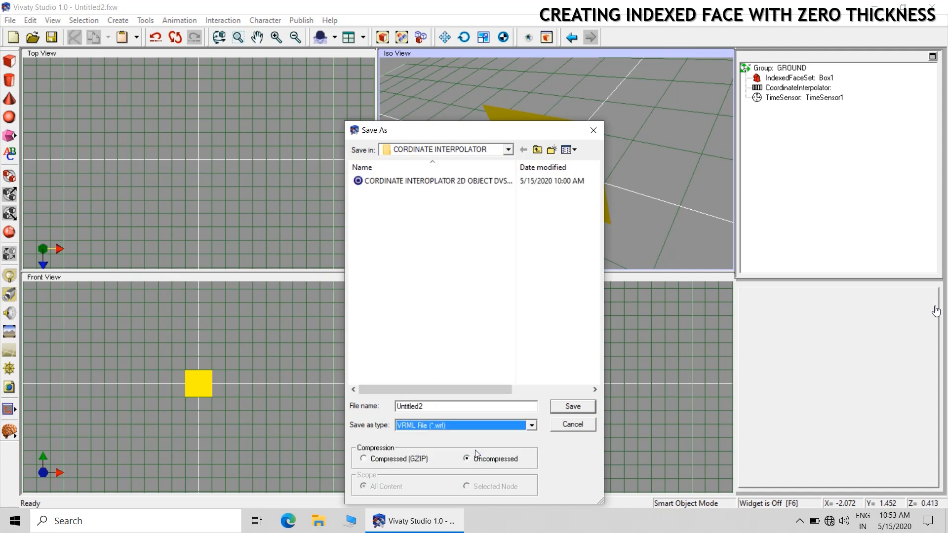
{"action": "left_click", "coordinate": [572, 407]}
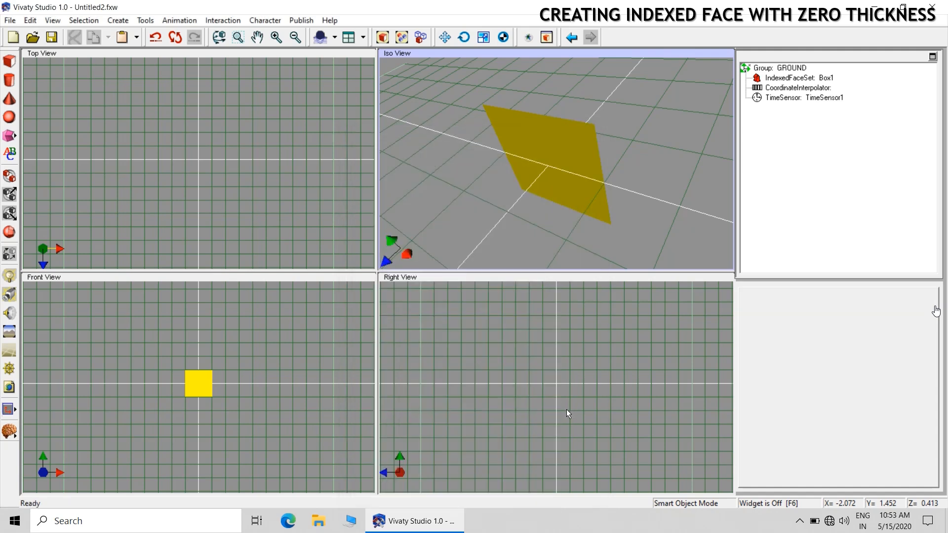
Open the exported Untitled2.wrl from the desktop's CORDINATE INTERPOLATOR folder in Notepad, maximized
{"action": "left_click", "coordinate": [881, 6]}
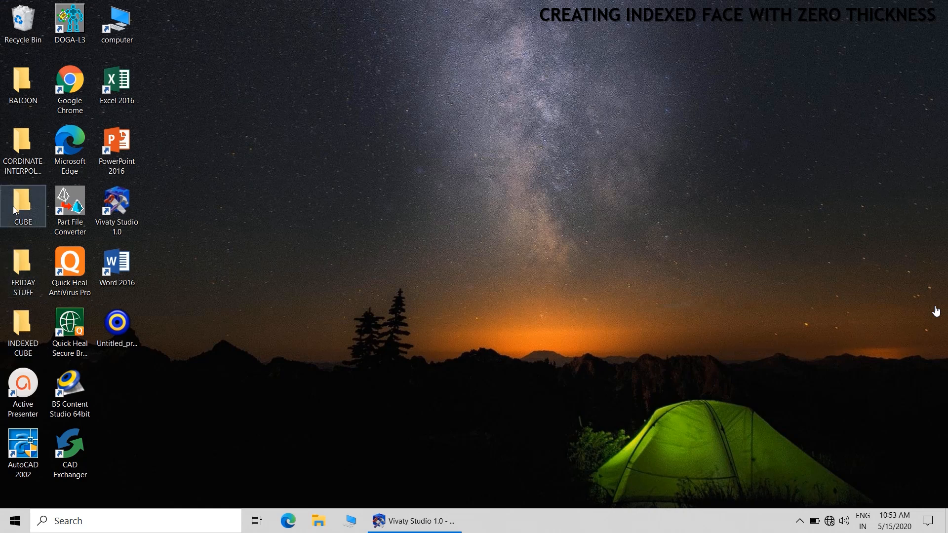
{"action": "double_click", "coordinate": [23, 146]}
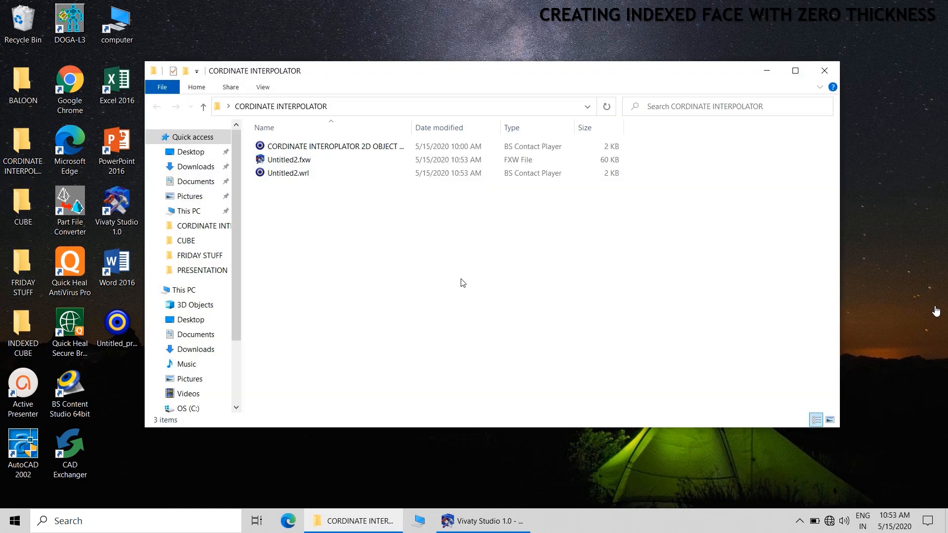
{"action": "left_click", "coordinate": [281, 173]}
{"action": "right_click", "coordinate": [281, 176]}
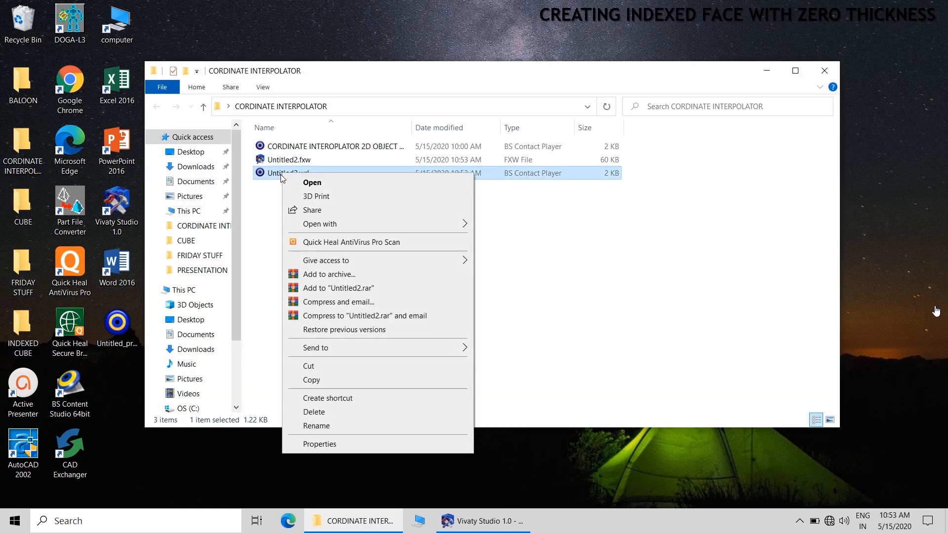
{"action": "mouse_move", "coordinate": [325, 228]}
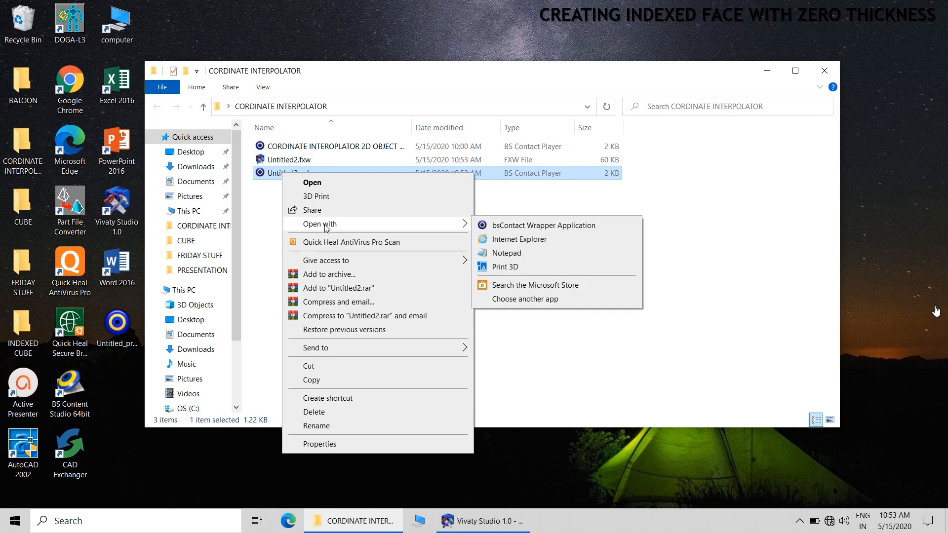
{"action": "left_click", "coordinate": [513, 257]}
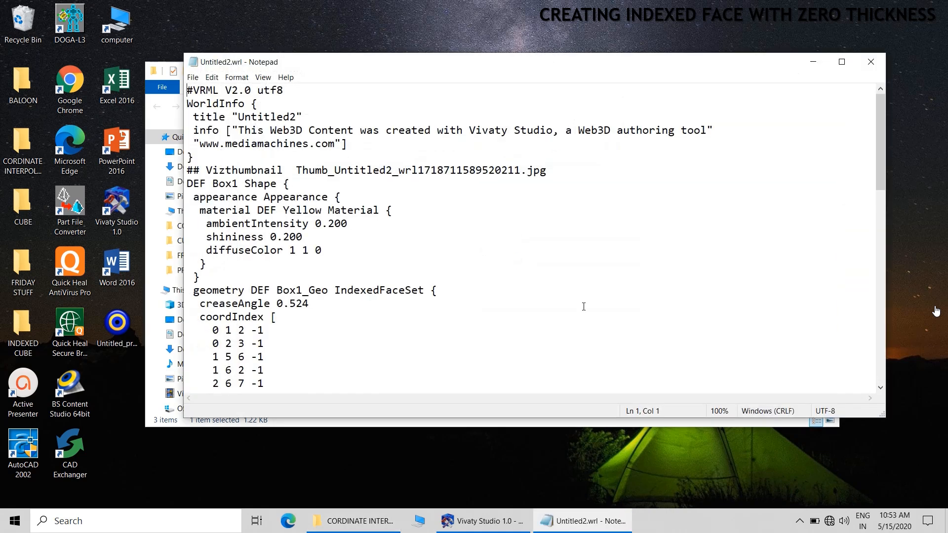
{"action": "left_click", "coordinate": [842, 62]}
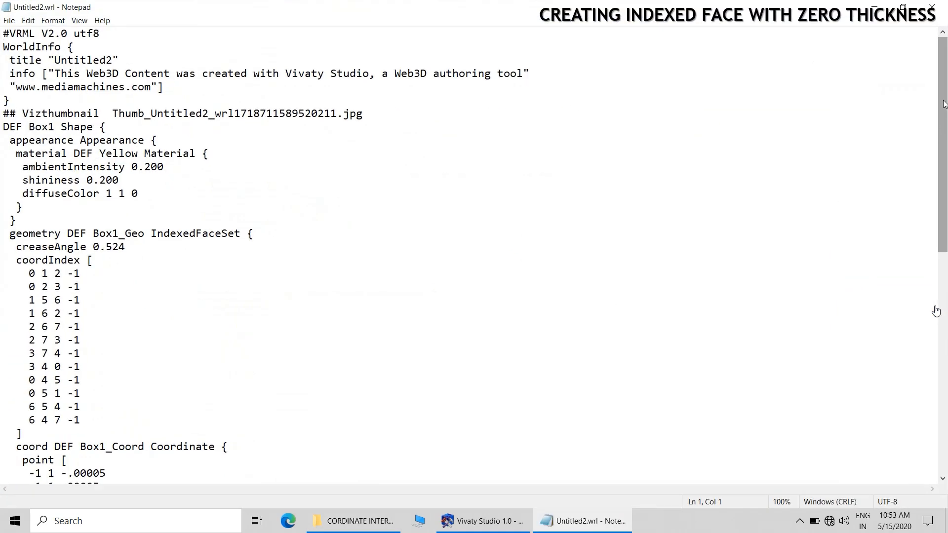
Copy all eight point coordinate lines of Box1_Coord from the VRML text
{"action": "left_click_drag", "start_coordinate": [943, 104], "coordinate": [945, 230]}
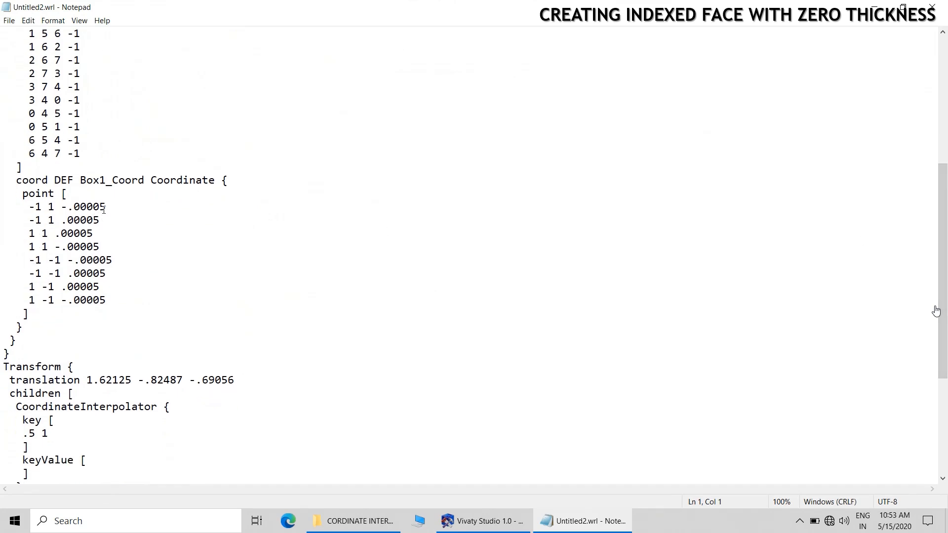
{"action": "left_click_drag", "start_coordinate": [23, 206], "coordinate": [153, 298]}
{"action": "left_click", "coordinate": [172, 254]}
{"action": "left_click_drag", "start_coordinate": [24, 206], "coordinate": [143, 299]}
{"action": "right_click", "coordinate": [30, 248]}
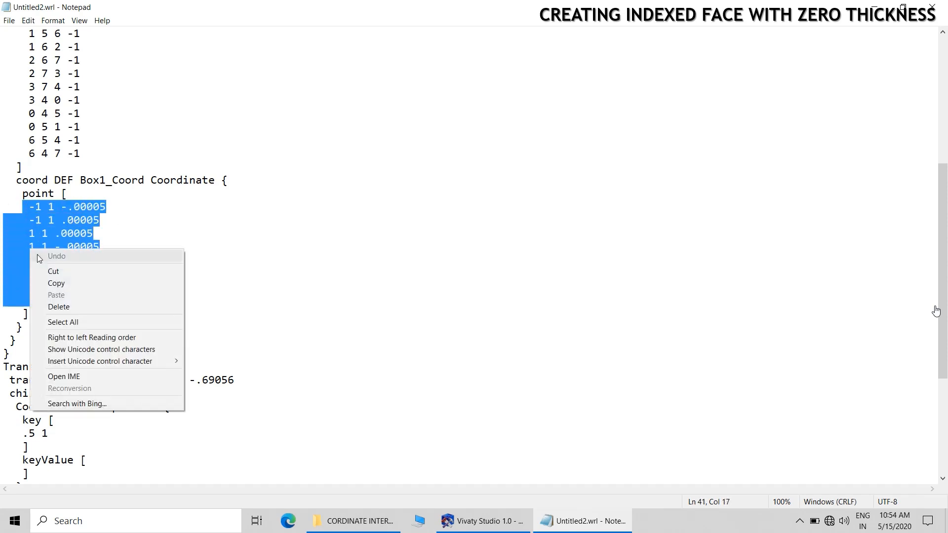
{"action": "left_click", "coordinate": [63, 282]}
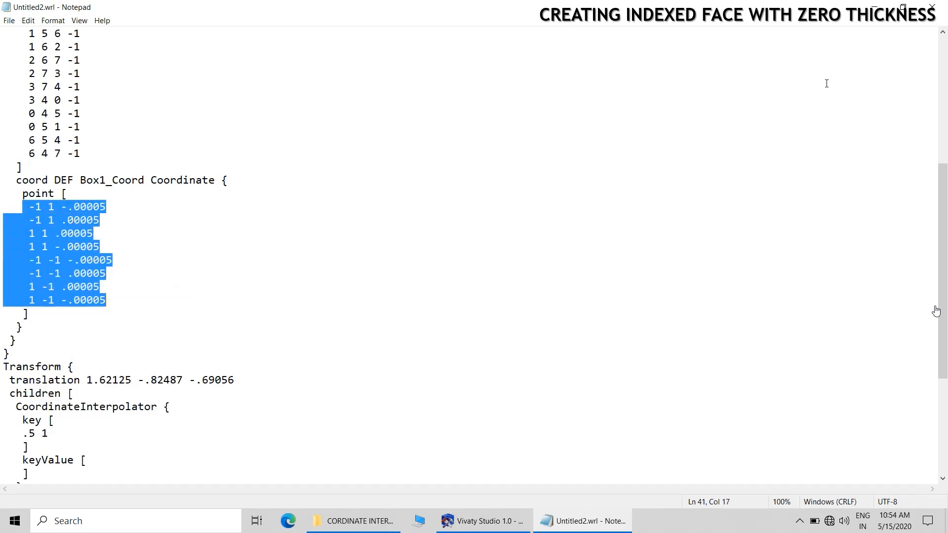
Minimize the VRML file, open a new blank Notepad document and paste the copied coordinates into it
{"action": "left_click", "coordinate": [875, 7]}
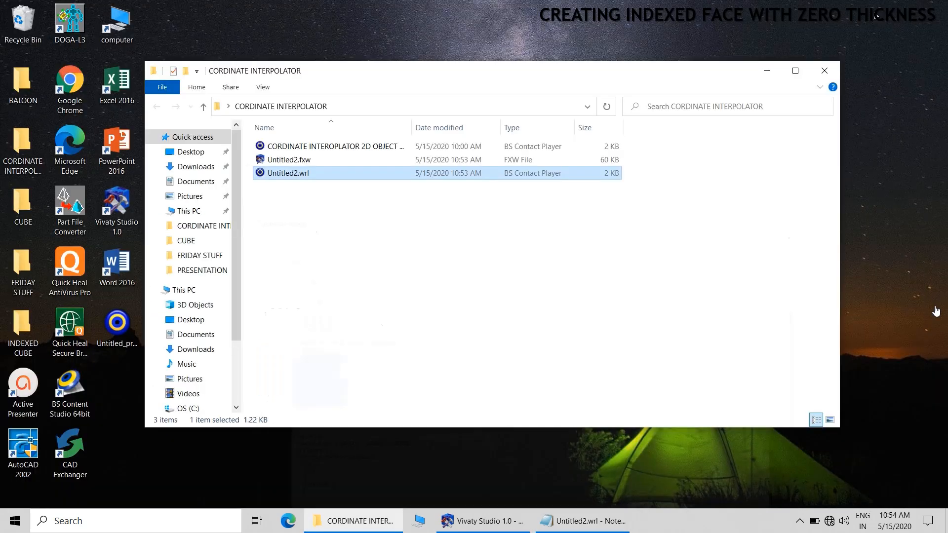
{"action": "left_click", "coordinate": [198, 521]}
{"action": "type", "text": "N"}
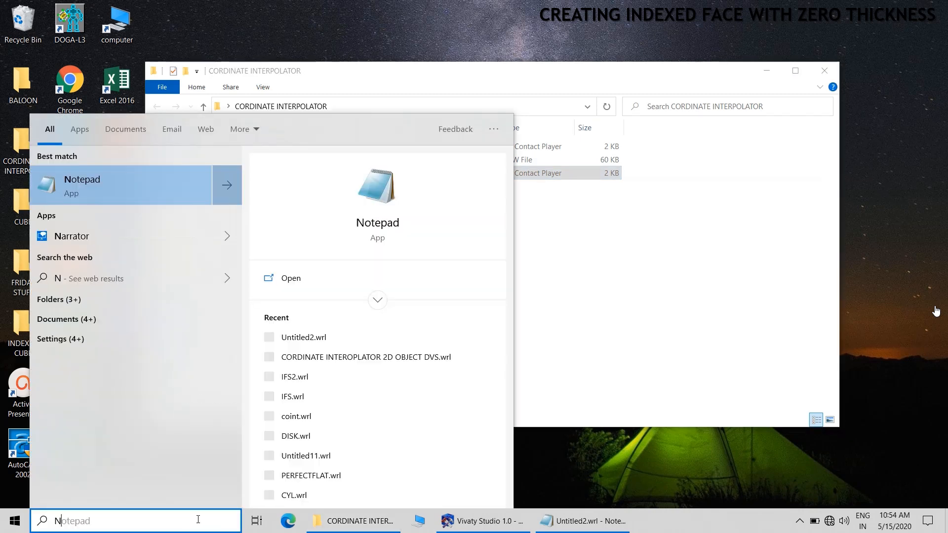
{"action": "type", "text": "OTEPAD"}
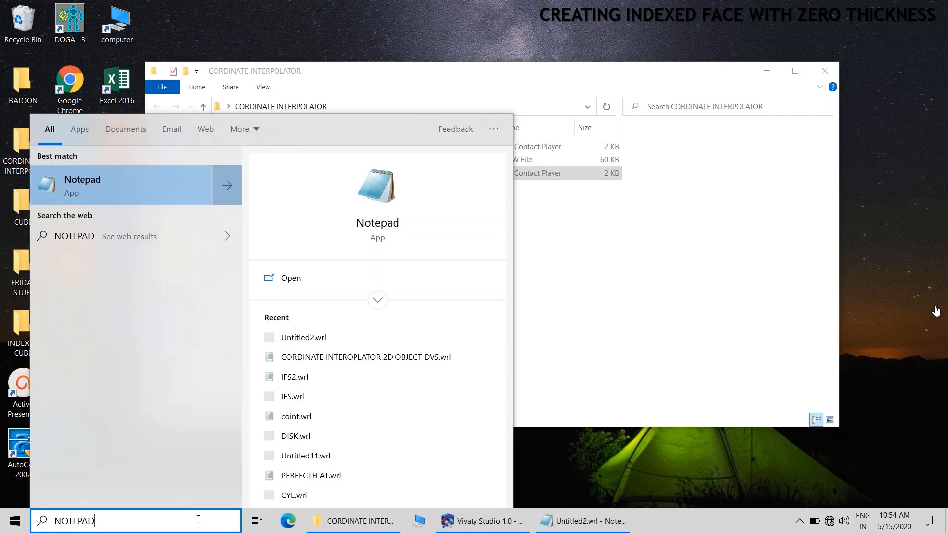
{"action": "left_click", "coordinate": [383, 224]}
{"action": "right_click", "coordinate": [344, 128]}
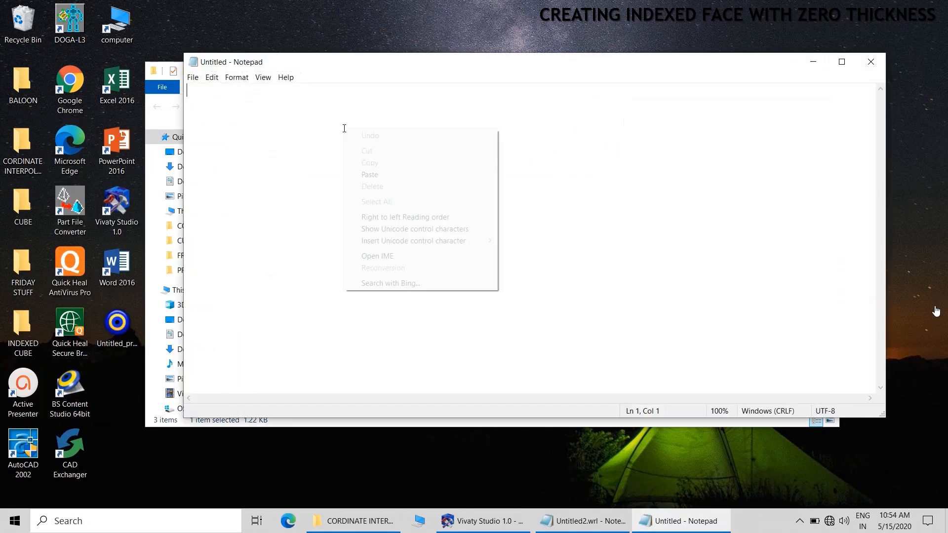
{"action": "left_click", "coordinate": [371, 175]}
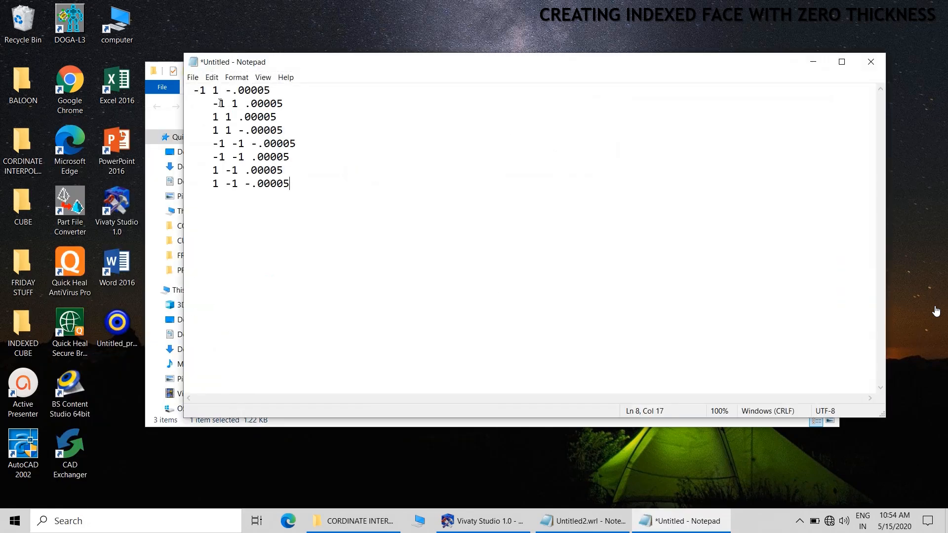
Remove the leading spaces from the first four coordinate lines
{"action": "left_click", "coordinate": [200, 90]}
{"action": "key", "text": "BackSpace"}
{"action": "left_click", "coordinate": [213, 103]}
{"action": "key", "text": "BackSpace"}
{"action": "key", "text": "BackSpace"}
{"action": "key", "text": "BackSpace"}
{"action": "key", "text": "BackSpace"}
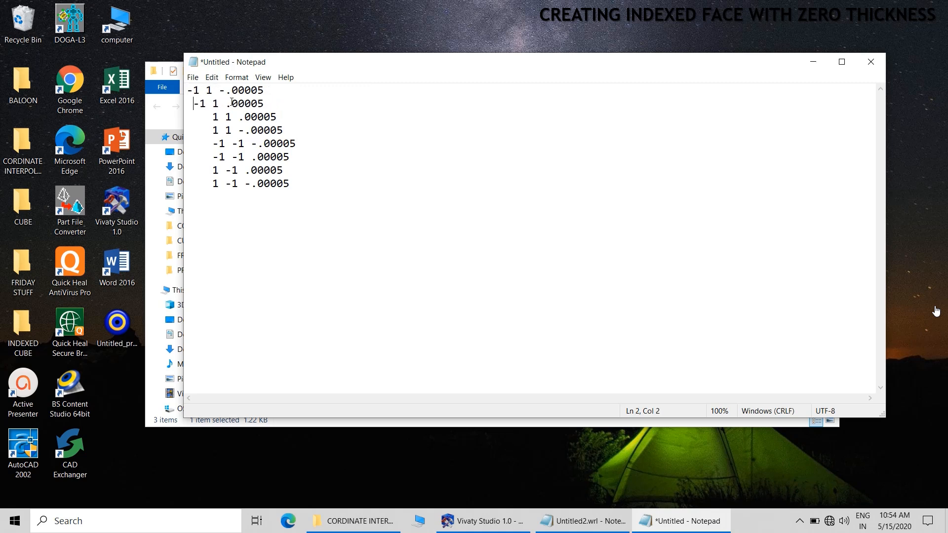
{"action": "left_click", "coordinate": [214, 117]}
{"action": "key", "text": "BackSpace"}
{"action": "key", "text": "BackSpace"}
{"action": "key", "text": "BackSpace"}
{"action": "key", "text": "BackSpace"}
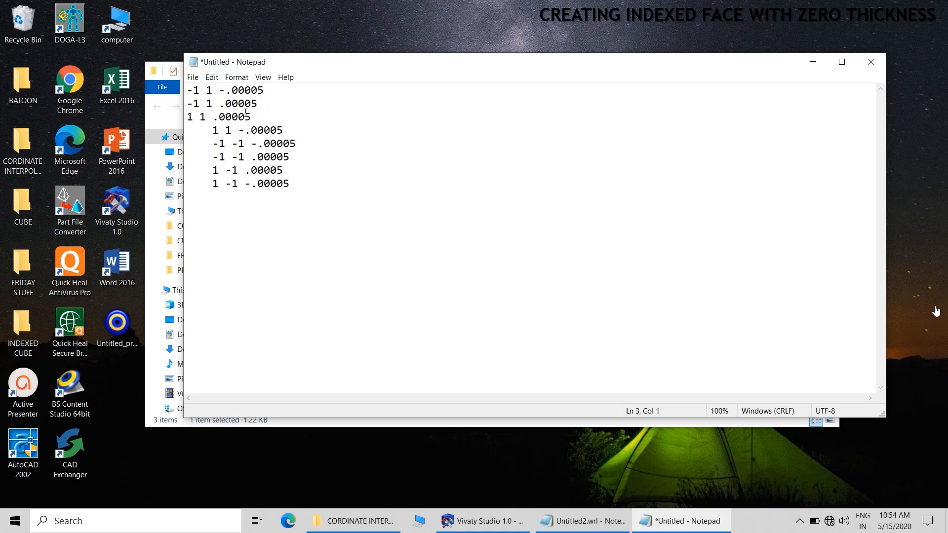
{"action": "left_click", "coordinate": [214, 130]}
{"action": "key", "text": "BackSpace"}
{"action": "key", "text": "BackSpace"}
{"action": "key", "text": "BackSpace"}
{"action": "key", "text": "BackSpace"}
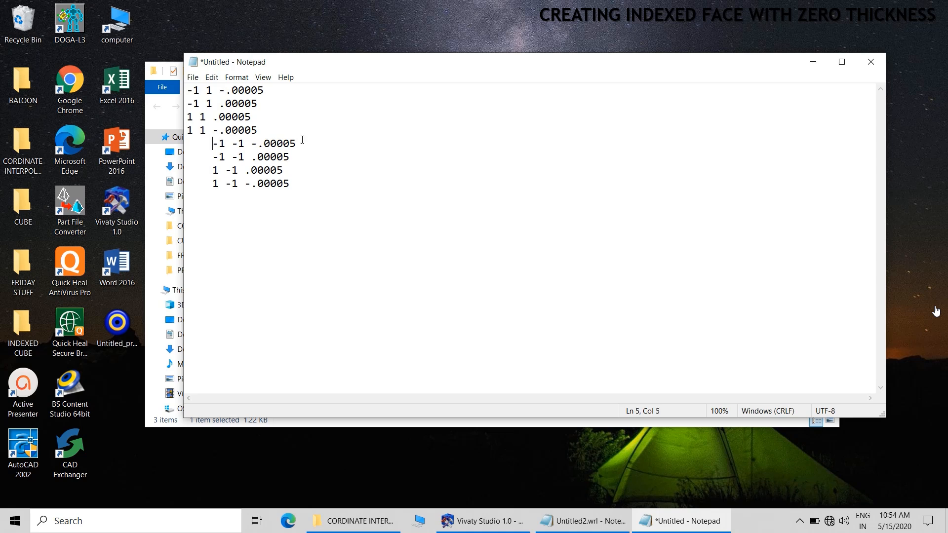
Remove the leading spaces from the last four coordinate lines, keeping each on its own line
{"action": "key", "text": "BackSpace"}
{"action": "key", "text": "BackSpace"}
{"action": "key", "text": "BackSpace"}
{"action": "key", "text": "BackSpace"}
{"action": "key", "text": "BackSpace"}
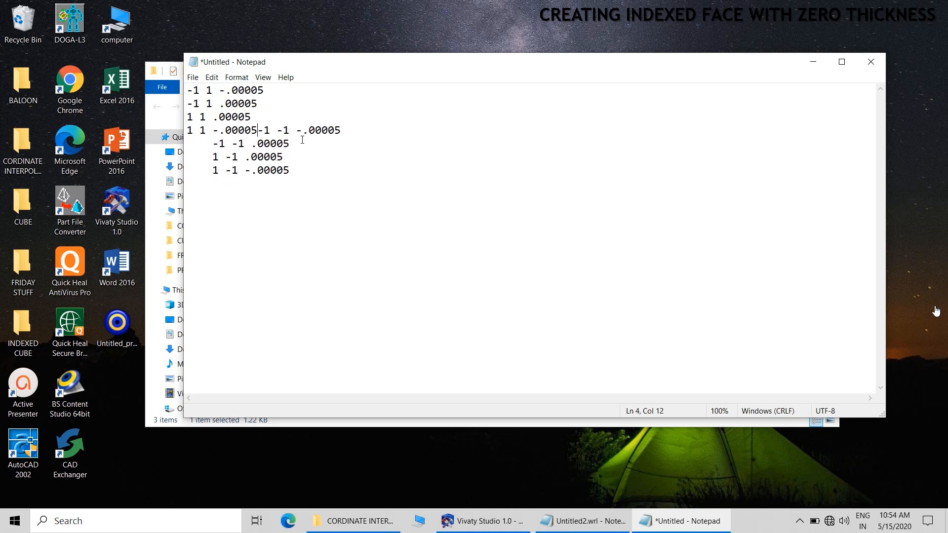
{"action": "key", "text": "Return"}
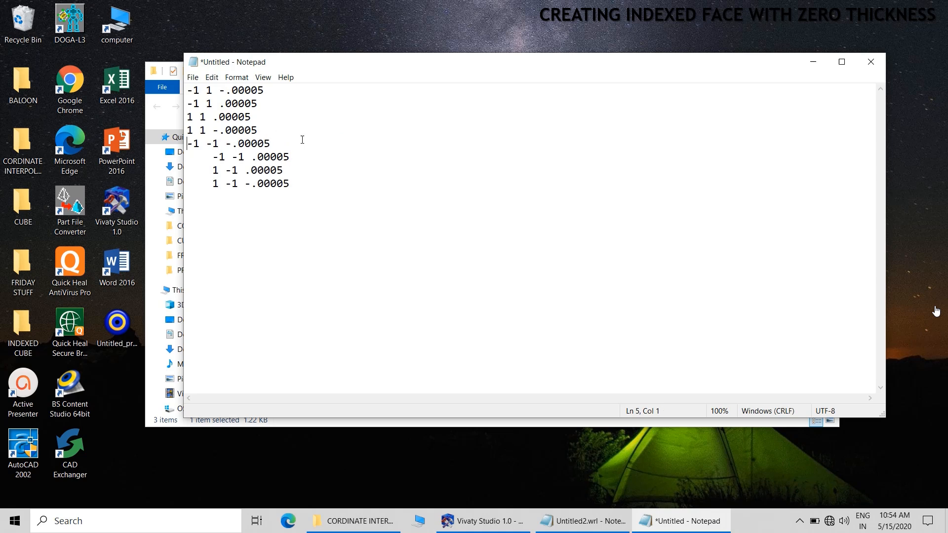
{"action": "left_click_drag", "start_coordinate": [214, 157], "coordinate": [183, 157]}
{"action": "key", "text": "BackSpace"}
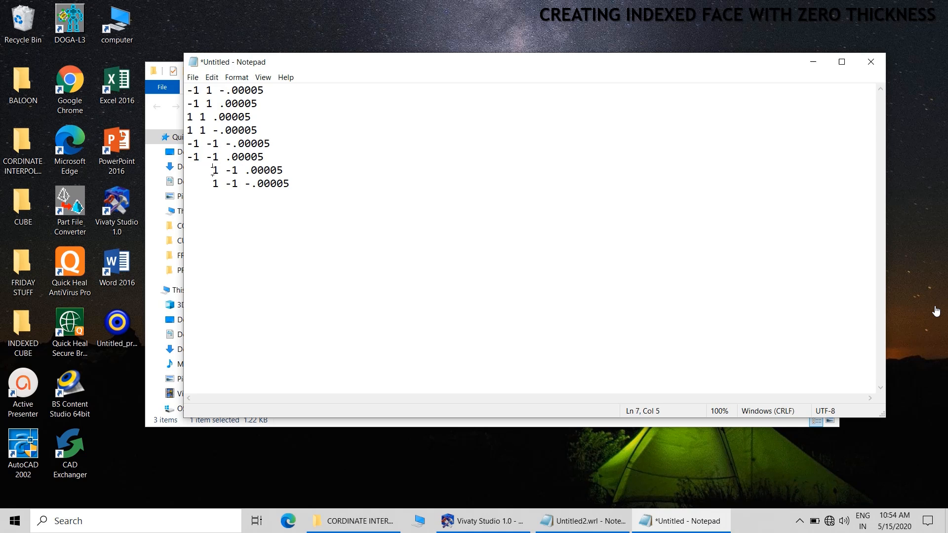
{"action": "left_click_drag", "start_coordinate": [213, 170], "coordinate": [173, 186]}
{"action": "key", "text": "BackSpace"}
{"action": "key", "text": "BackSpace"}
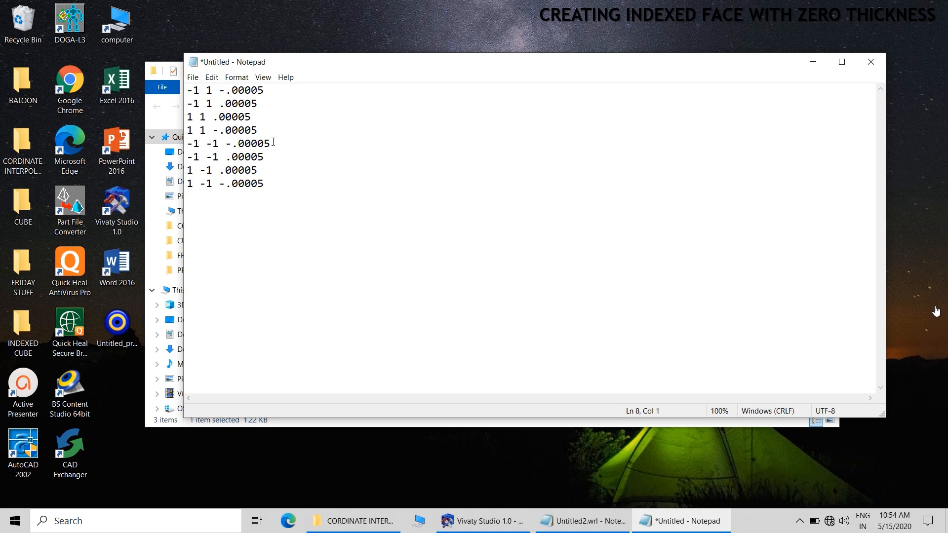
Replace every occurrence of 00005 with 0 in the coordinate lines
{"action": "left_click_drag", "start_coordinate": [265, 90], "coordinate": [233, 89]}
{"action": "right_click", "coordinate": [242, 90]}
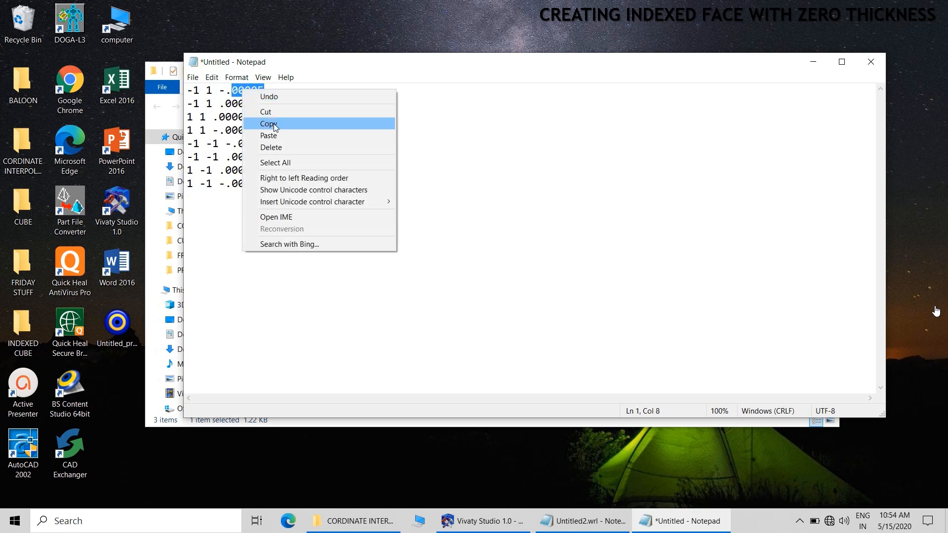
{"action": "left_click", "coordinate": [267, 122]}
{"action": "left_click", "coordinate": [212, 77]}
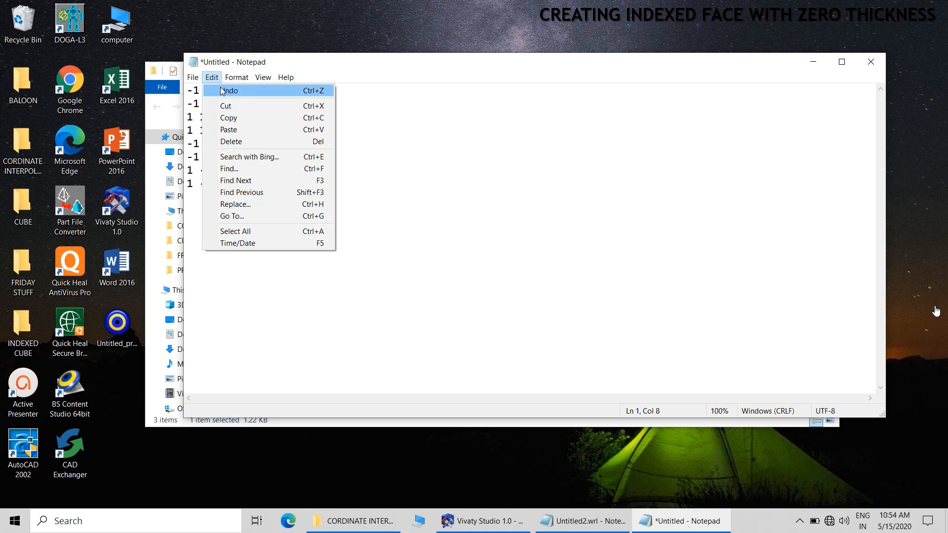
{"action": "left_click", "coordinate": [250, 205]}
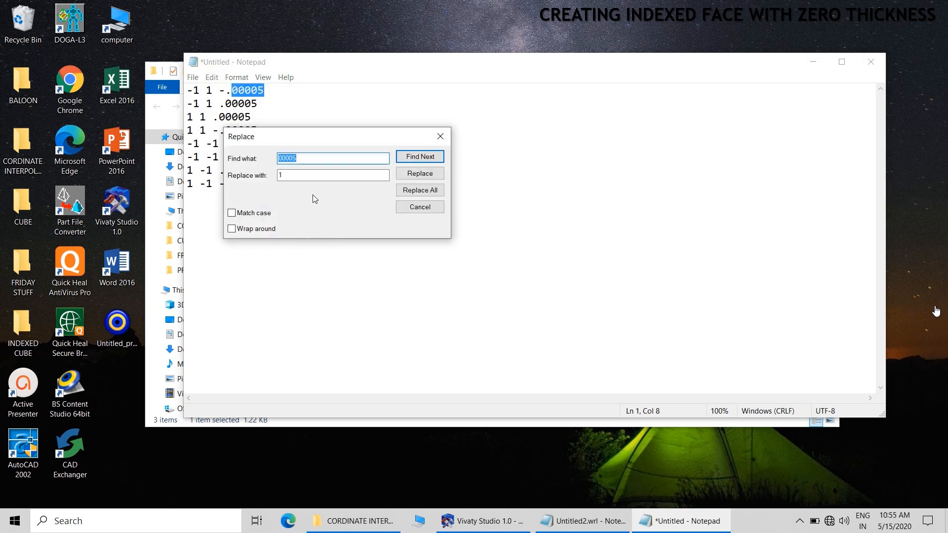
{"action": "key", "text": "Tab"}
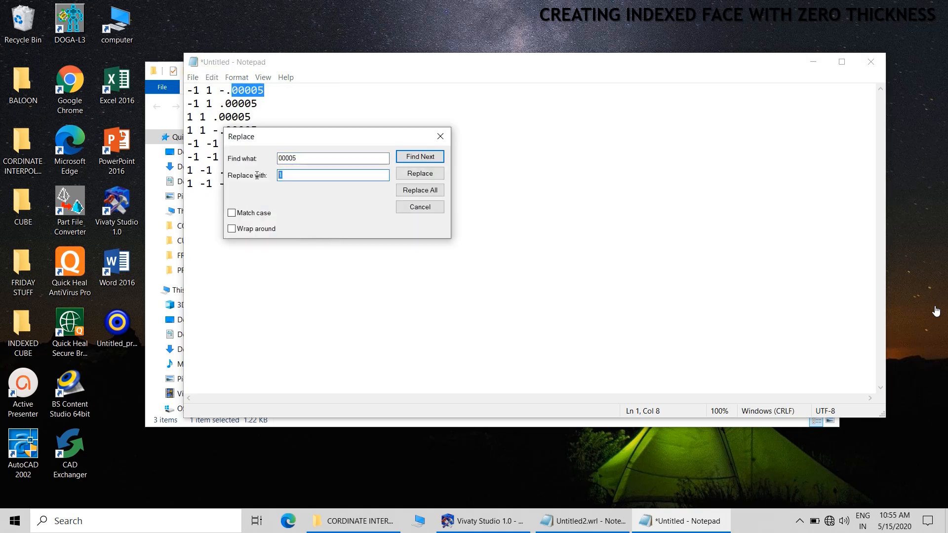
{"action": "type", "text": "0"}
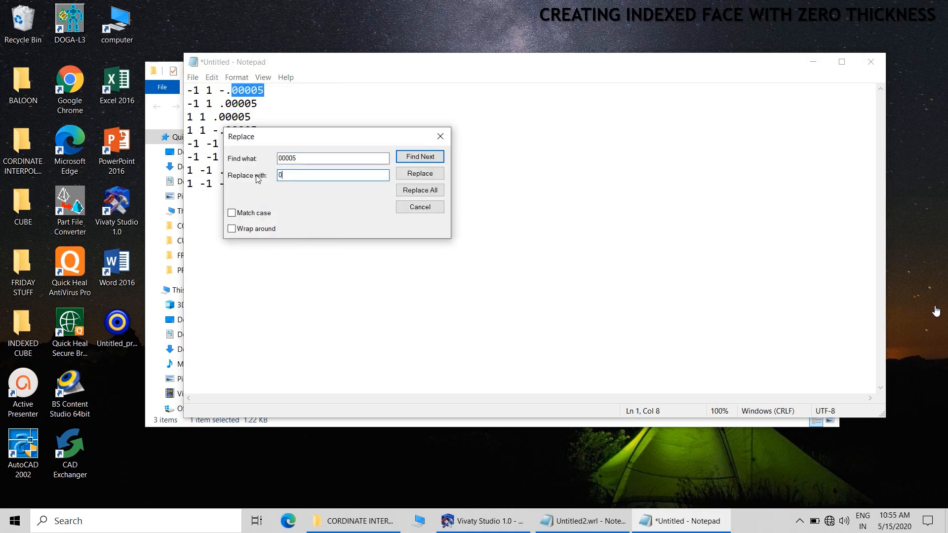
{"action": "left_click", "coordinate": [434, 191]}
{"action": "left_click", "coordinate": [440, 137]}
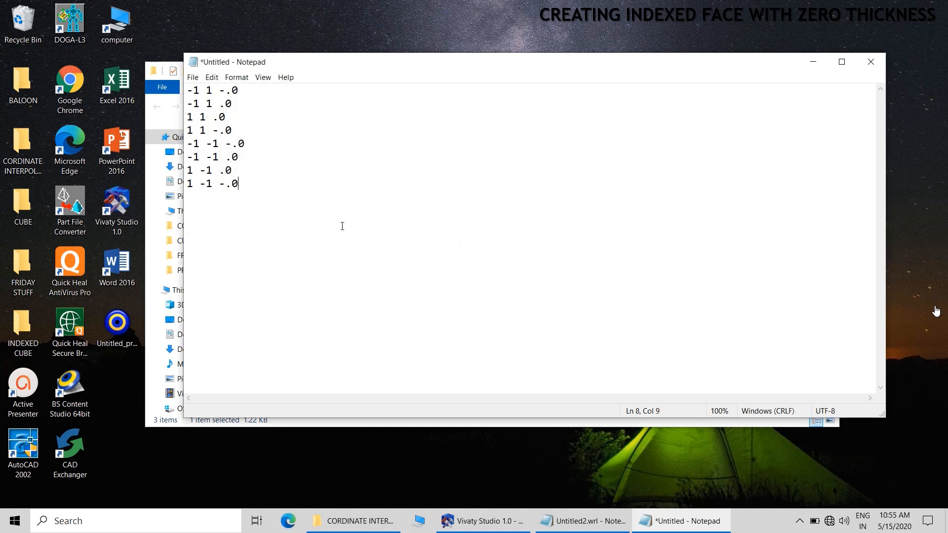
Copy all eight edited coordinate lines
{"action": "left_click_drag", "start_coordinate": [262, 186], "coordinate": [188, 90]}
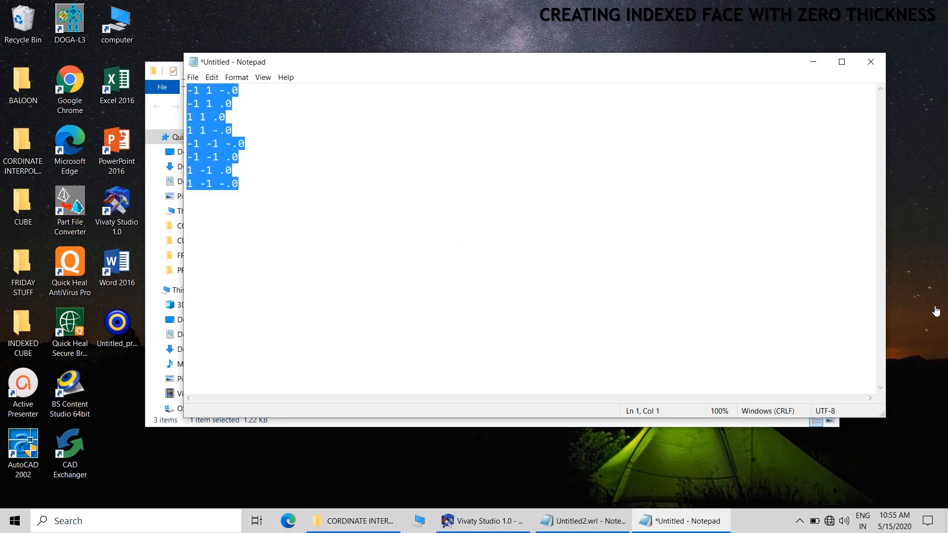
{"action": "right_click", "coordinate": [206, 105]}
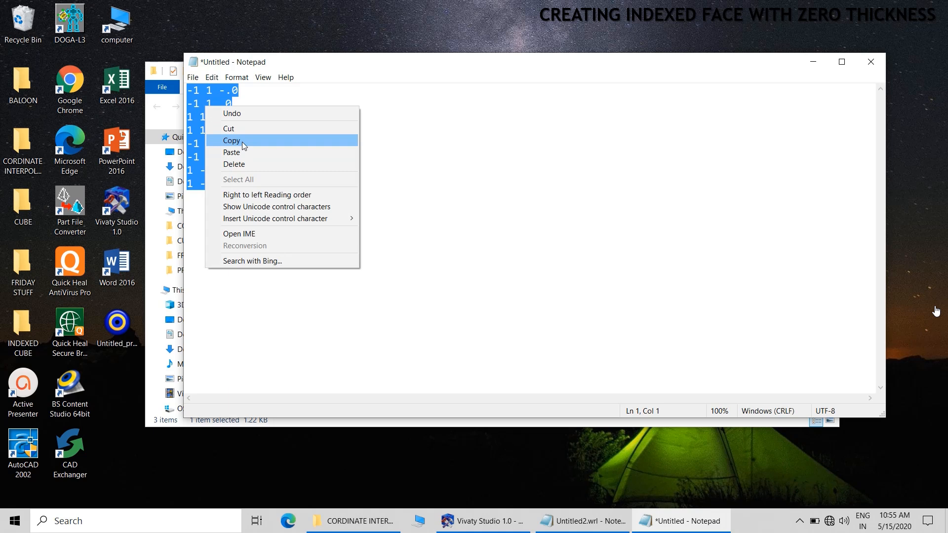
{"action": "left_click", "coordinate": [242, 141]}
Save the document as KEY VALUES in the CORDINATE INTERPOLATOR folder as a text file and close it
{"action": "left_click", "coordinate": [193, 78]}
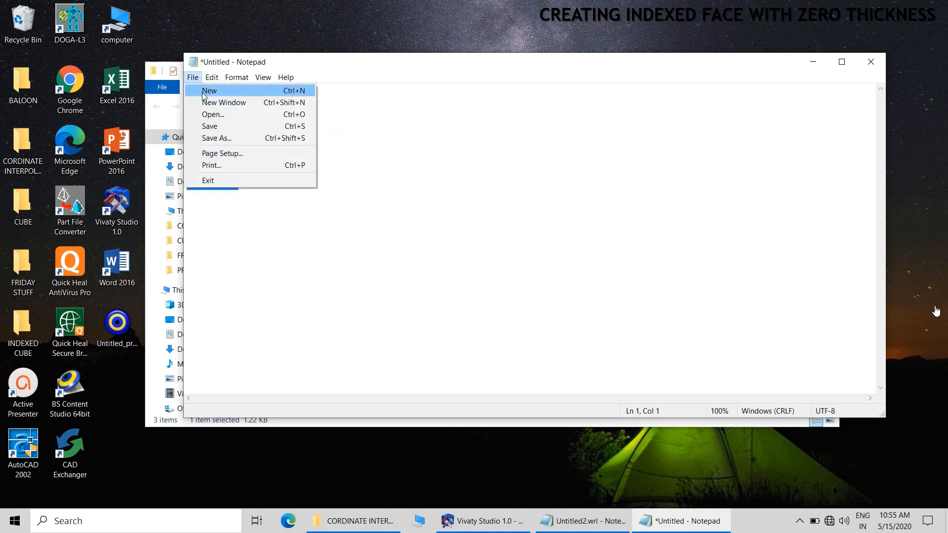
{"action": "left_click", "coordinate": [227, 137]}
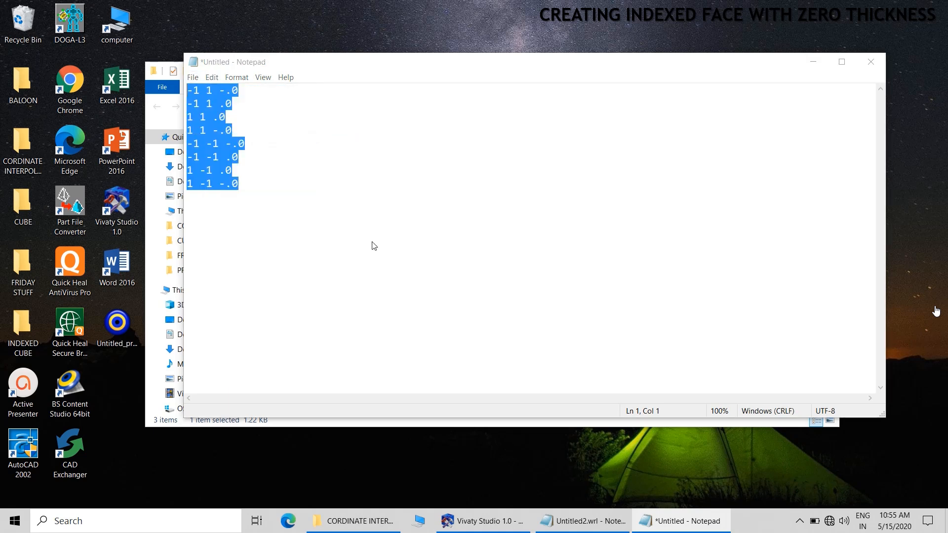
{"action": "double_click", "coordinate": [341, 186]}
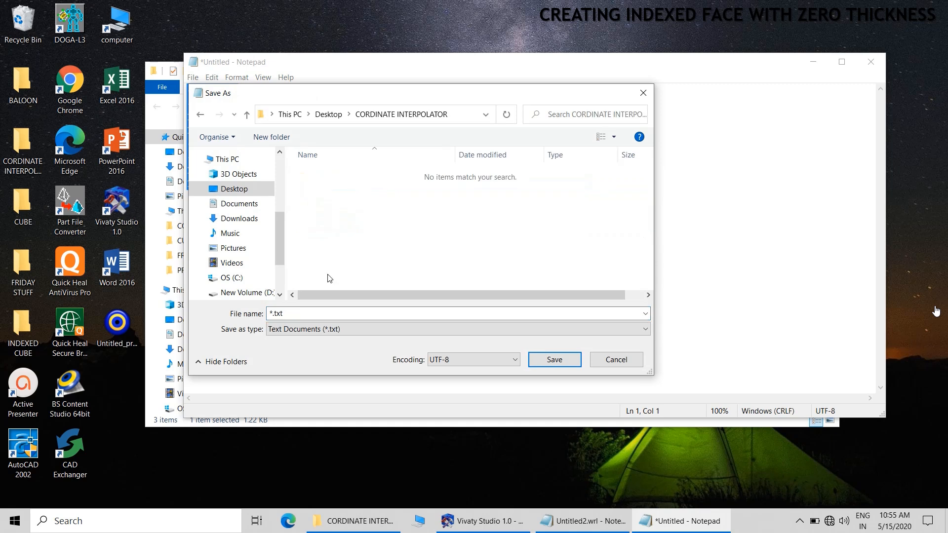
{"action": "type", "text": "K"}
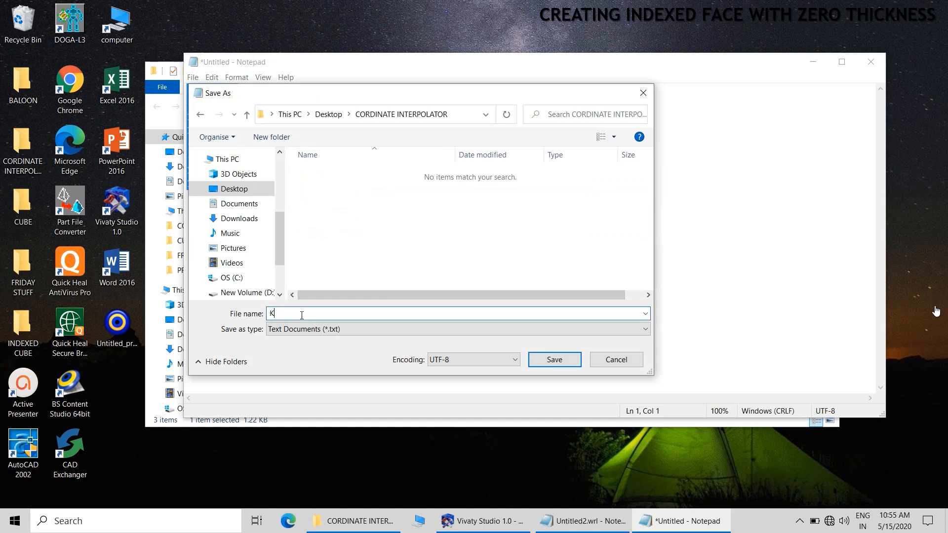
{"action": "type", "text": "EY VALUES"}
{"action": "left_click", "coordinate": [558, 359]}
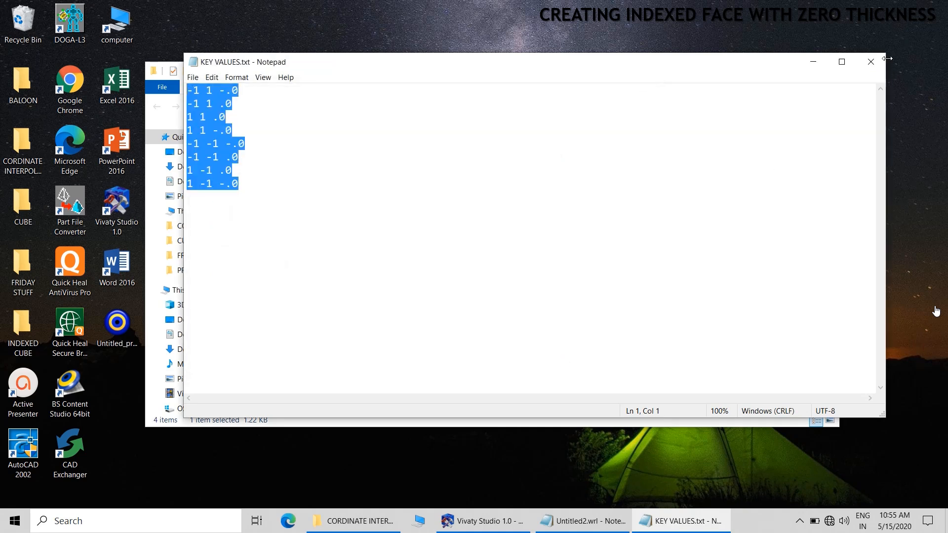
{"action": "left_click", "coordinate": [871, 61]}
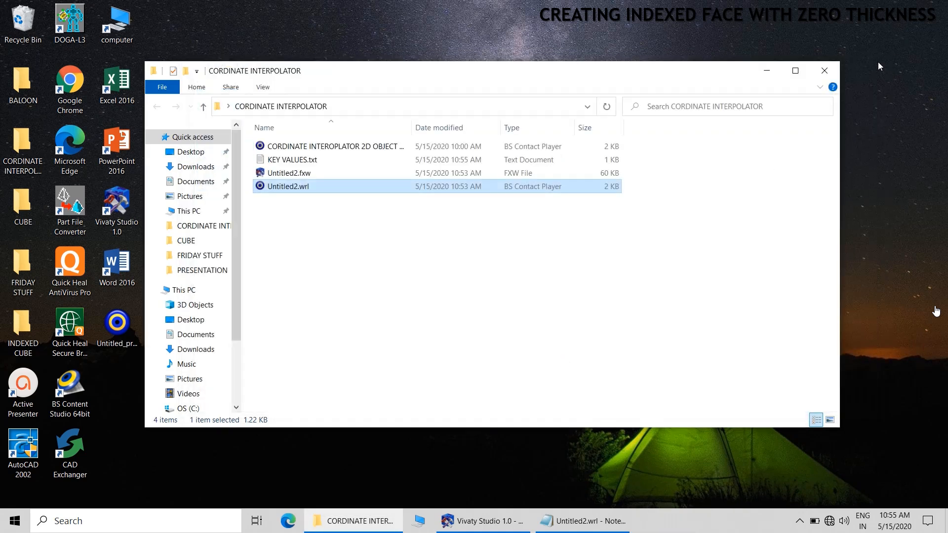
In Untitled2.wrl, replace the eight Box1_Coord point lines with the copied coordinates
{"action": "left_click", "coordinate": [582, 521]}
{"action": "left_click", "coordinate": [120, 304]}
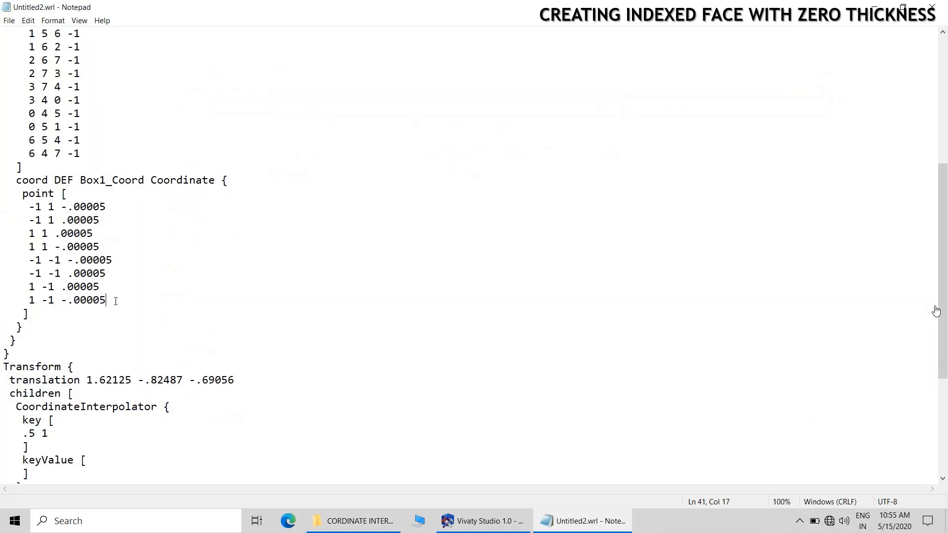
{"action": "left_click_drag", "start_coordinate": [112, 299], "coordinate": [28, 208]}
{"action": "right_click", "coordinate": [44, 214]}
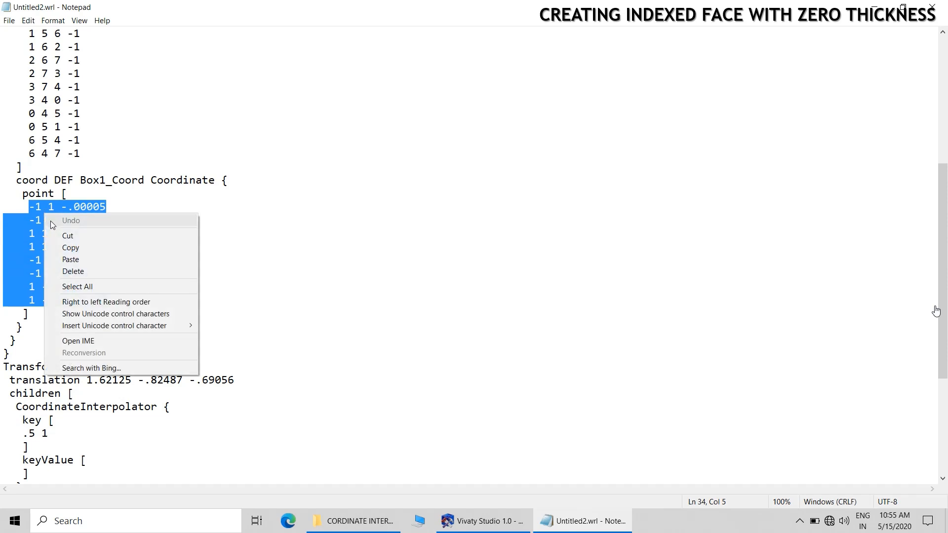
{"action": "left_click", "coordinate": [67, 258]}
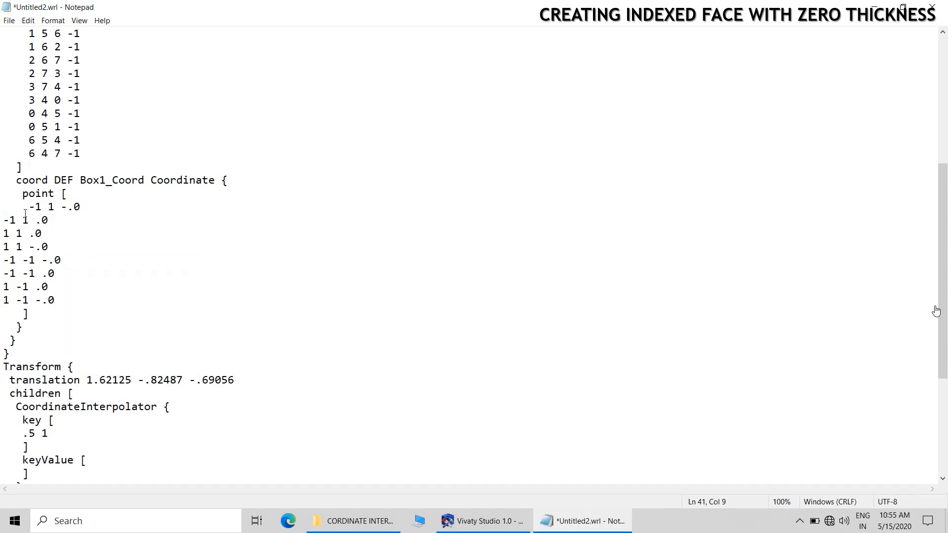
Remove the leading spaces before the first pasted Box1_Coord point line, then save and close Untitled2.wrl
{"action": "key", "text": "Tab"}
{"action": "key", "text": "BackSpace"}
{"action": "key", "text": "BackSpace"}
{"action": "key", "text": "BackSpace"}
{"action": "key", "text": "BackSpace"}
{"action": "key", "text": "BackSpace"}
{"action": "left_click", "coordinate": [9, 20]}
{"action": "left_click", "coordinate": [23, 70]}
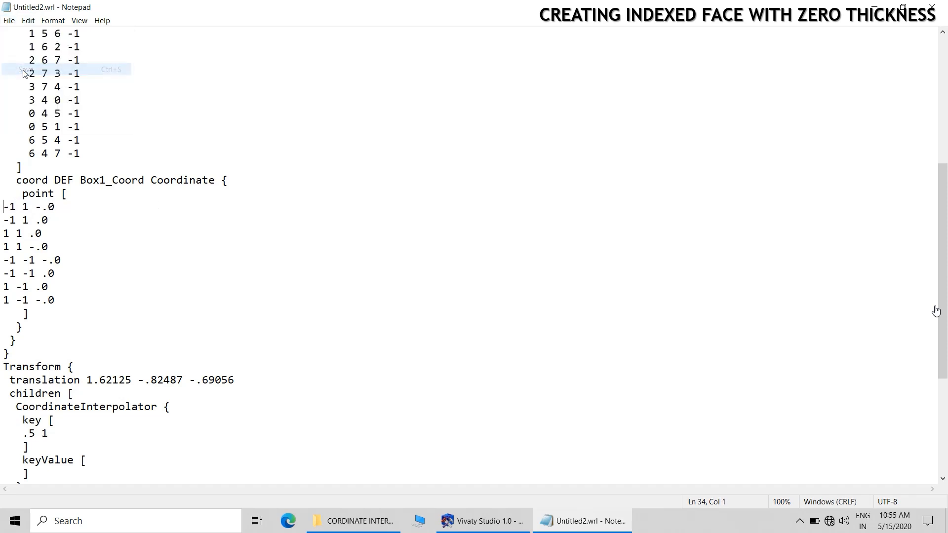
{"action": "left_click", "coordinate": [932, 7]}
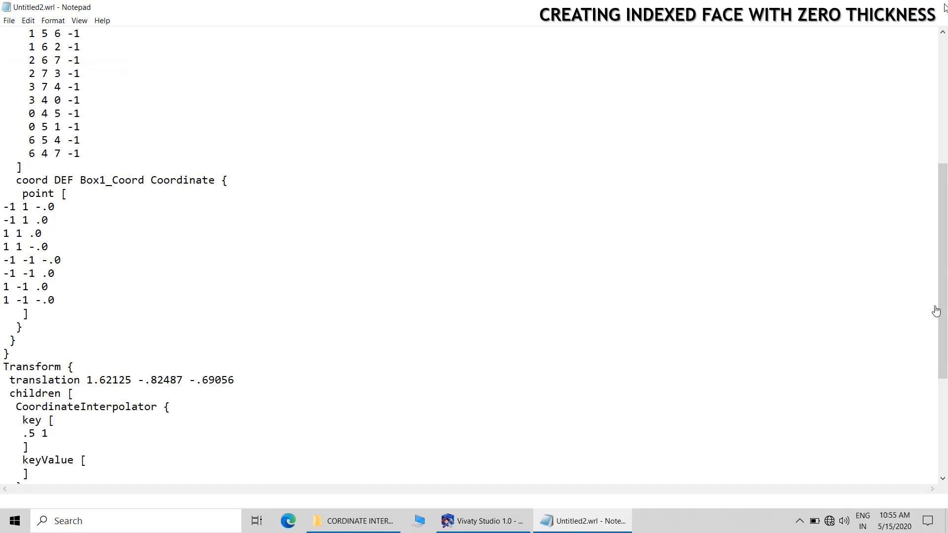
Open Untitled2.wrl in BS Contact, rotate the yellow face to inspect its thickness, and close the viewer
{"action": "double_click", "coordinate": [291, 187]}
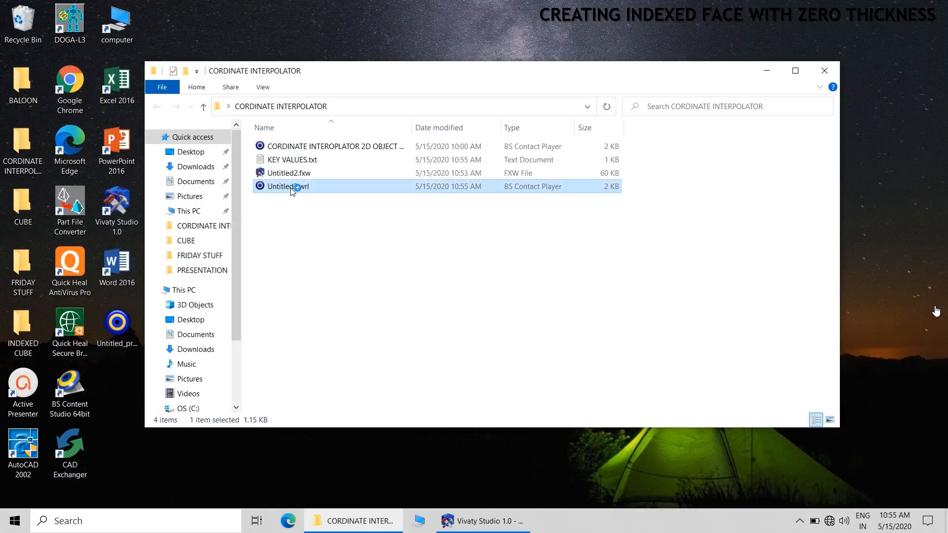
{"action": "left_click_drag", "start_coordinate": [559, 222], "coordinate": [586, 222]}
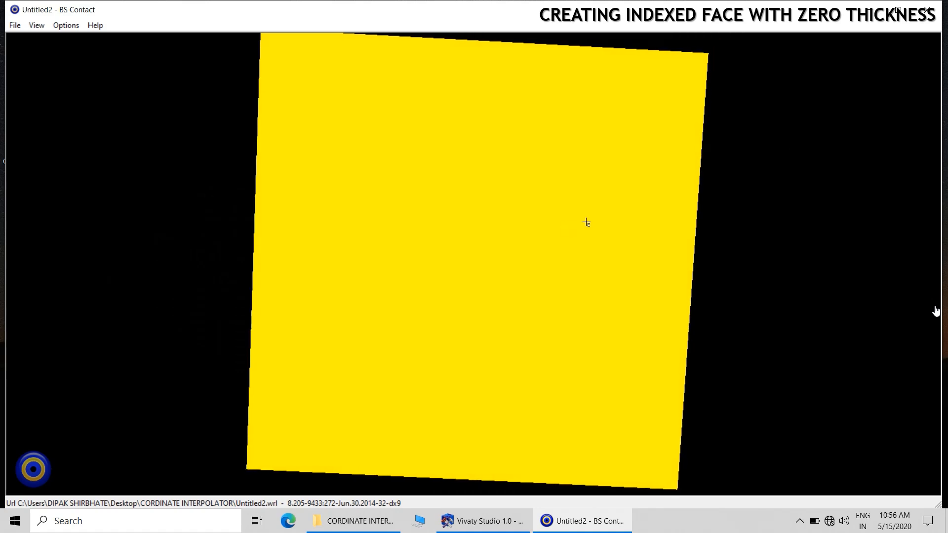
{"action": "left_click", "coordinate": [939, 10]}
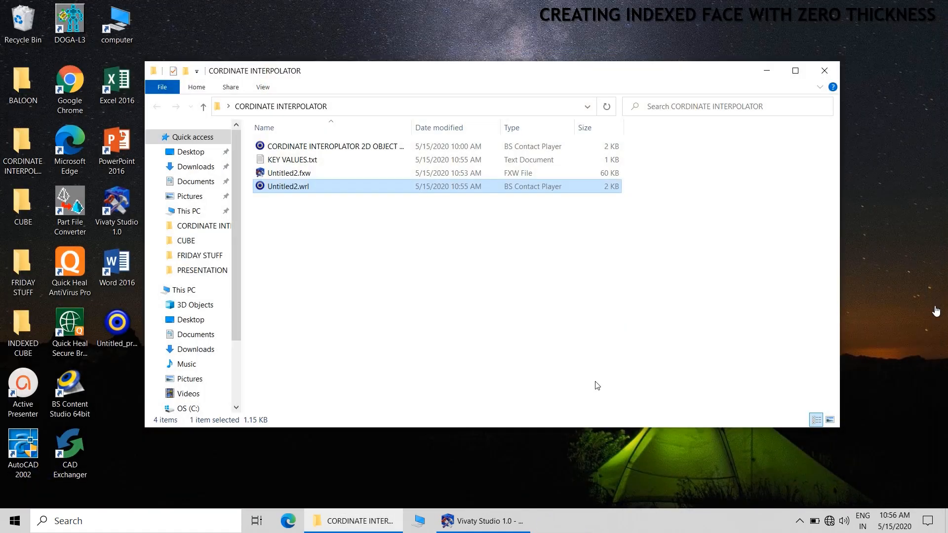
{"action": "left_click", "coordinate": [433, 271]}
{"action": "mouse_move", "coordinate": [497, 531]}
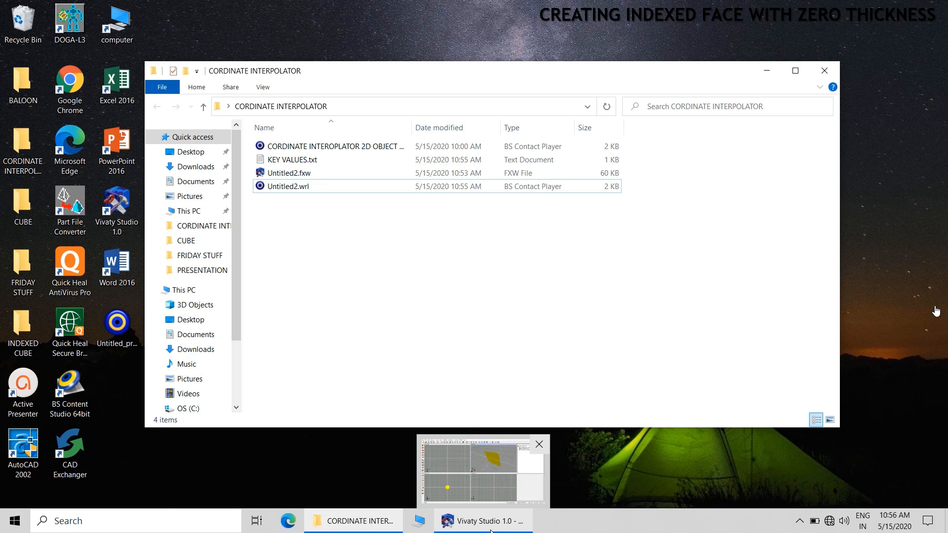
{"action": "left_click", "coordinate": [490, 530]}
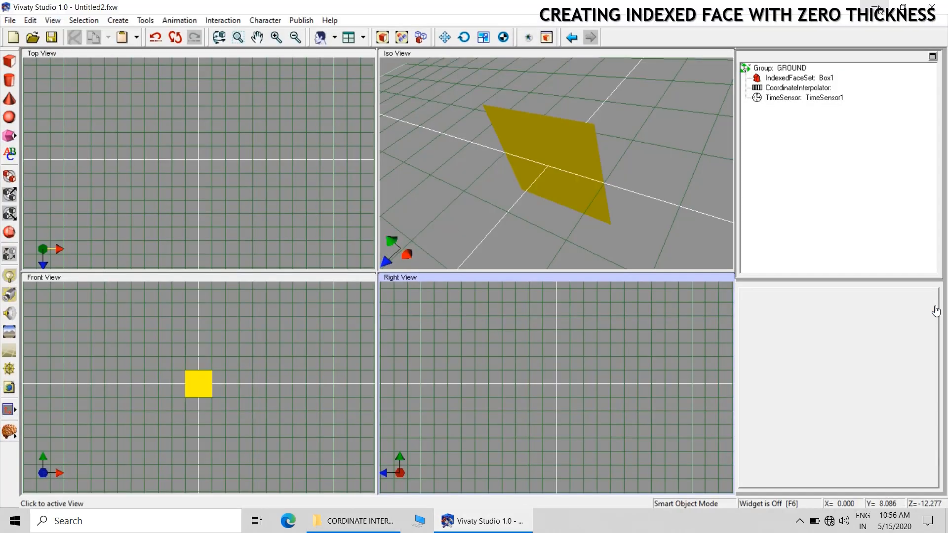
{"action": "left_click", "coordinate": [880, 7]}
Open KEY VALUES.txt, copy all eight coordinate lines and close the file
{"action": "double_click", "coordinate": [292, 161]}
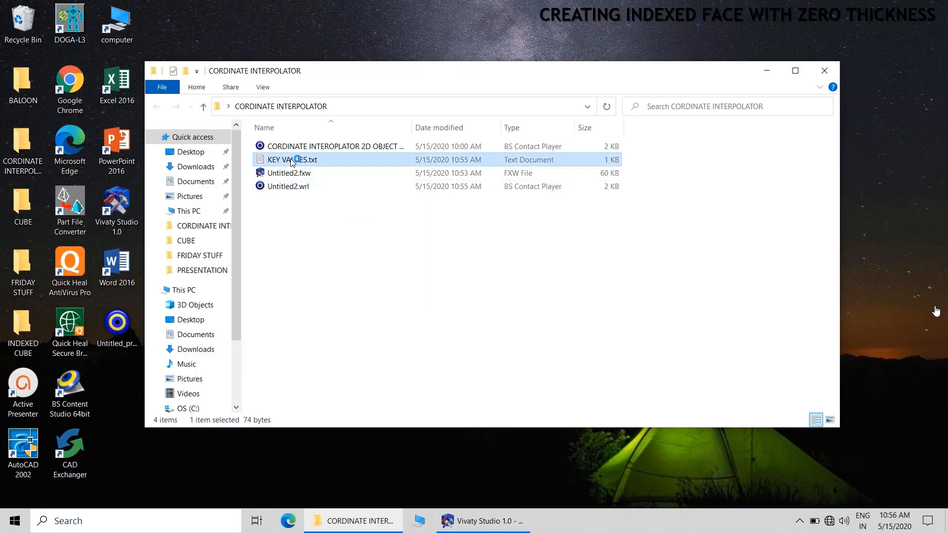
{"action": "left_click_drag", "start_coordinate": [249, 185], "coordinate": [187, 90]}
{"action": "right_click", "coordinate": [210, 104]}
{"action": "left_click", "coordinate": [235, 138]}
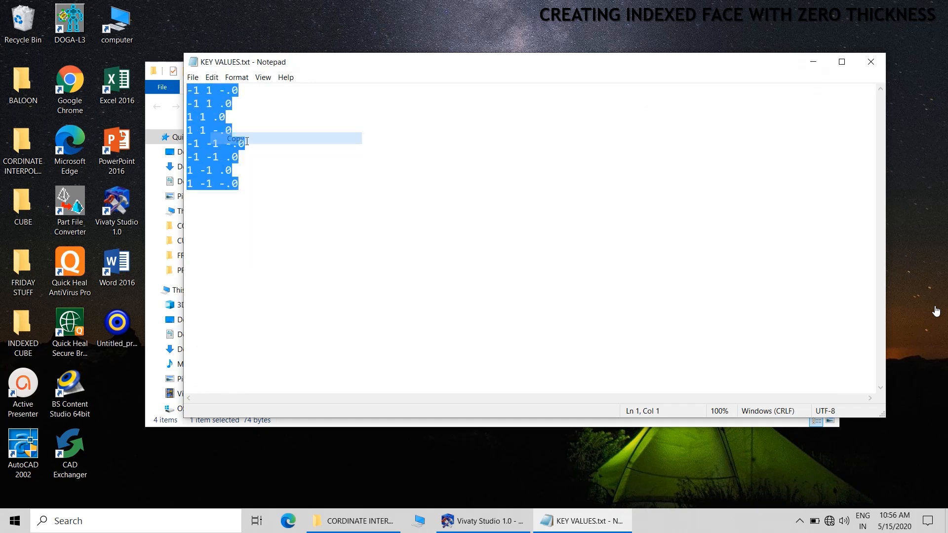
{"action": "left_click", "coordinate": [876, 65]}
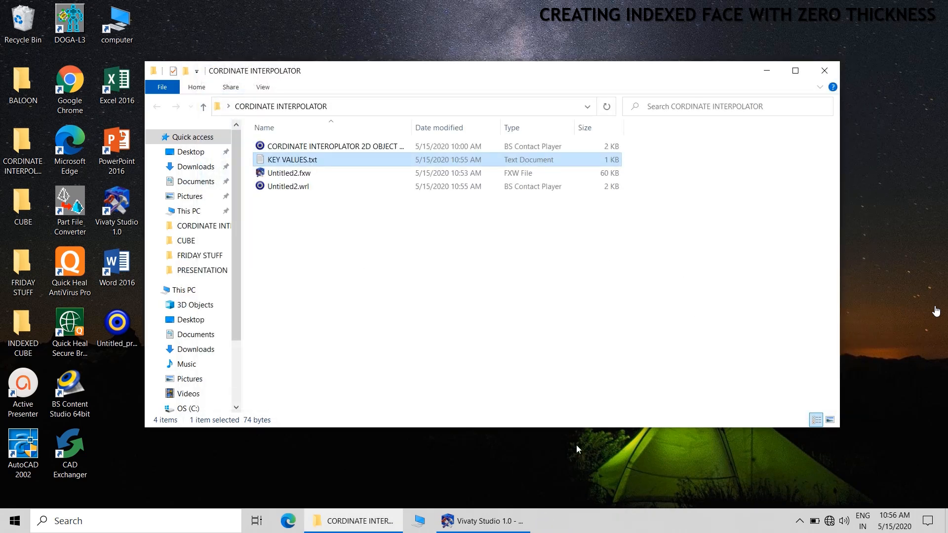
Switch to Vivaty Studio and paste the copied coordinates into the keyValue field data of the CoordinateInterpolator
{"action": "left_click", "coordinate": [502, 530]}
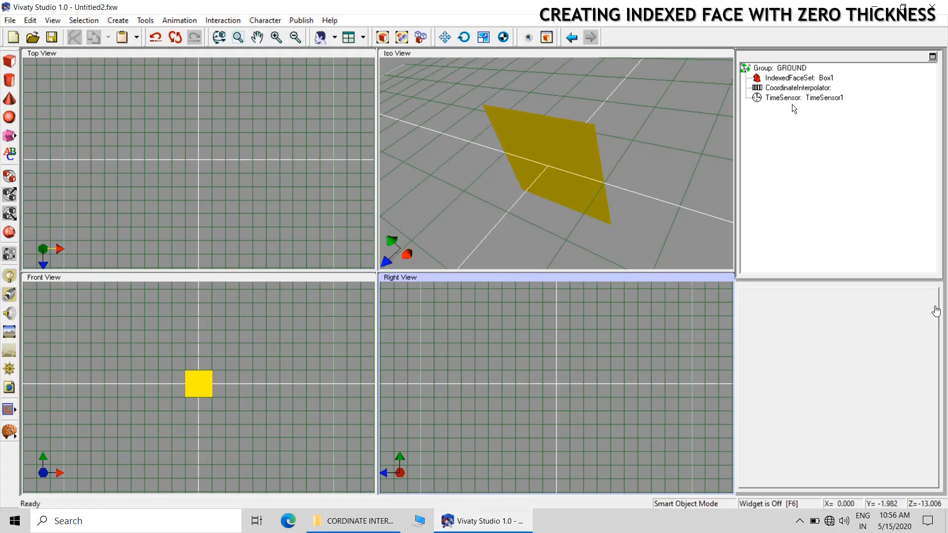
{"action": "left_click", "coordinate": [793, 88]}
{"action": "left_click", "coordinate": [926, 348]}
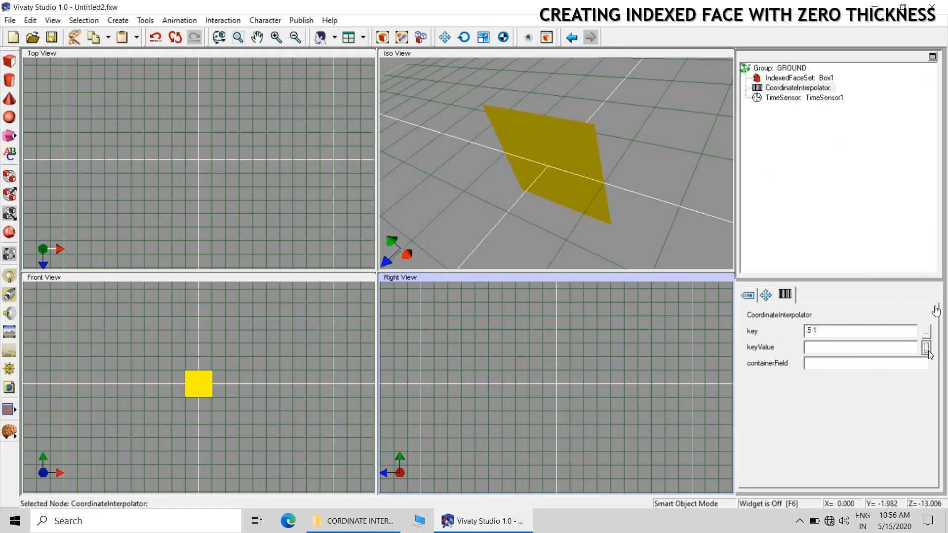
{"action": "right_click", "coordinate": [476, 187]}
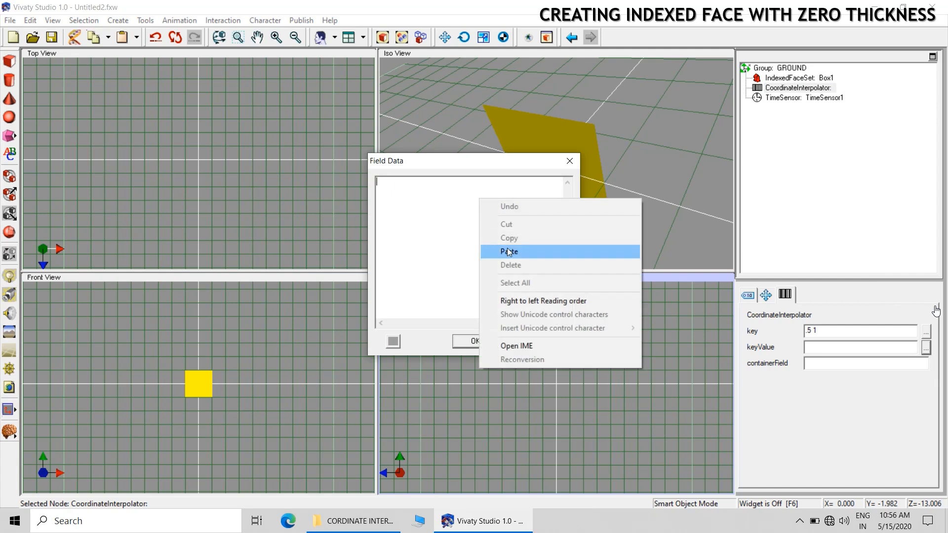
{"action": "left_click", "coordinate": [509, 249]}
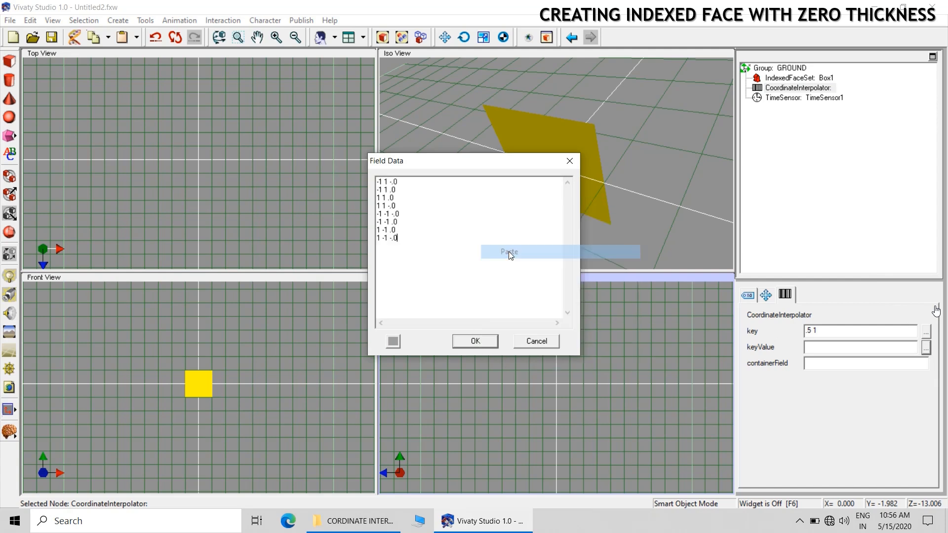
{"action": "left_click", "coordinate": [482, 341]}
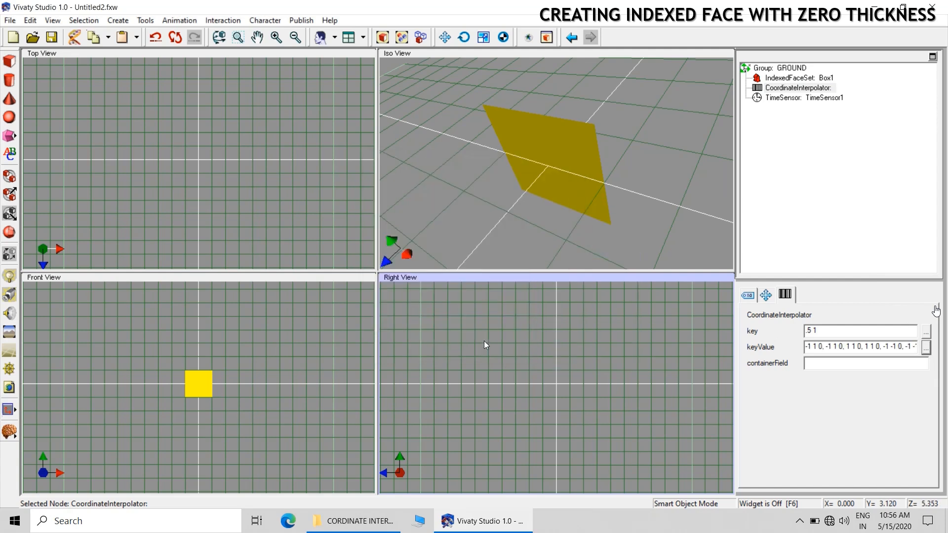
Replace the 1 in the Y coordinates of the fifth and sixth keyValue points with .5 and accept the field data
{"action": "left_click", "coordinate": [921, 347]}
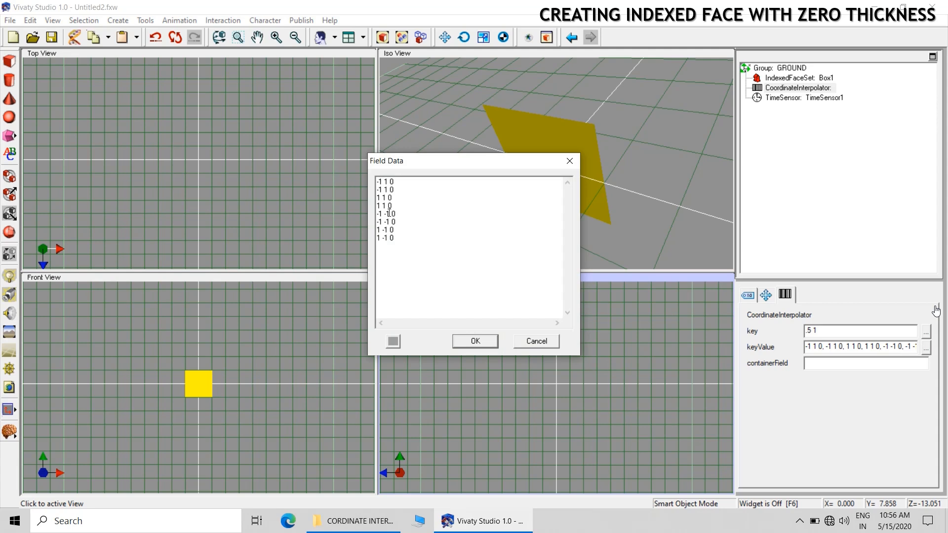
{"action": "left_click_drag", "start_coordinate": [390, 213], "coordinate": [387, 214]}
{"action": "type", "text": ".5"}
{"action": "left_click_drag", "start_coordinate": [391, 222], "coordinate": [387, 222]}
{"action": "type", "text": ".5"}
{"action": "left_click", "coordinate": [475, 341]}
{"action": "left_click", "coordinate": [689, 177]}
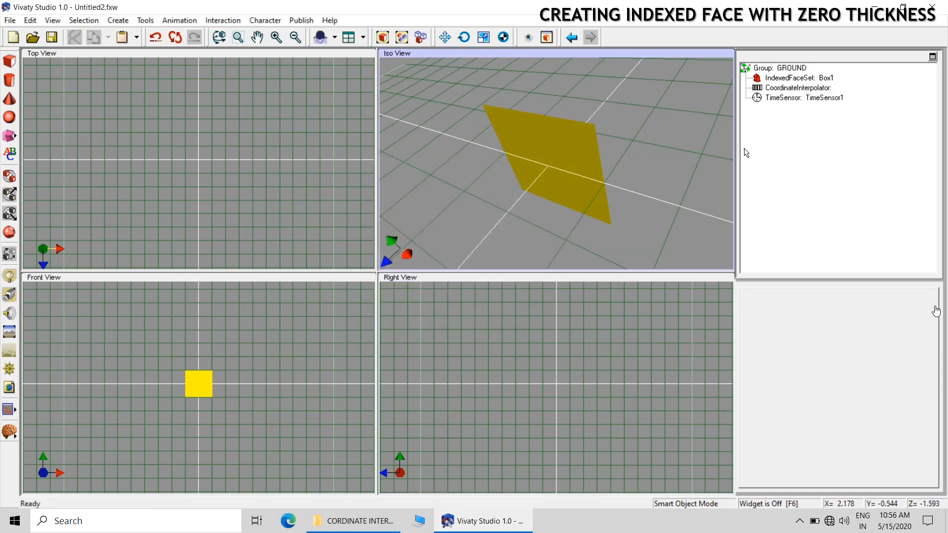
Add a route to the scene with TimeSensor1 as the source node and the CoordinateInterpolator as the destination node
{"action": "left_click", "coordinate": [17, 443]}
{"action": "left_click", "coordinate": [33, 404]}
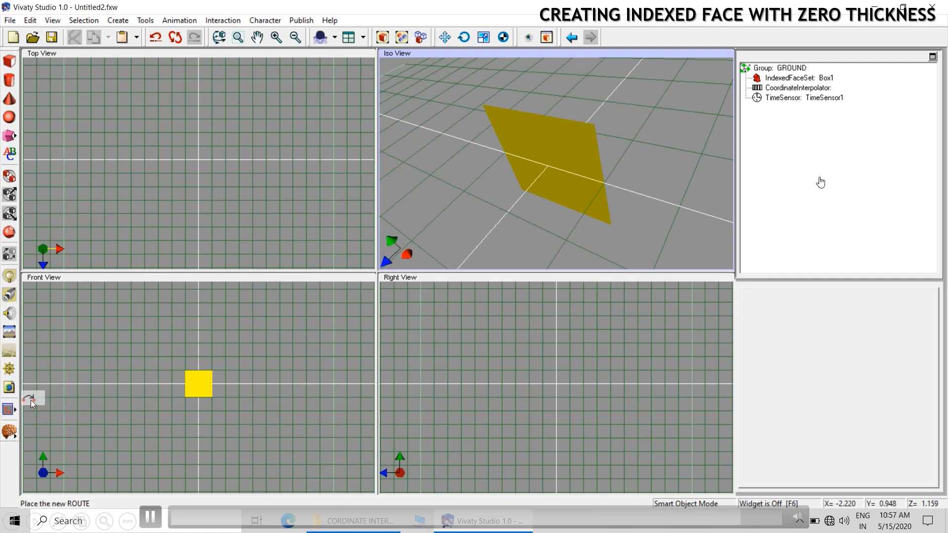
{"action": "left_click", "coordinate": [648, 232]}
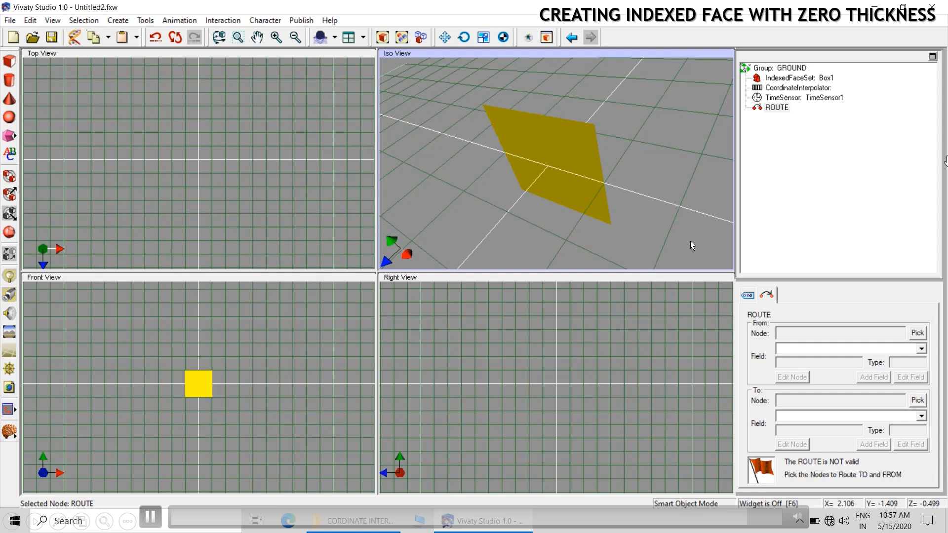
{"action": "left_click", "coordinate": [921, 334]}
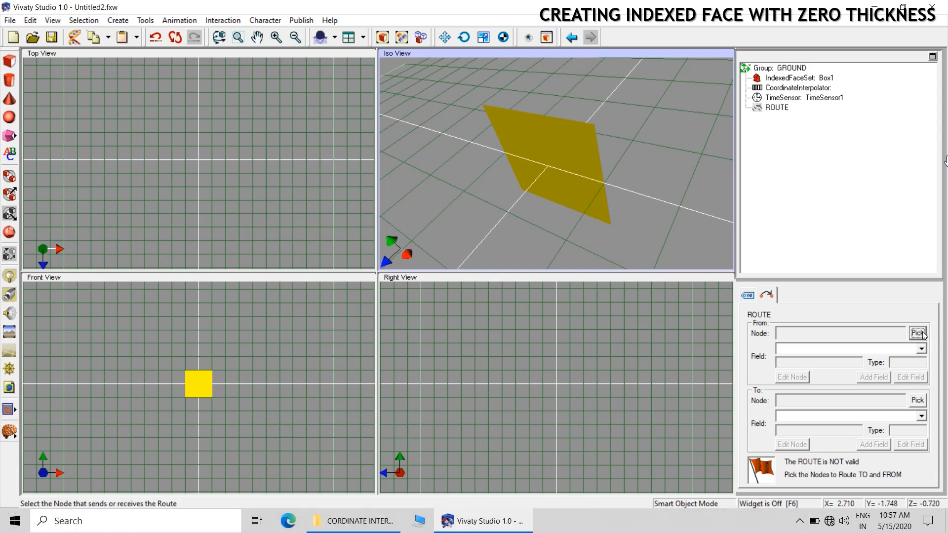
{"action": "left_click", "coordinate": [821, 99]}
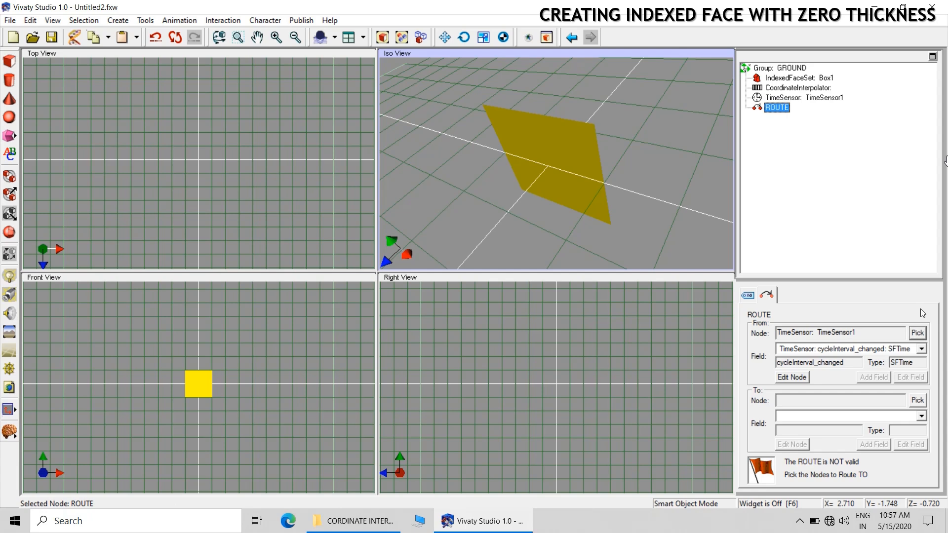
{"action": "left_click", "coordinate": [917, 399]}
{"action": "left_click", "coordinate": [796, 88]}
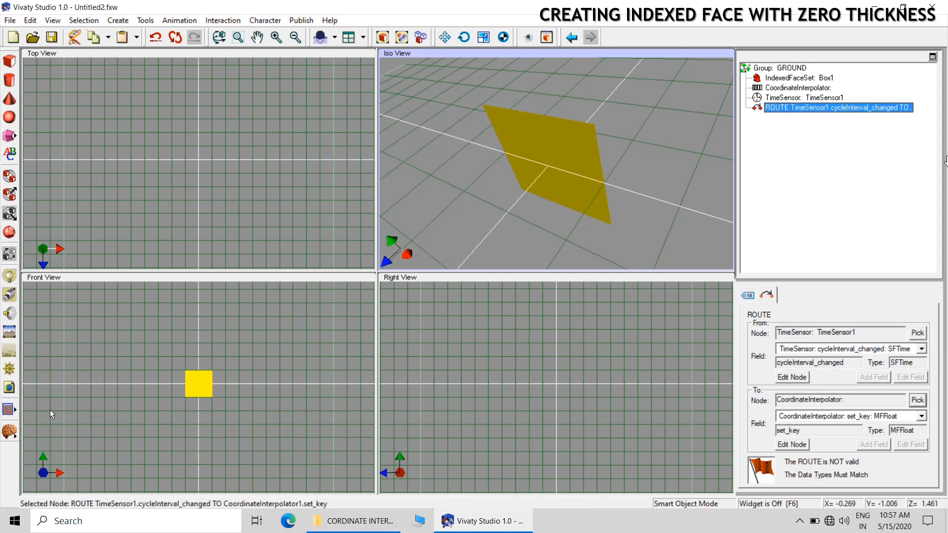
Add a second route from CoordinateInterpolator1 to the IndexedFaceSet Box1
{"action": "left_click", "coordinate": [14, 438]}
{"action": "left_click", "coordinate": [28, 400]}
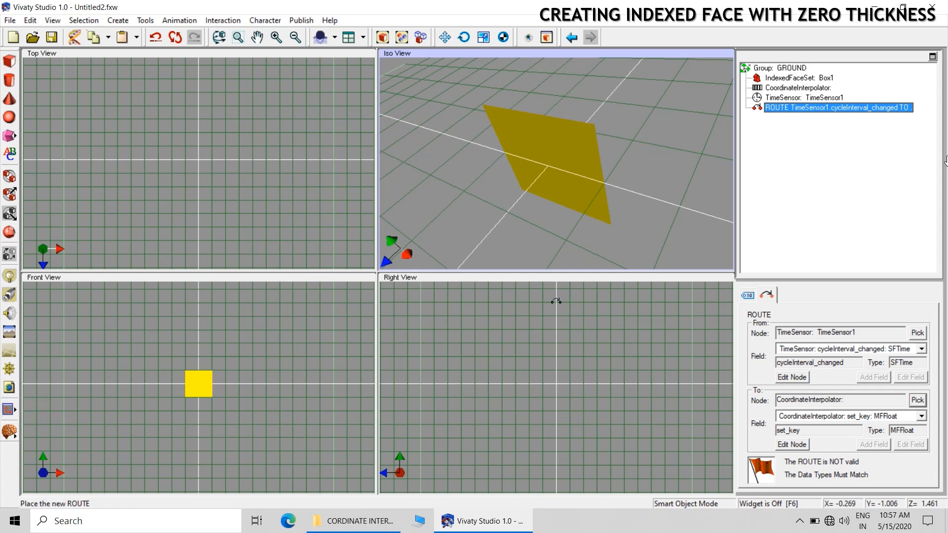
{"action": "left_click", "coordinate": [667, 190]}
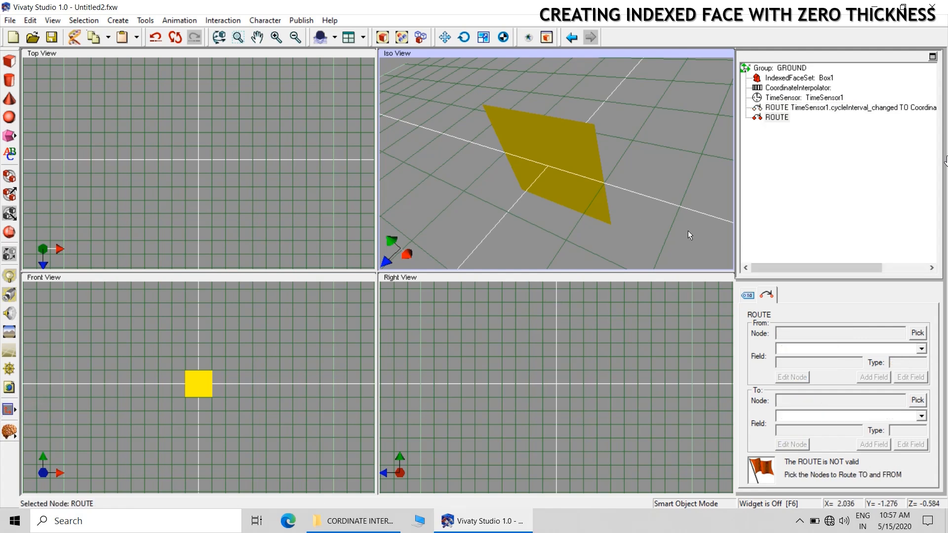
{"action": "left_click", "coordinate": [917, 333]}
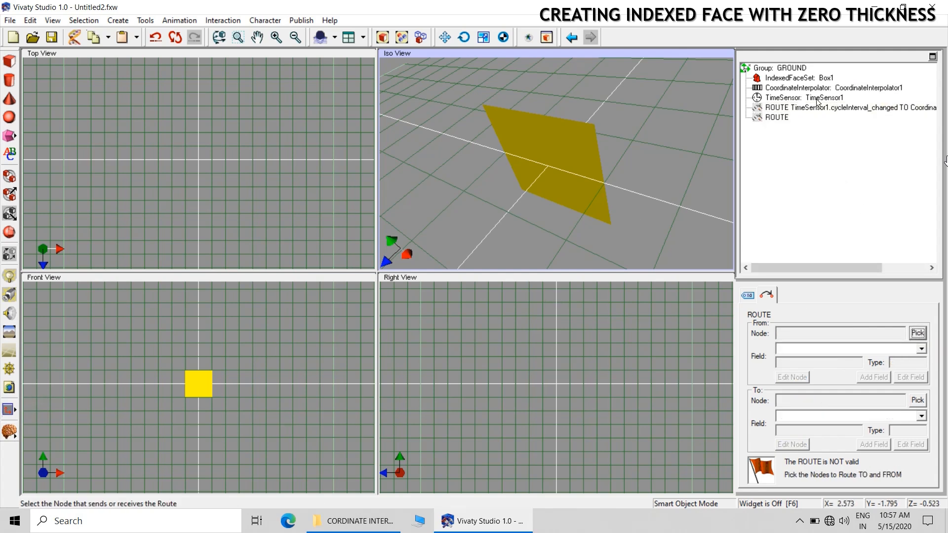
{"action": "left_click", "coordinate": [827, 89]}
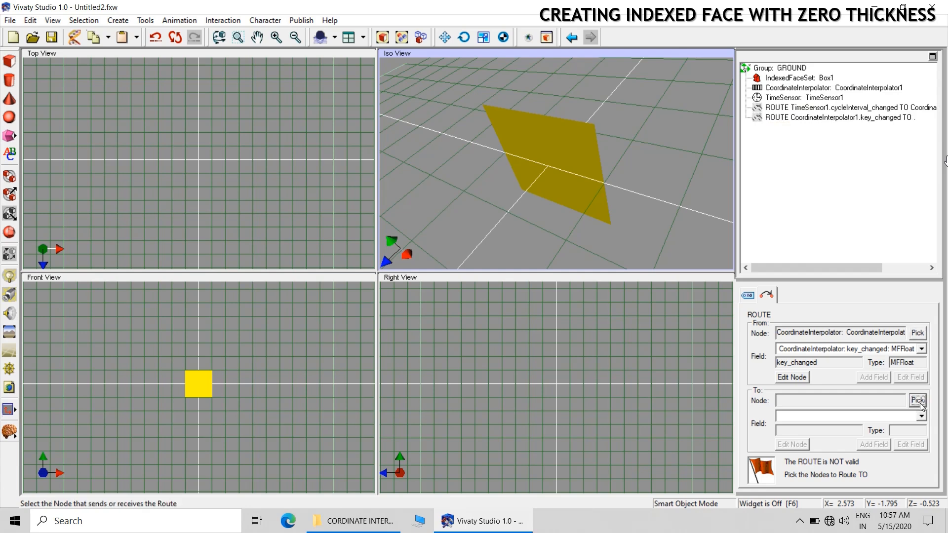
{"action": "left_click", "coordinate": [807, 83]}
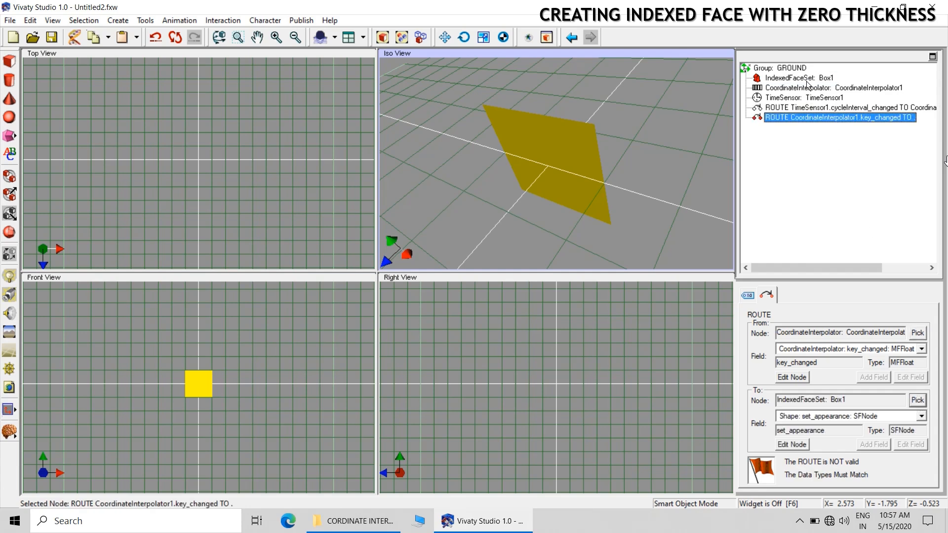
{"action": "left_click", "coordinate": [677, 214]}
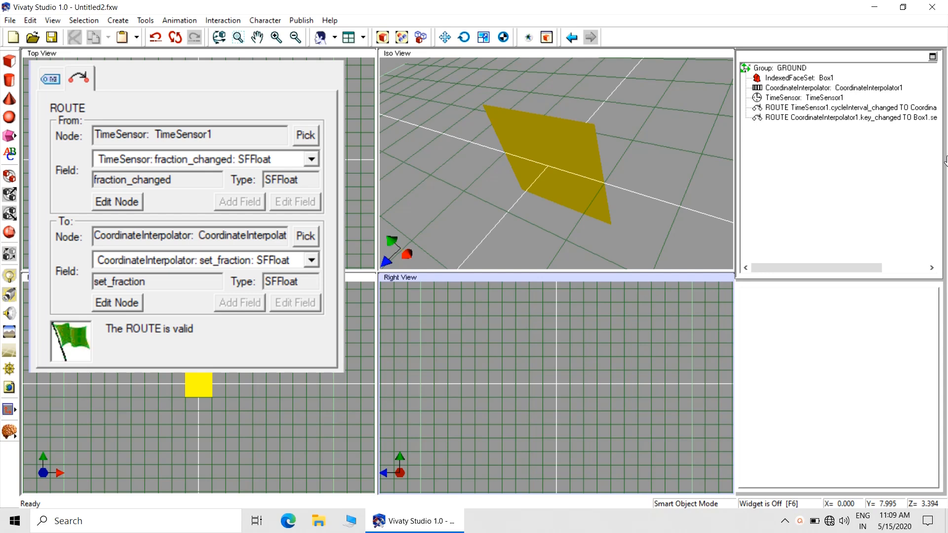
Place a new group in the scene and move the IndexedFaceSet, CoordinateInterpolator and TimeSensor nodes into it
{"action": "left_click", "coordinate": [630, 154]}
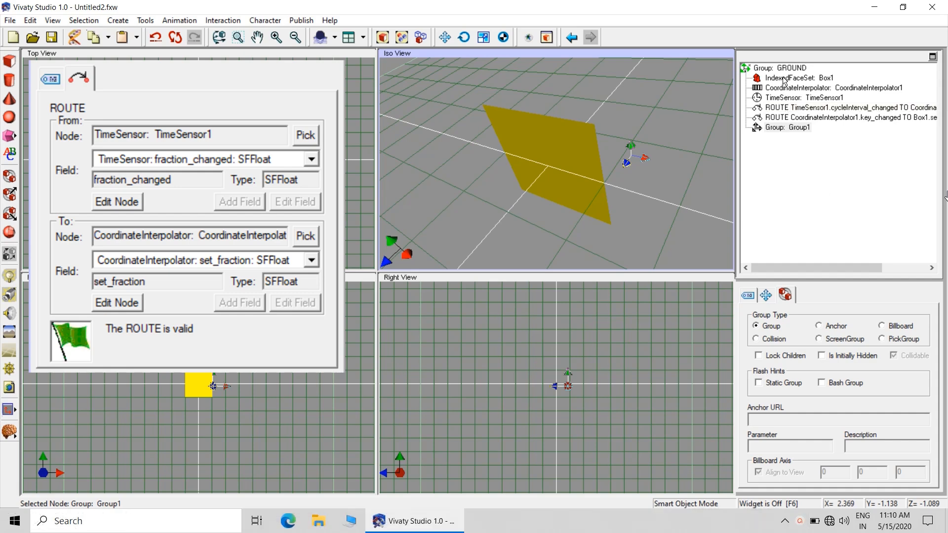
{"action": "left_click_drag", "start_coordinate": [785, 81], "coordinate": [792, 128]}
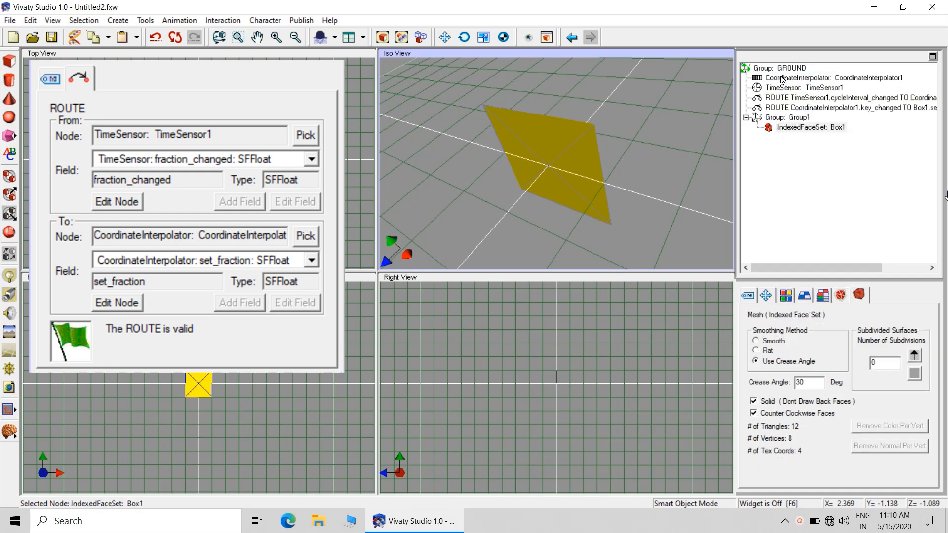
{"action": "left_click_drag", "start_coordinate": [782, 80], "coordinate": [792, 127]}
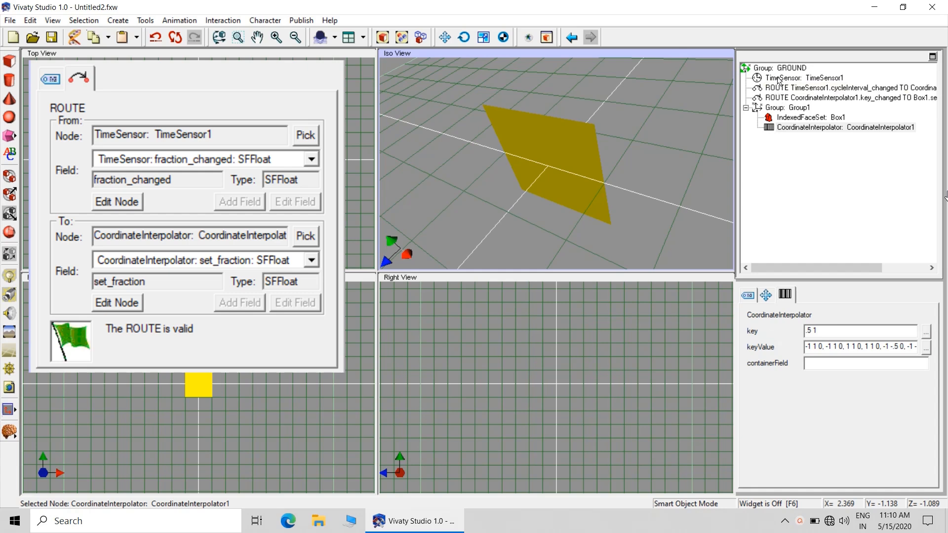
{"action": "left_click_drag", "start_coordinate": [779, 80], "coordinate": [790, 128]}
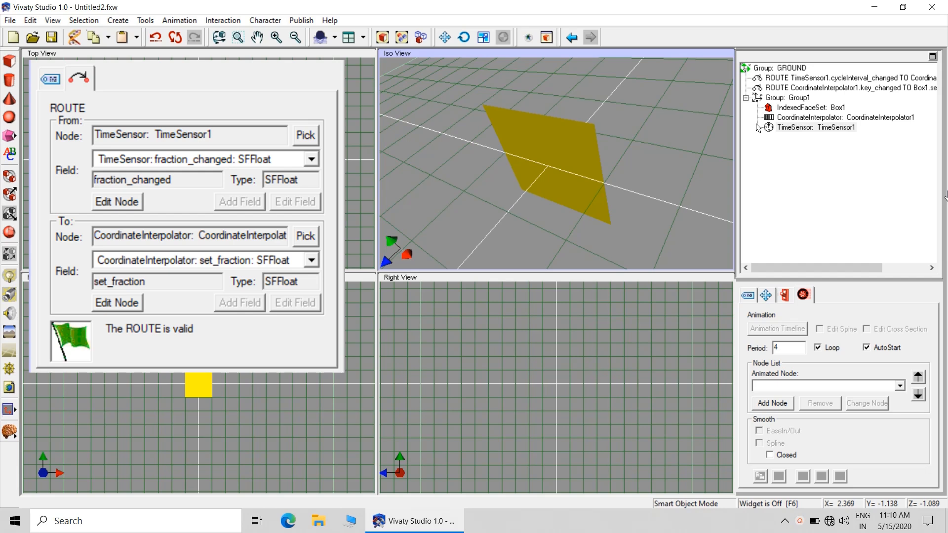
Reorder the two routes in the scene tree so they sit outside and below Group1, directly under GROUND
{"action": "left_click", "coordinate": [779, 87]}
{"action": "left_click_drag", "start_coordinate": [779, 89], "coordinate": [751, 77]}
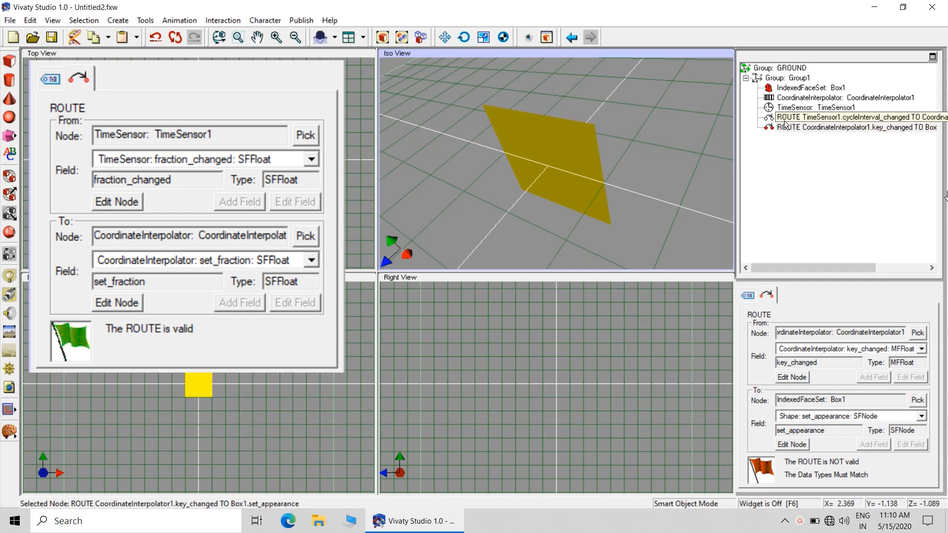
{"action": "left_click_drag", "start_coordinate": [772, 119], "coordinate": [756, 70]}
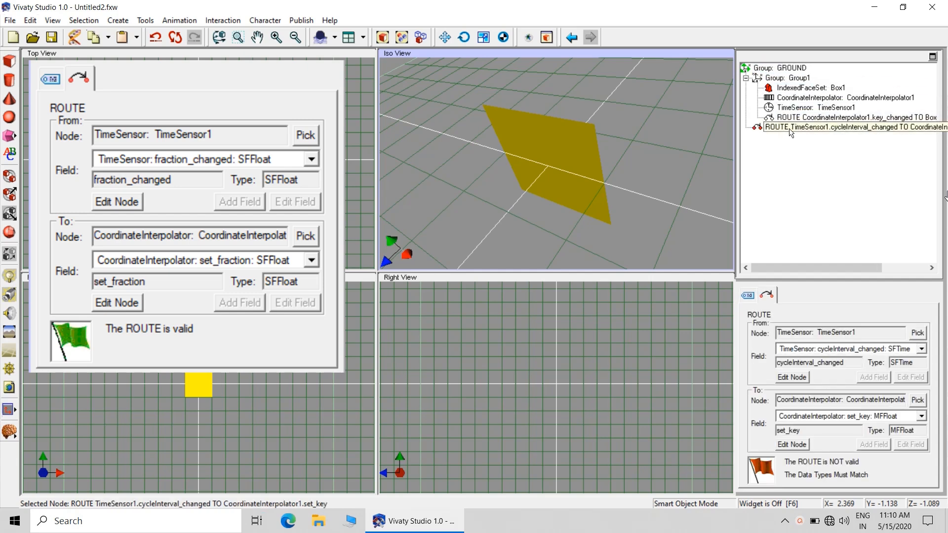
{"action": "left_click_drag", "start_coordinate": [790, 117], "coordinate": [779, 137]}
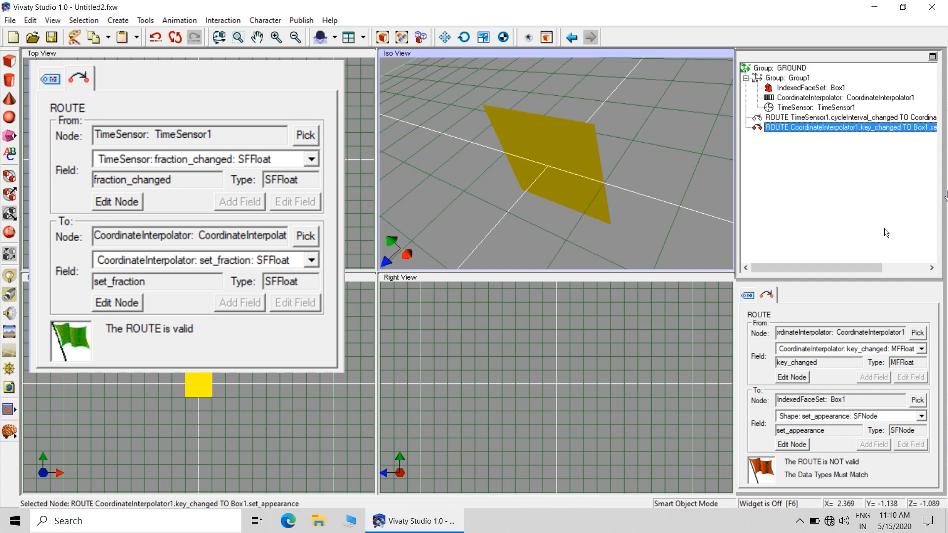
Set the TimeSensor1 route to send fraction_changed (SFFloat) to the CoordinateInterpolator's set_fraction field
{"action": "left_click", "coordinate": [813, 119]}
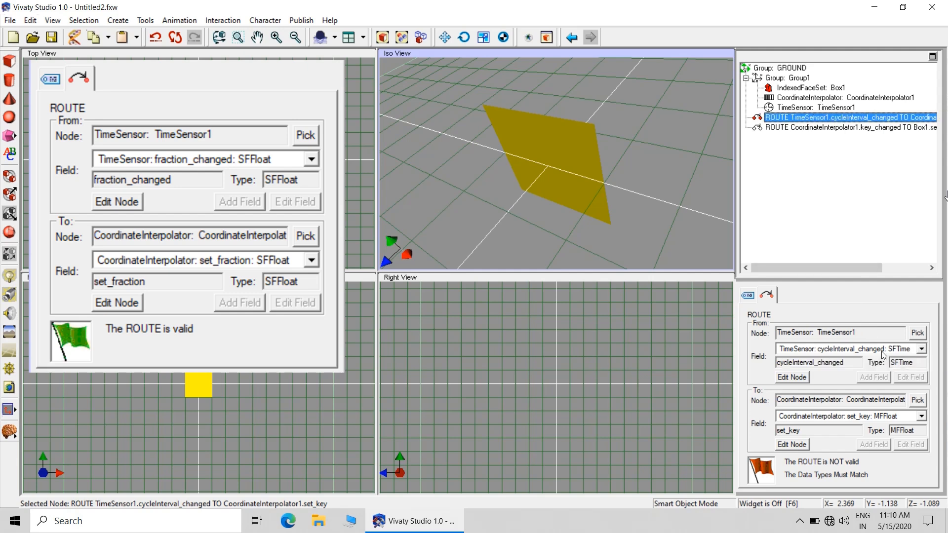
{"action": "left_click", "coordinate": [921, 349]}
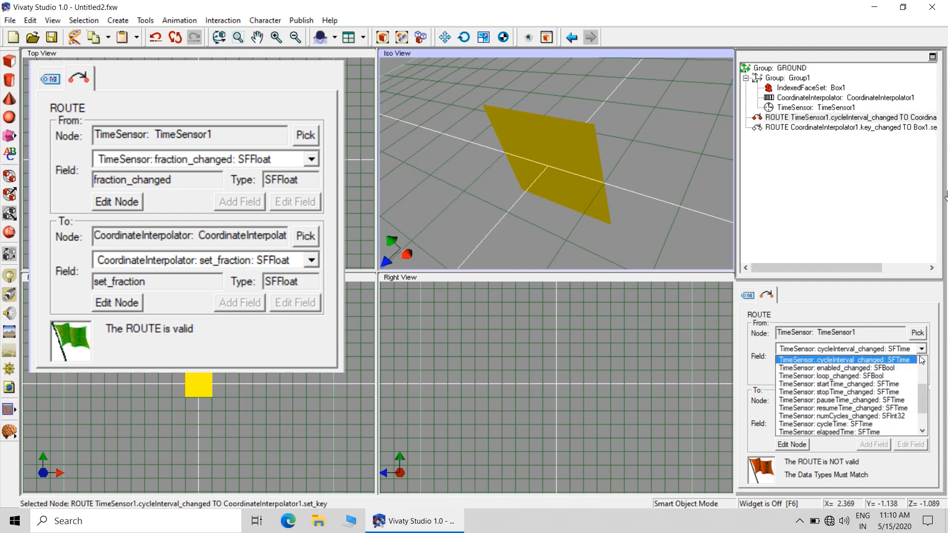
{"action": "left_click_drag", "start_coordinate": [921, 408], "coordinate": [921, 419]}
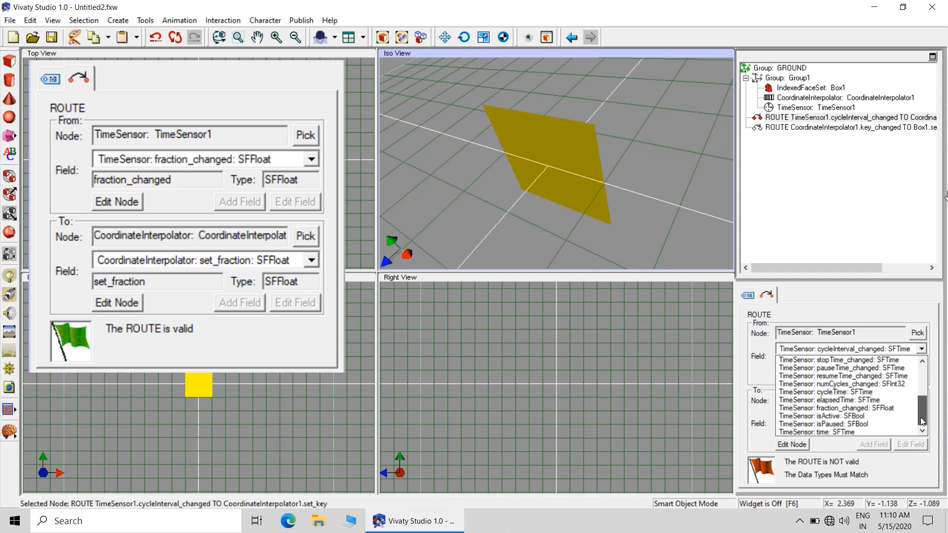
{"action": "mouse_move", "coordinate": [920, 417]}
{"action": "left_mouse_down"}
{"action": "mouse_move", "coordinate": [928, 376]}
{"action": "mouse_move", "coordinate": [928, 414]}
{"action": "left_mouse_up"}
{"action": "left_click", "coordinate": [895, 409]}
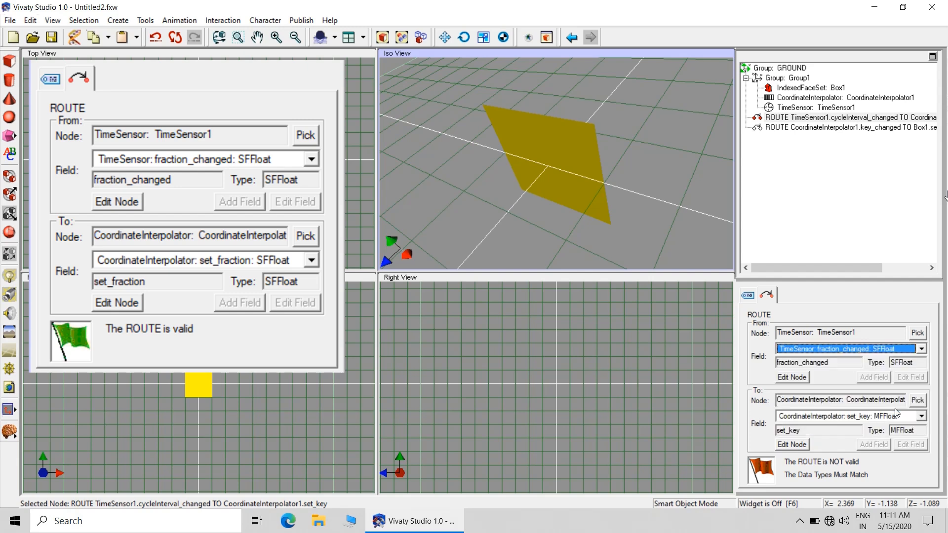
{"action": "left_click", "coordinate": [921, 416]}
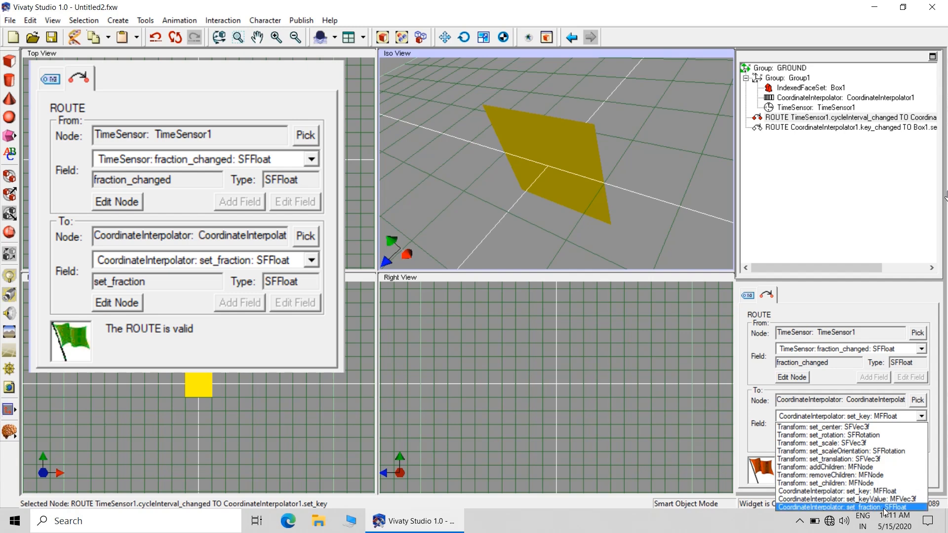
{"action": "left_click", "coordinate": [849, 507]}
{"action": "left_click", "coordinate": [670, 361]}
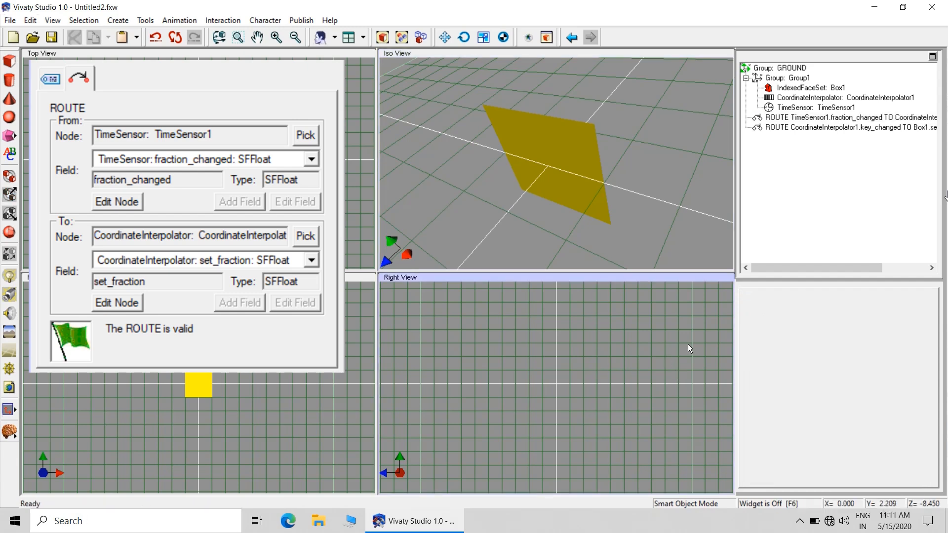
Set the CoordinateInterpolator1 route to send value_changed to Box1's Coordinate set_point field, and review both routes
{"action": "left_click", "coordinate": [809, 121]}
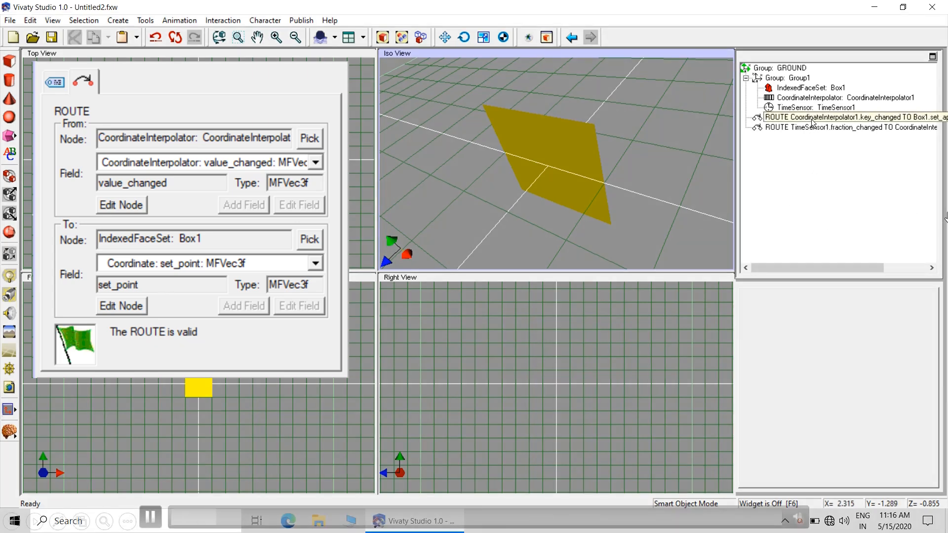
{"action": "left_click", "coordinate": [812, 119]}
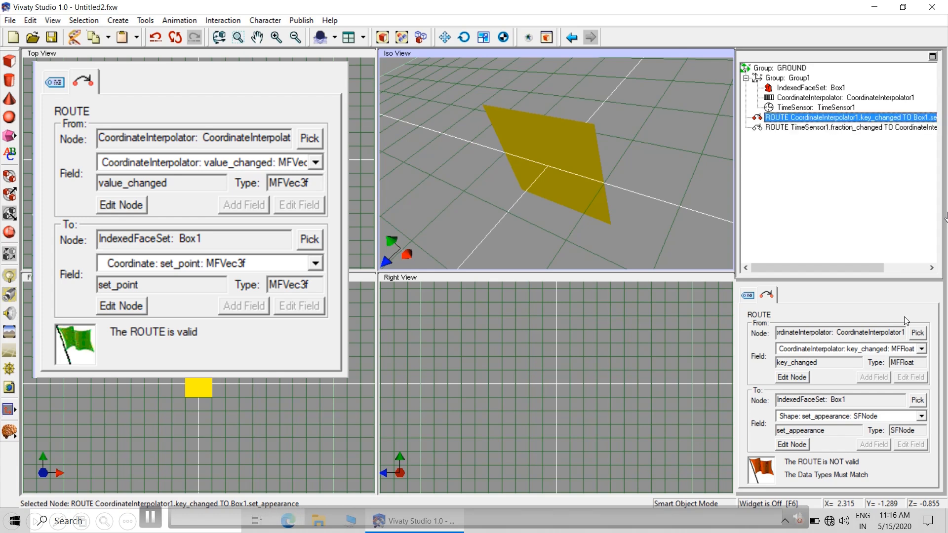
{"action": "left_click", "coordinate": [921, 349]}
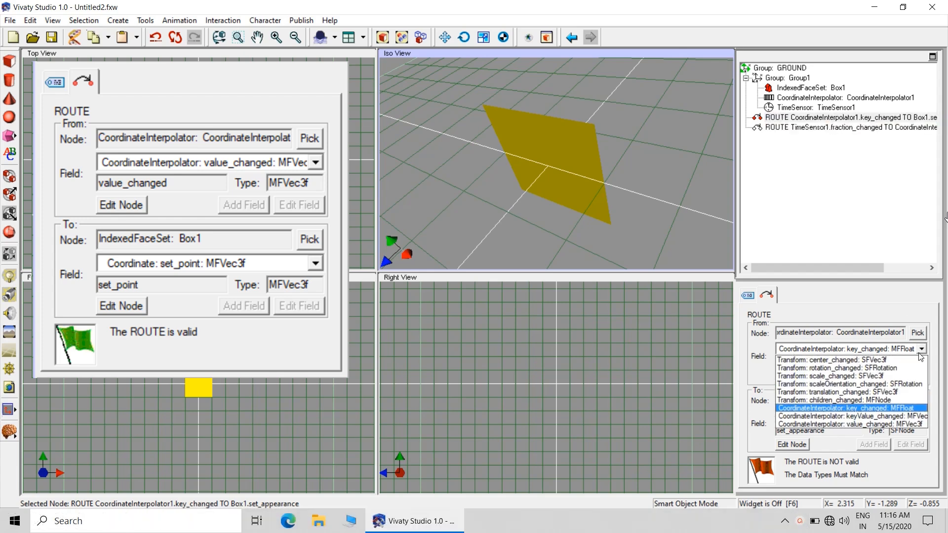
{"action": "left_click", "coordinate": [901, 424]}
{"action": "left_click", "coordinate": [921, 417]}
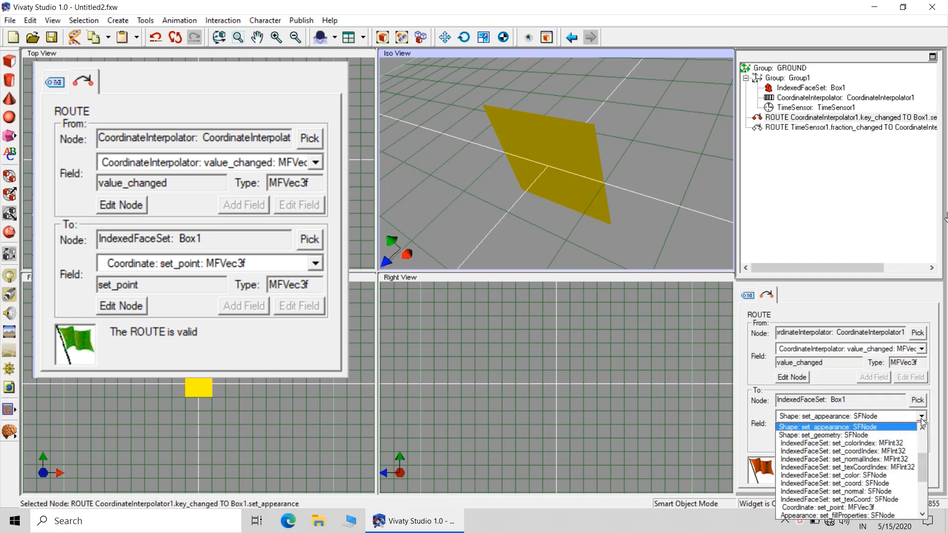
{"action": "left_click", "coordinate": [888, 507]}
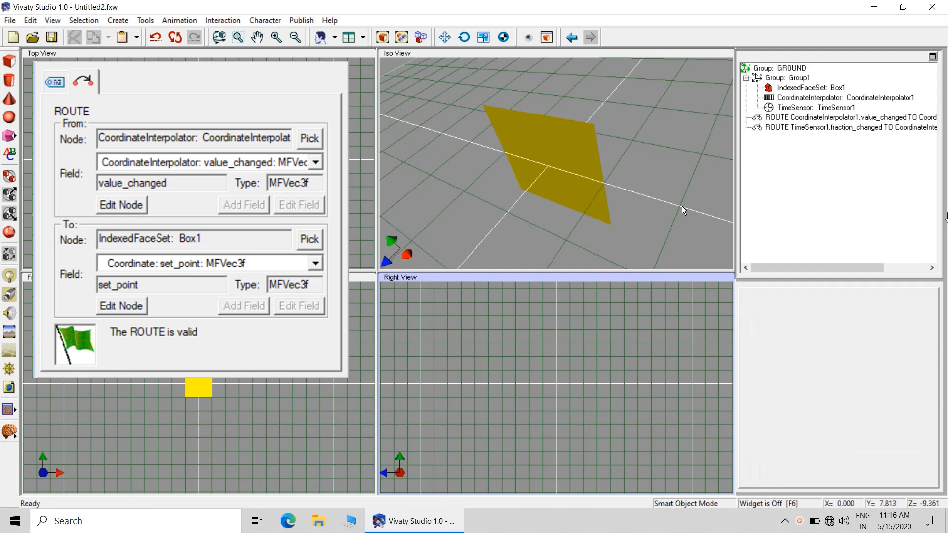
{"action": "left_click", "coordinate": [797, 130]}
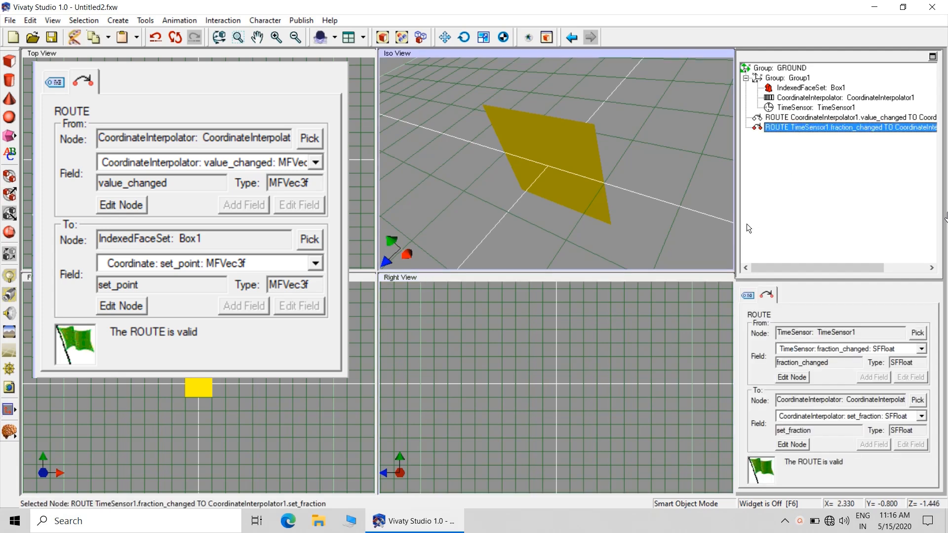
{"action": "left_click", "coordinate": [800, 118]}
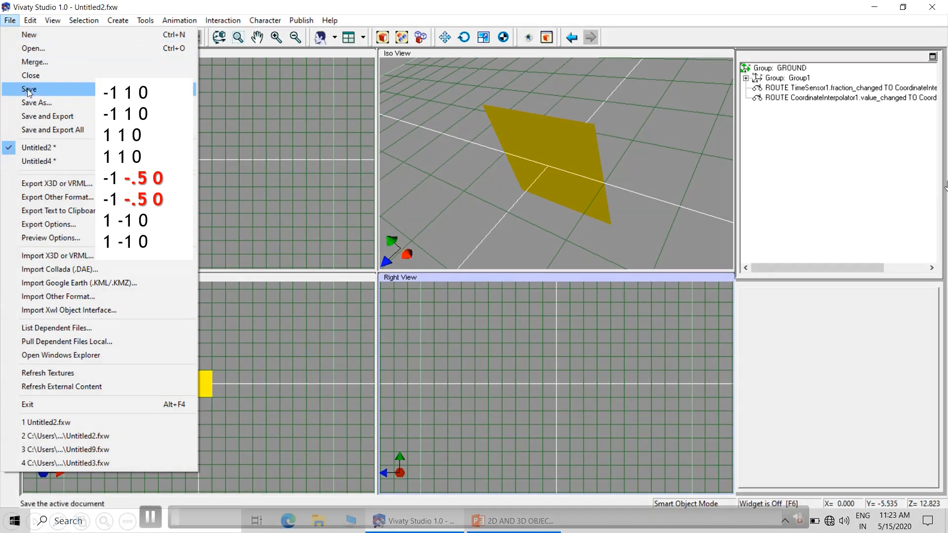
Save and export the scene, and export it as the uncompressed VRML file Untitled2.wrl, overwriting the existing file
{"action": "left_click", "coordinate": [48, 118]}
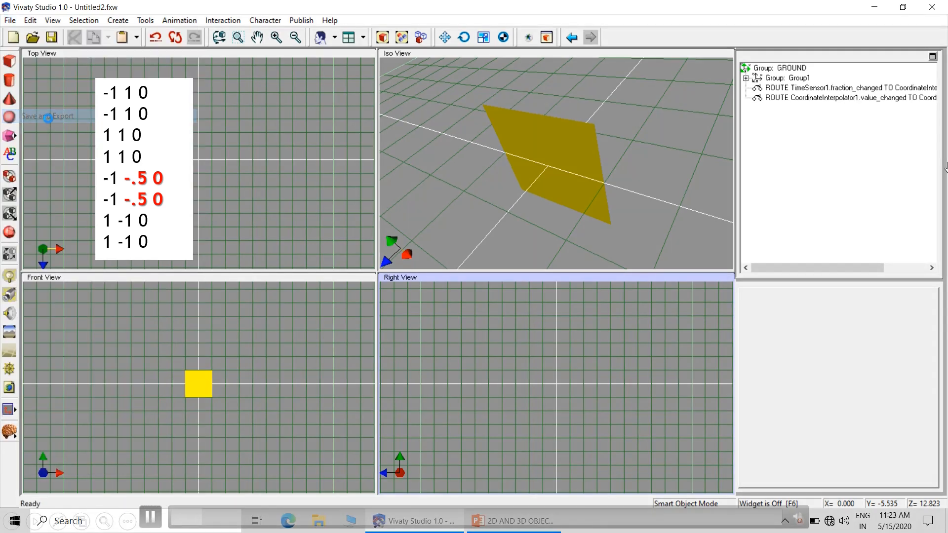
{"action": "left_click", "coordinate": [10, 22]}
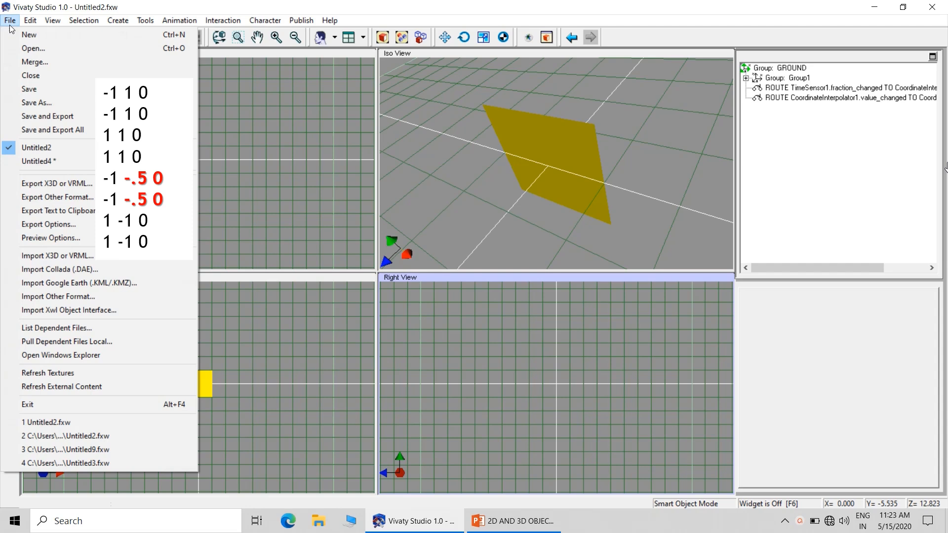
{"action": "left_click", "coordinate": [36, 186]}
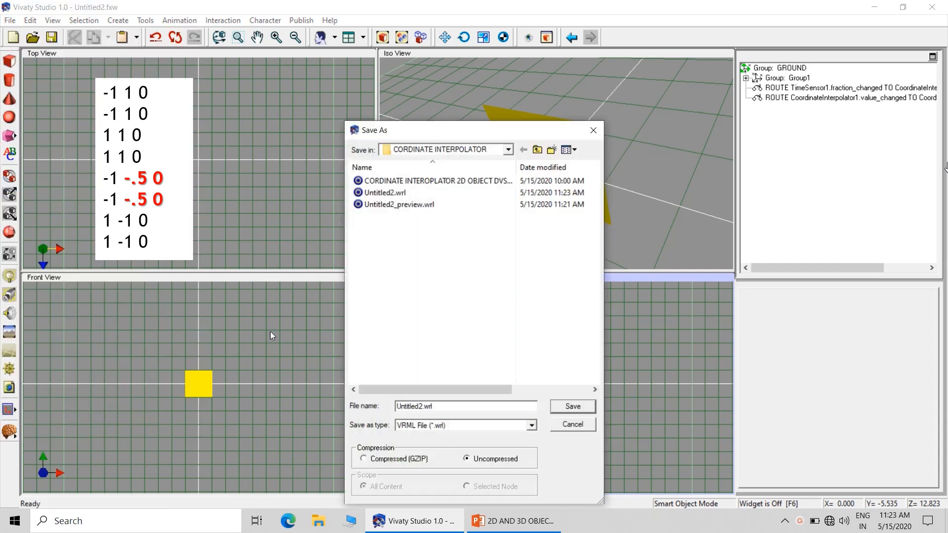
{"action": "left_click", "coordinate": [568, 408]}
{"action": "left_click", "coordinate": [510, 264]}
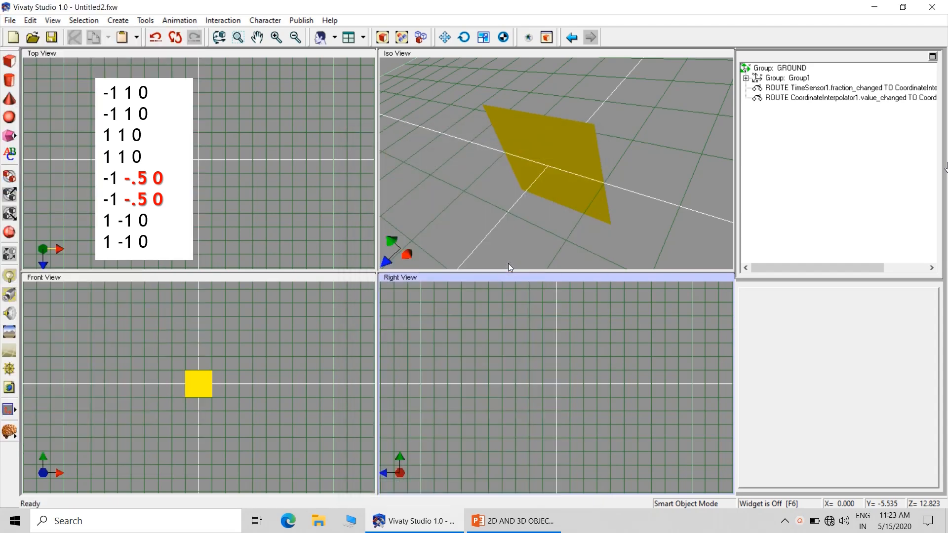
Minimise Vivaty Studio, open the CORDINATE INTERPOLATOR folder on the desktop, and play Untitled2.wrl in BS Contact
{"action": "left_click", "coordinate": [874, 7]}
{"action": "left_click", "coordinate": [876, 9]}
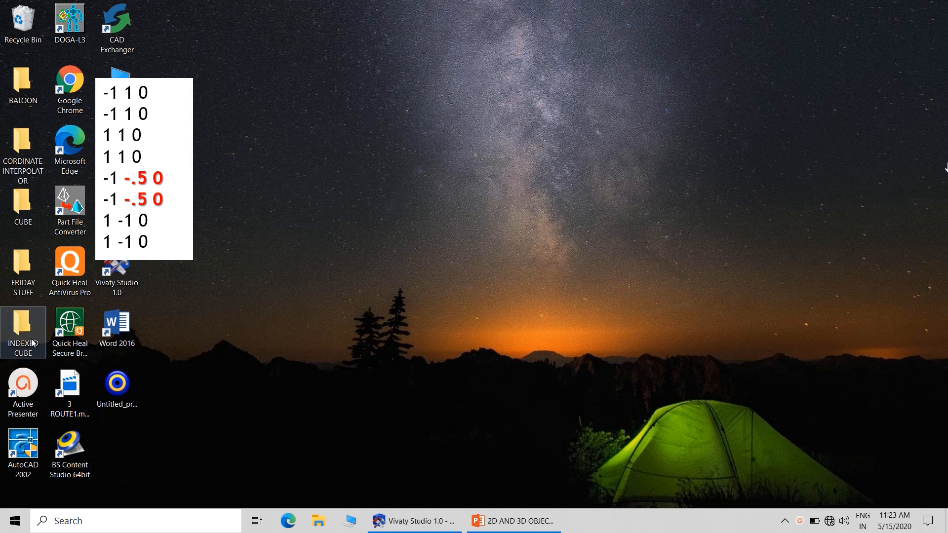
{"action": "double_click", "coordinate": [25, 156]}
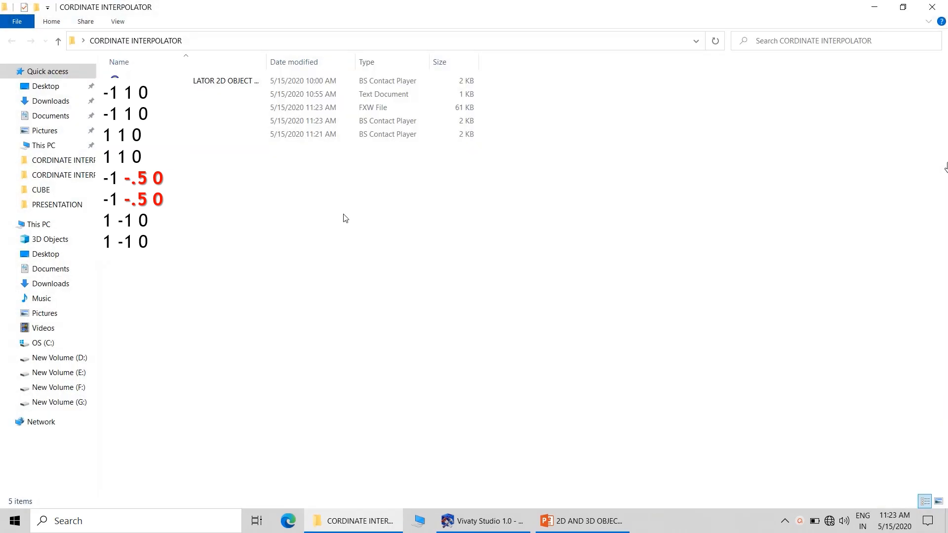
{"action": "double_click", "coordinate": [148, 121]}
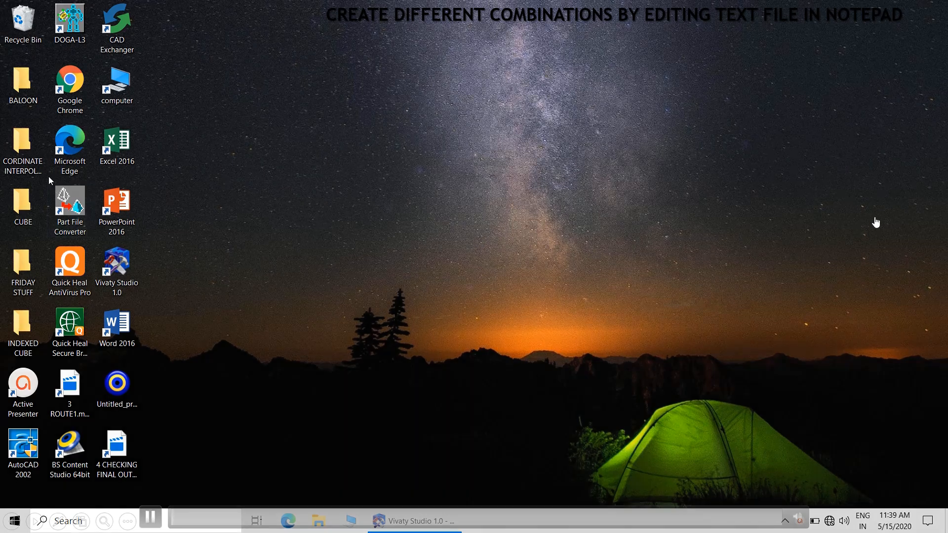
Open Untitled2.wrl from the desktop's CORDINATE INTERPOLATOR folder in Notepad and locate the Coordinate2 point list
{"action": "double_click", "coordinate": [35, 163]}
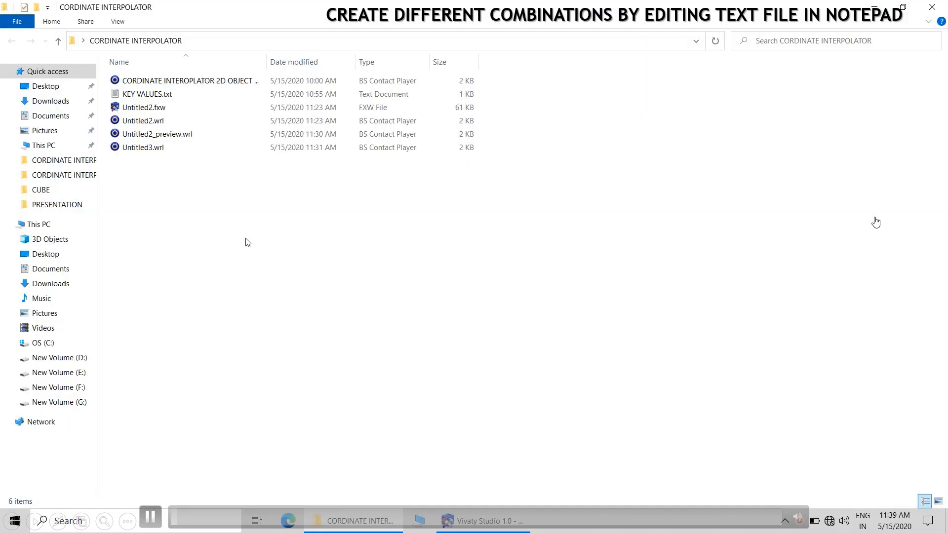
{"action": "left_click", "coordinate": [152, 124]}
{"action": "right_click", "coordinate": [151, 122]}
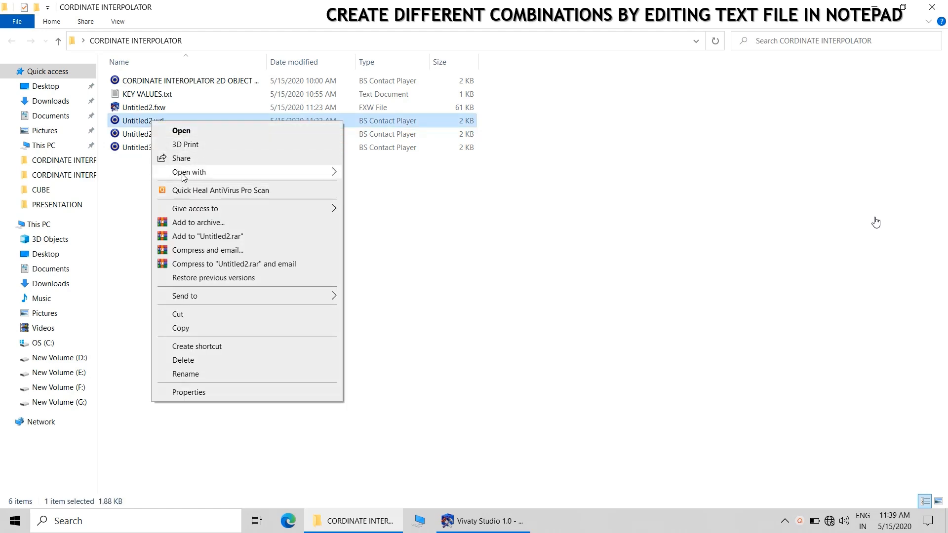
{"action": "mouse_move", "coordinate": [295, 174]}
{"action": "left_click", "coordinate": [392, 202]}
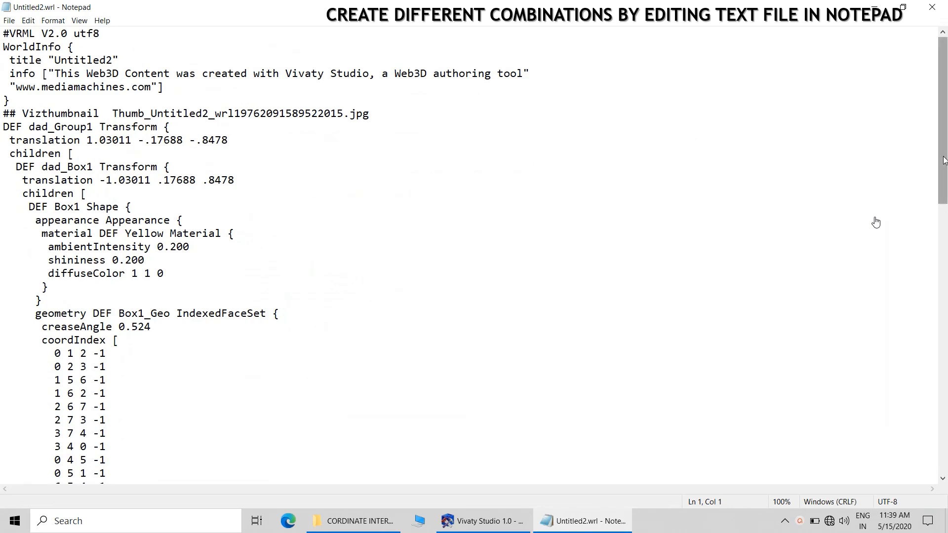
{"action": "left_click_drag", "start_coordinate": [944, 119], "coordinate": [944, 274]}
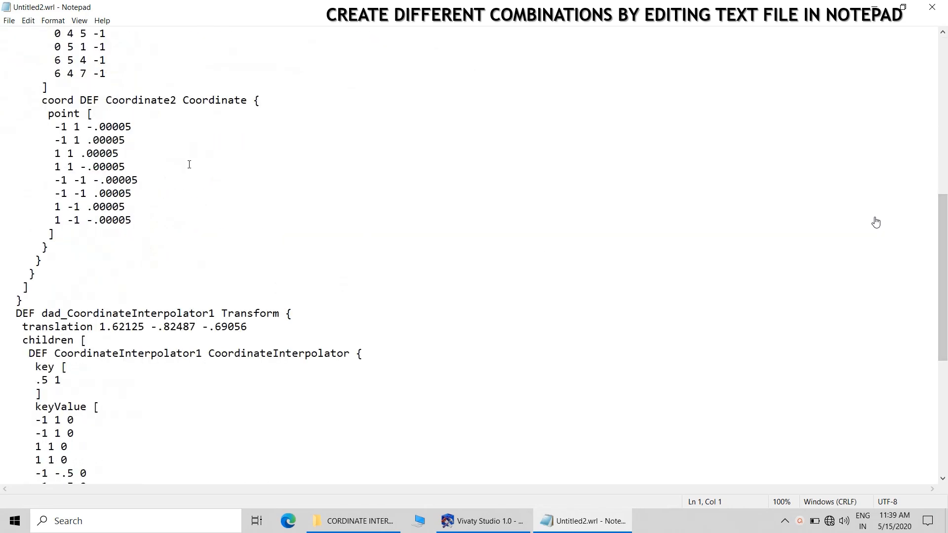
Shorten the z values of all eight Coordinate2 points in Untitled2.wrl to .0 or -.0, keeping each sign
{"action": "left_click_drag", "start_coordinate": [140, 128], "coordinate": [109, 127]}
{"action": "key", "text": "BackSpace"}
{"action": "left_click_drag", "start_coordinate": [102, 138], "coordinate": [130, 136]}
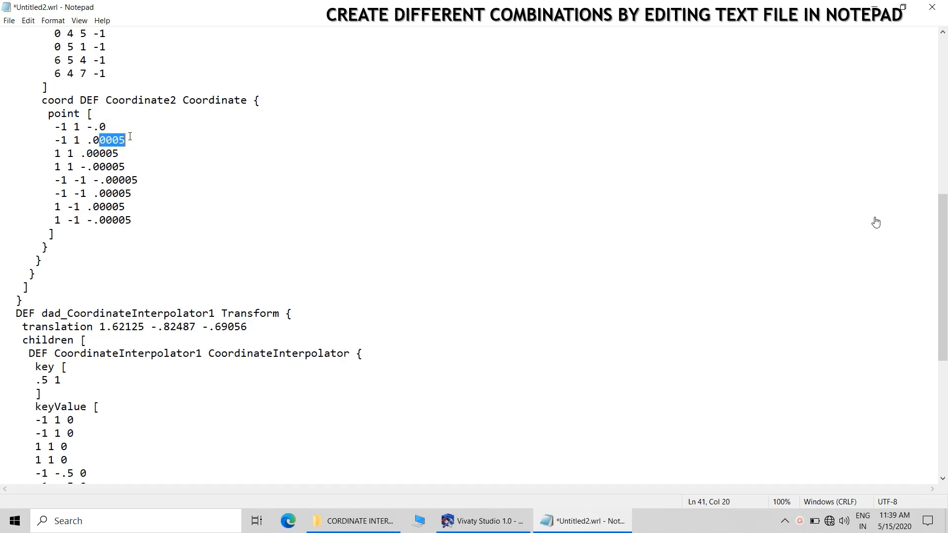
{"action": "key", "text": "BackSpace"}
{"action": "left_click_drag", "start_coordinate": [94, 152], "coordinate": [124, 151]}
{"action": "key", "text": "BackSpace"}
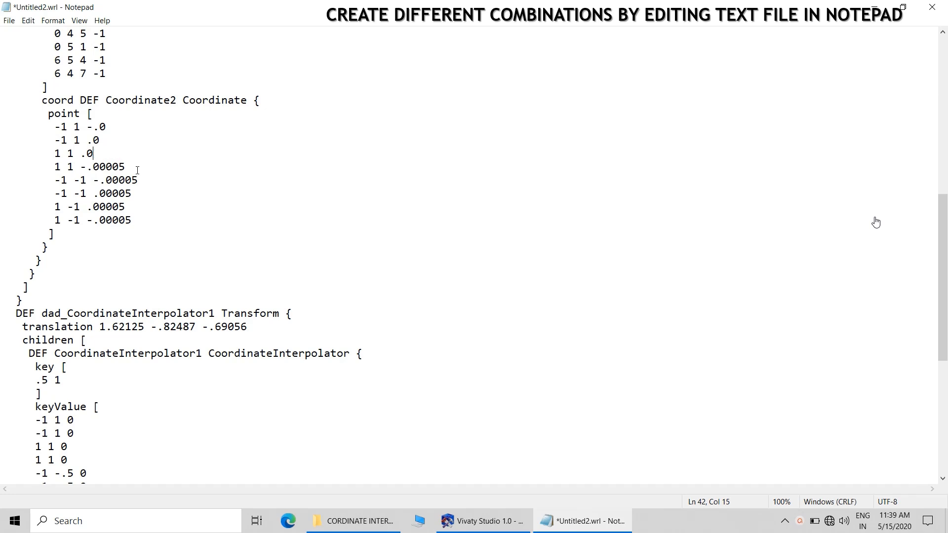
{"action": "left_click_drag", "start_coordinate": [101, 165], "coordinate": [143, 176]}
{"action": "key", "text": "BackSpace"}
{"action": "key", "text": "BackSpace"}
{"action": "left_click_drag", "start_coordinate": [107, 192], "coordinate": [130, 205]}
{"action": "key", "text": "BackSpace"}
{"action": "key", "text": "BackSpace"}
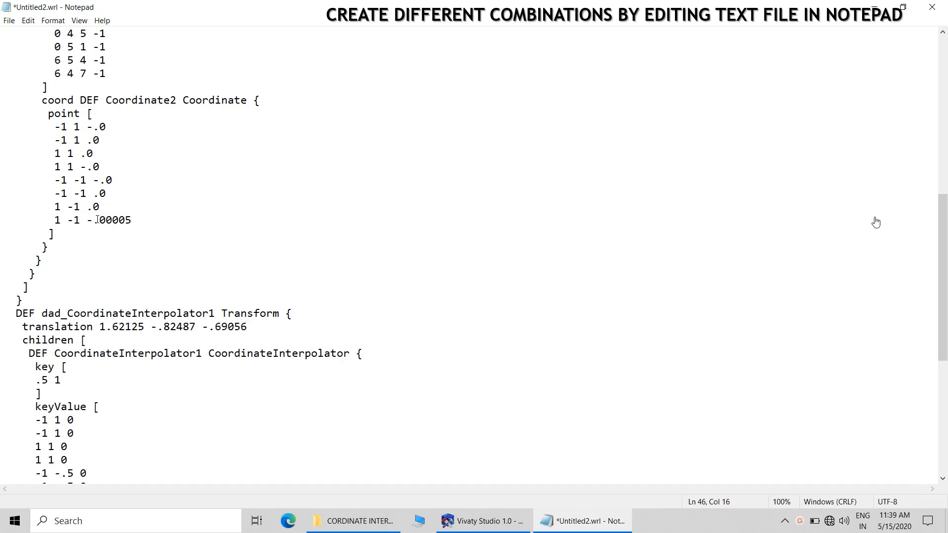
{"action": "left_click_drag", "start_coordinate": [105, 220], "coordinate": [132, 220]}
{"action": "key", "text": "BackSpace"}
Save the edited text as Untitled4.wrl in the same folder, close Notepad, and check the new file in BS Contact
{"action": "left_click", "coordinate": [9, 20]}
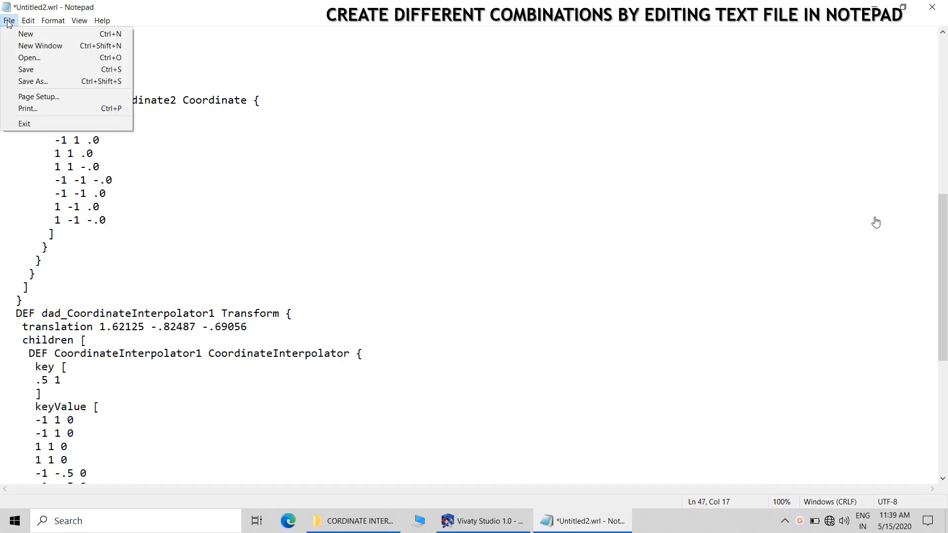
{"action": "left_click", "coordinate": [33, 81]}
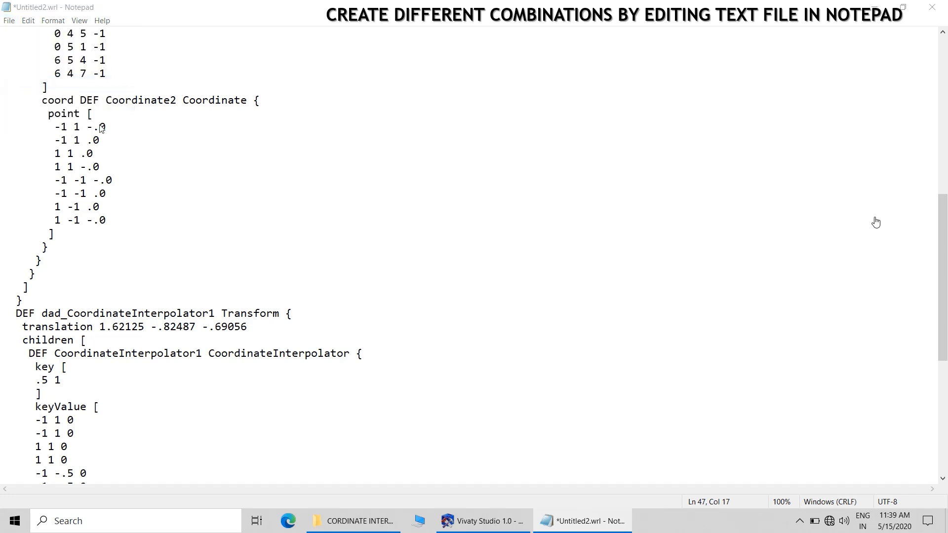
{"action": "left_click", "coordinate": [124, 257]}
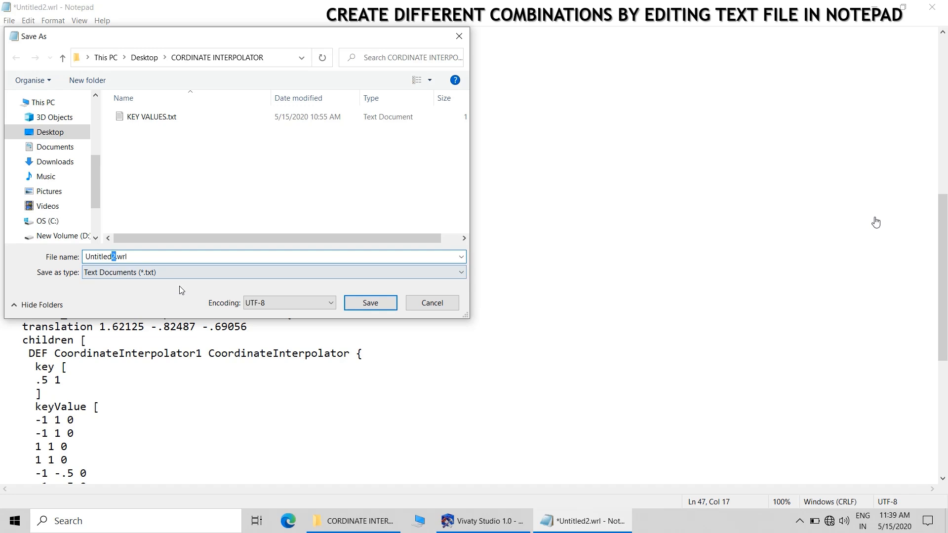
{"action": "type", "text": "4"}
{"action": "left_click", "coordinate": [365, 299]}
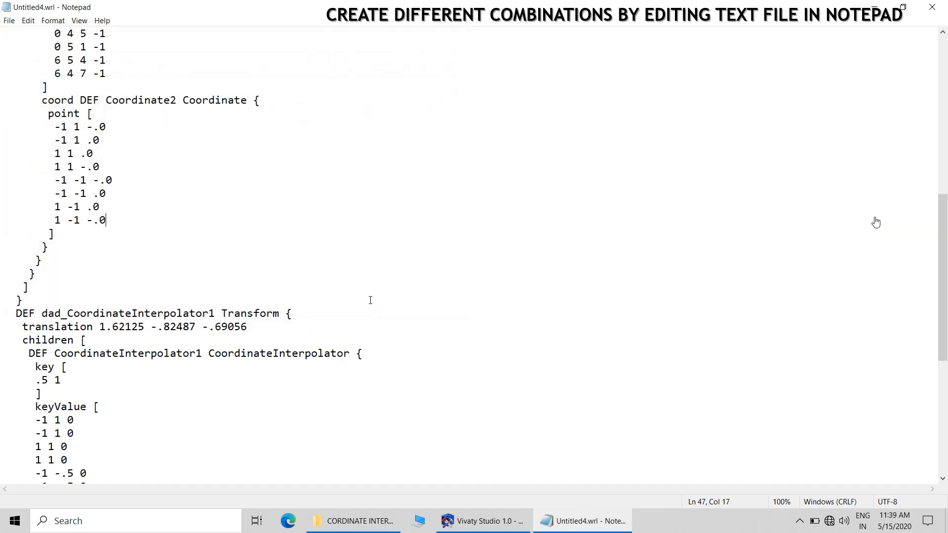
{"action": "left_click", "coordinate": [931, 6]}
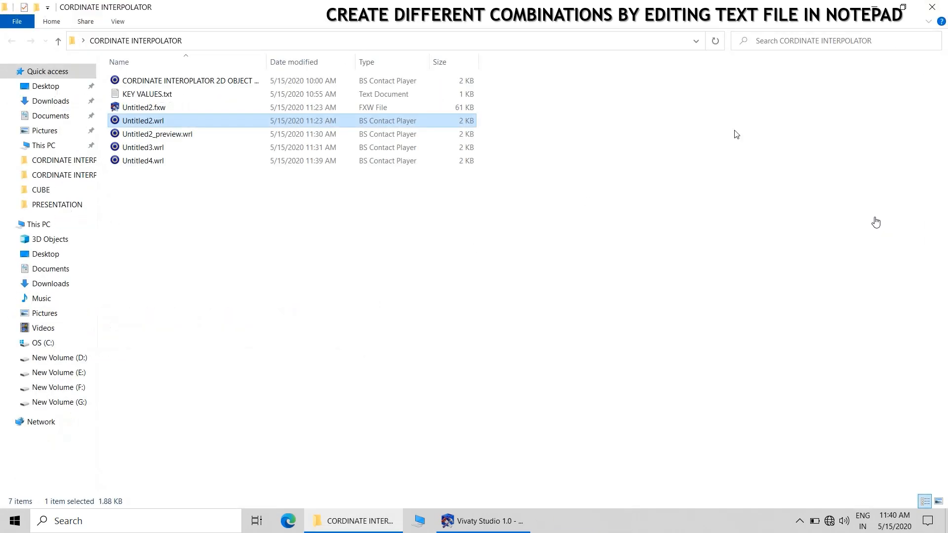
{"action": "double_click", "coordinate": [155, 160]}
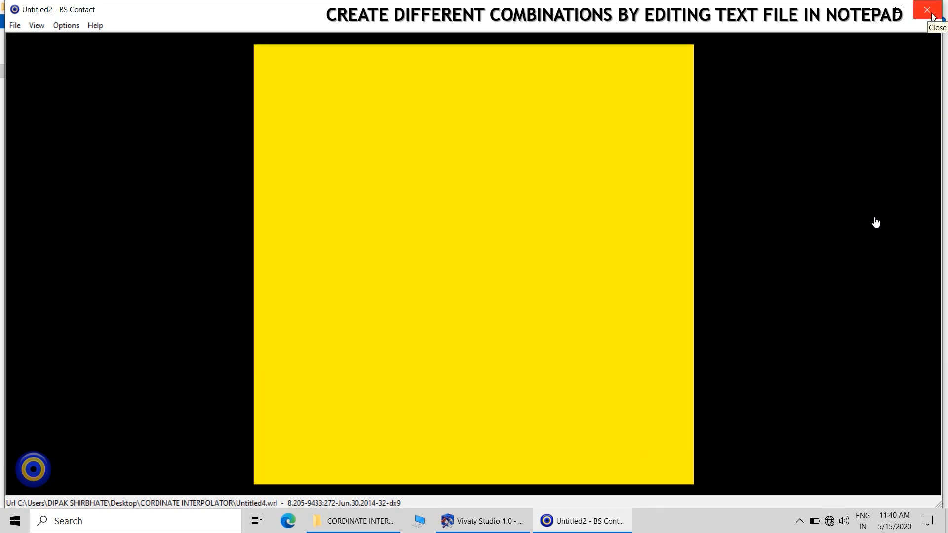
{"action": "left_click", "coordinate": [931, 13]}
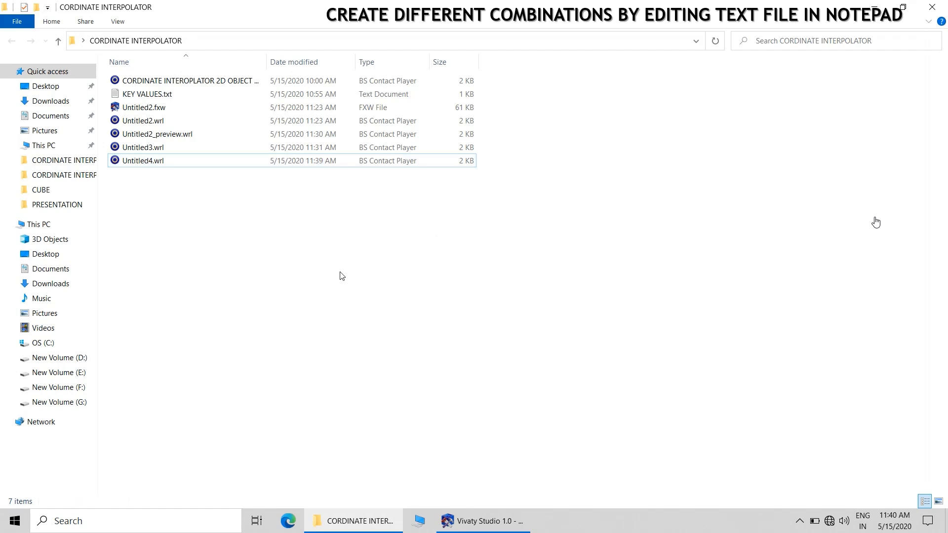
Open Untitled3.wrl in a maximised Notepad window and locate its Coordinate2 point list
{"action": "left_click", "coordinate": [149, 148]}
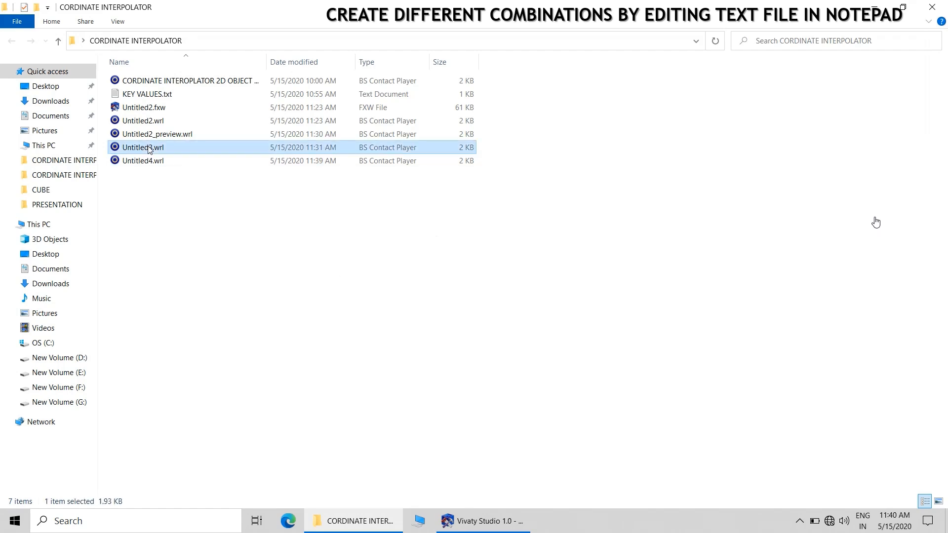
{"action": "right_click", "coordinate": [148, 148]}
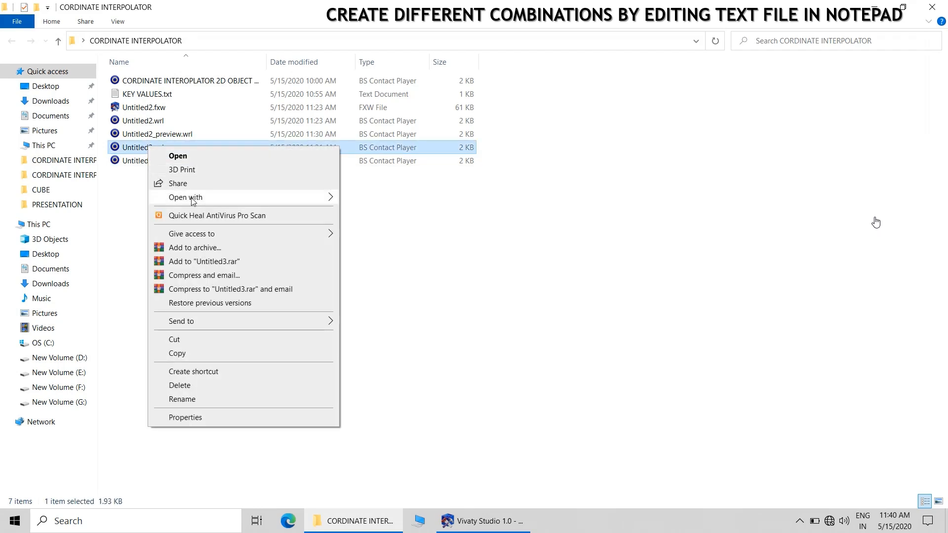
{"action": "mouse_move", "coordinate": [193, 199]}
{"action": "left_click", "coordinate": [391, 223]}
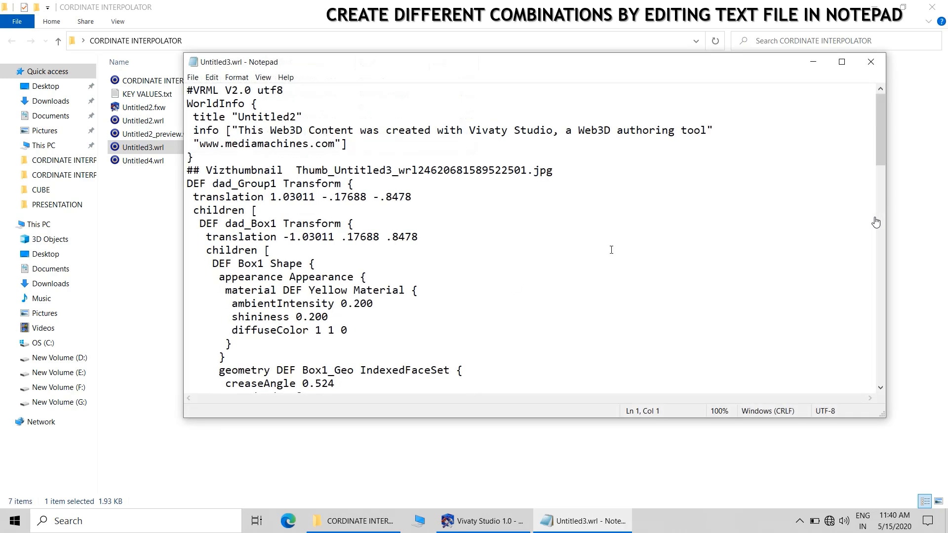
{"action": "left_click", "coordinate": [841, 62]}
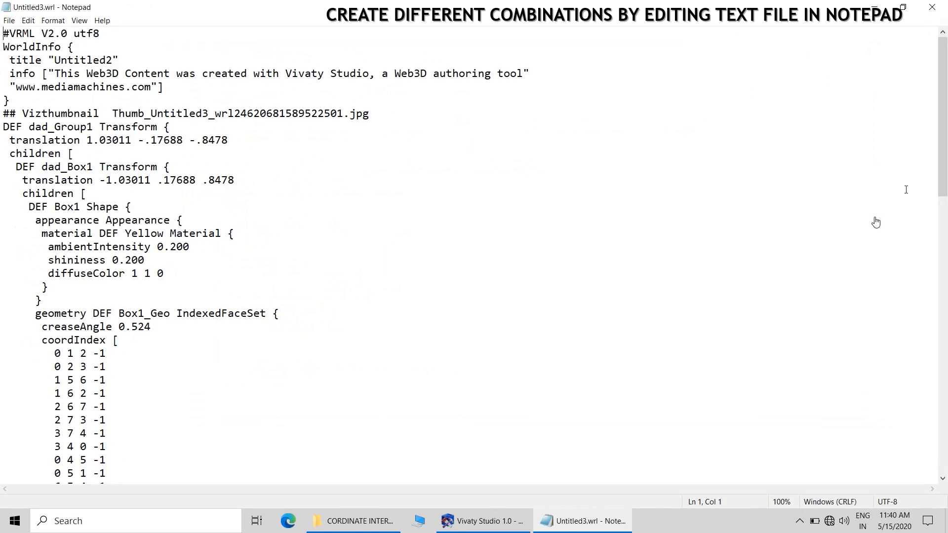
{"action": "left_click_drag", "start_coordinate": [940, 100], "coordinate": [947, 216]}
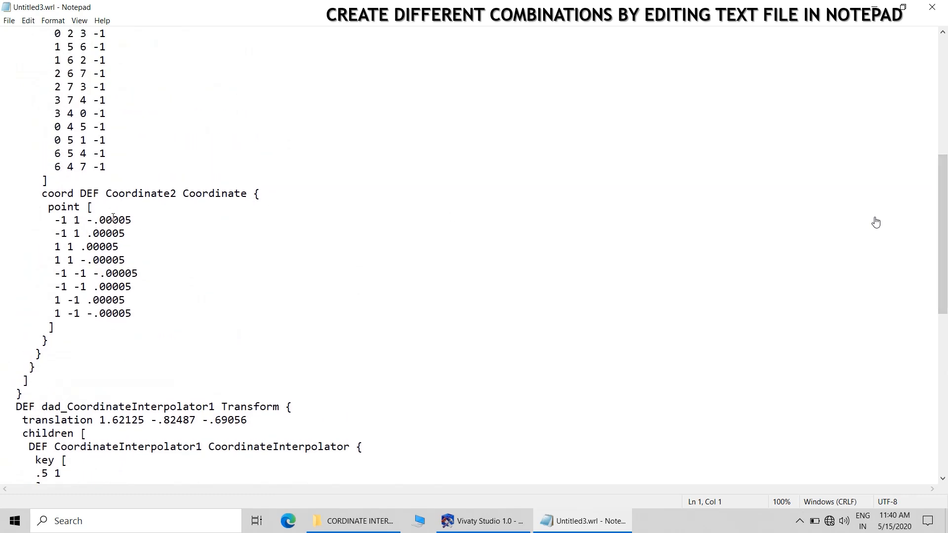
Trim the z values of the eight Coordinate2 points in Untitled3.wrl to .0 or -.0, keeping each sign
{"action": "left_click_drag", "start_coordinate": [108, 218], "coordinate": [147, 218]}
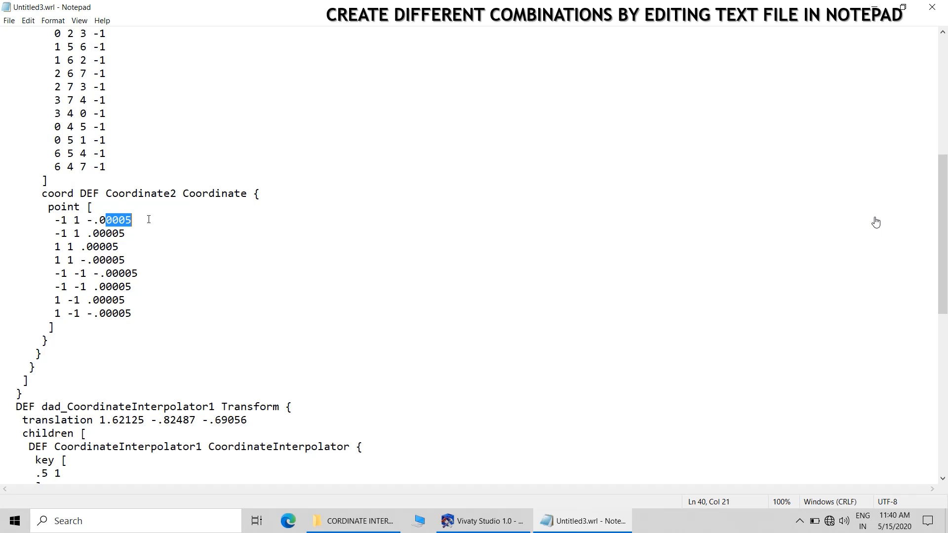
{"action": "key", "text": "BackSpace"}
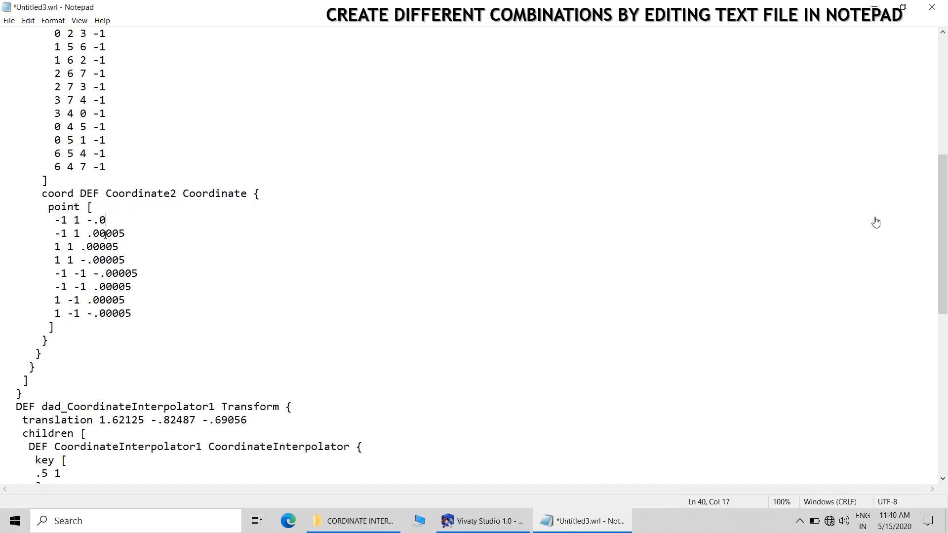
{"action": "left_click_drag", "start_coordinate": [100, 232], "coordinate": [153, 232]}
{"action": "key", "text": "BackSpace"}
{"action": "left_click_drag", "start_coordinate": [95, 246], "coordinate": [166, 269]}
{"action": "key", "text": "BackSpace"}
{"action": "key", "text": "BackSpace"}
{"action": "key", "text": "BackSpace"}
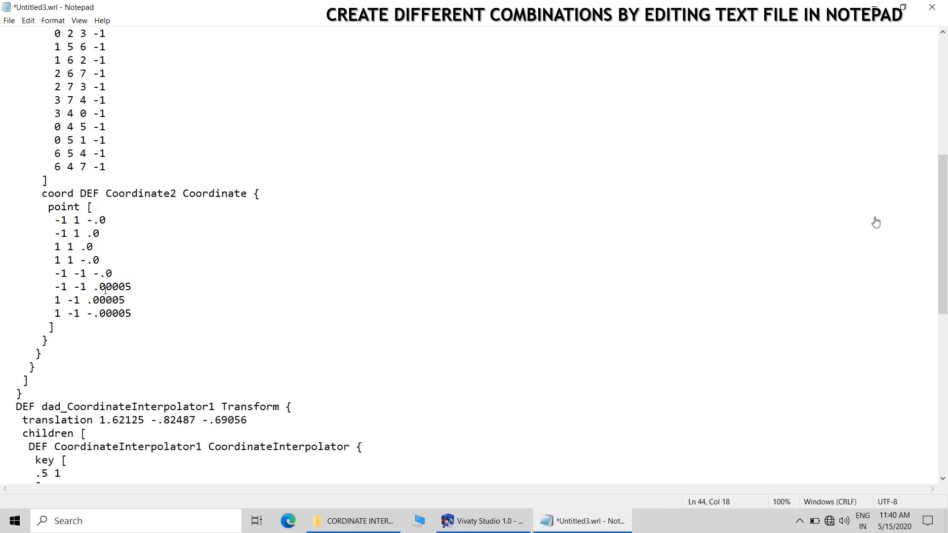
{"action": "left_click_drag", "start_coordinate": [105, 287], "coordinate": [163, 281]}
{"action": "key", "text": "BackSpace"}
{"action": "left_click_drag", "start_coordinate": [100, 300], "coordinate": [152, 311]}
{"action": "key", "text": "BackSpace"}
{"action": "key", "text": "BackSpace"}
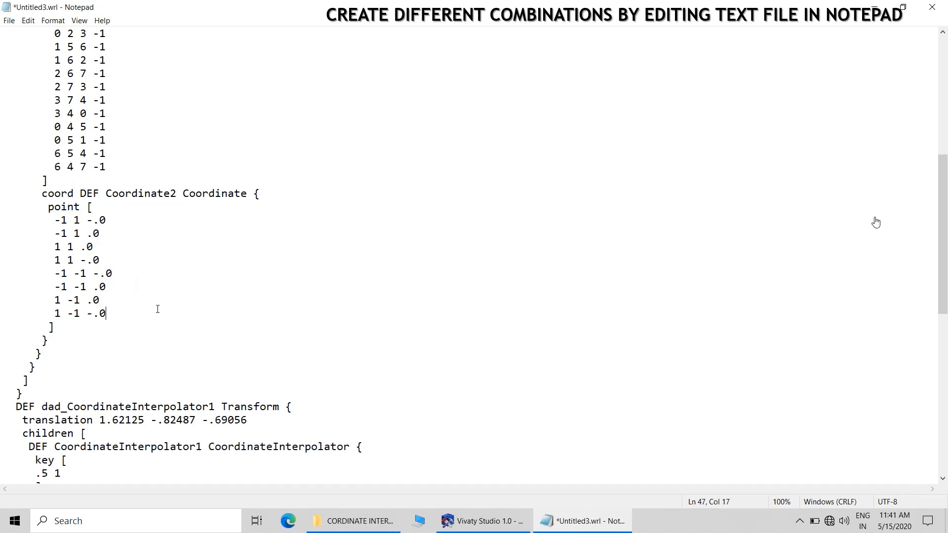
Save the changes to Untitled3.wrl under its existing name and close Notepad
{"action": "left_click", "coordinate": [9, 20]}
{"action": "left_click", "coordinate": [28, 69]}
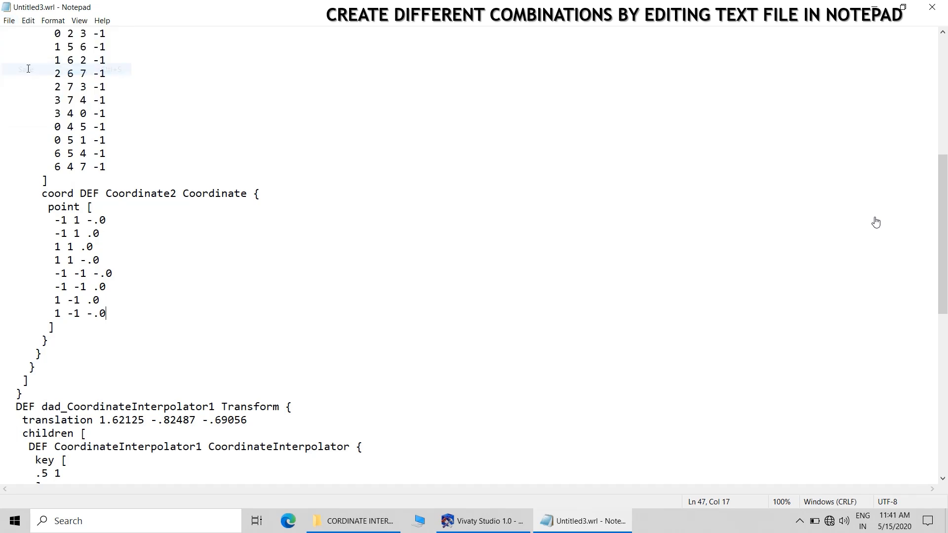
{"action": "left_click", "coordinate": [931, 6]}
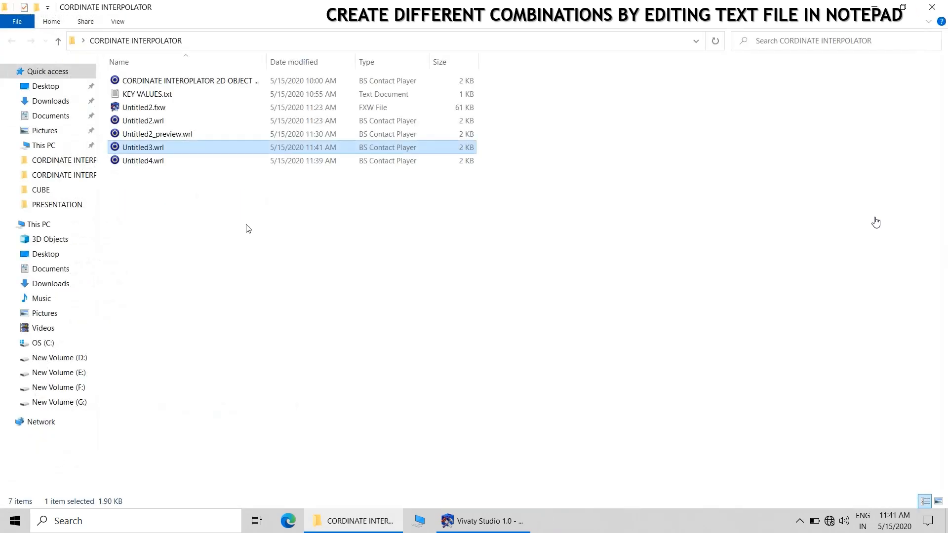
Play Untitled3.wrl in BS Contact to check its animation, and close the viewer
{"action": "double_click", "coordinate": [139, 152]}
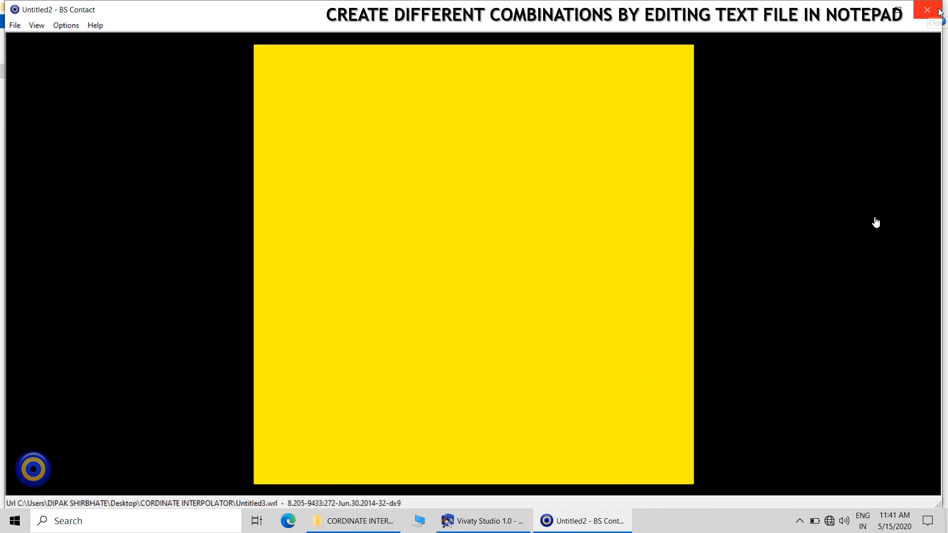
{"action": "left_click", "coordinate": [800, 521]}
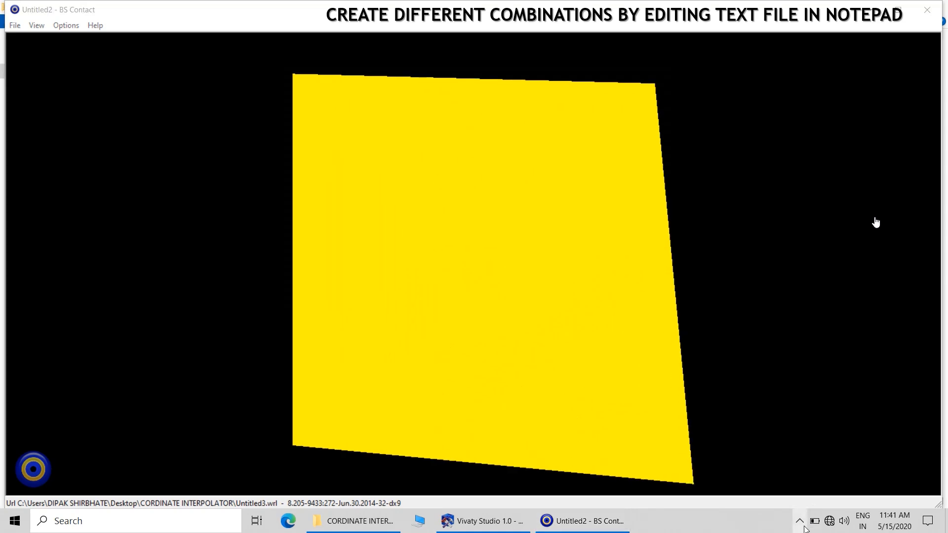
{"action": "left_click", "coordinate": [853, 6]}
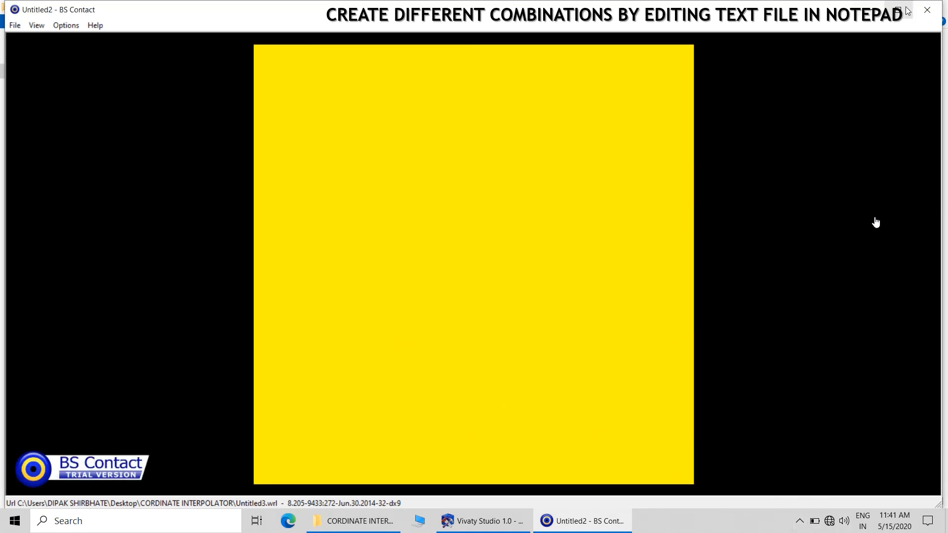
{"action": "left_click", "coordinate": [937, 15]}
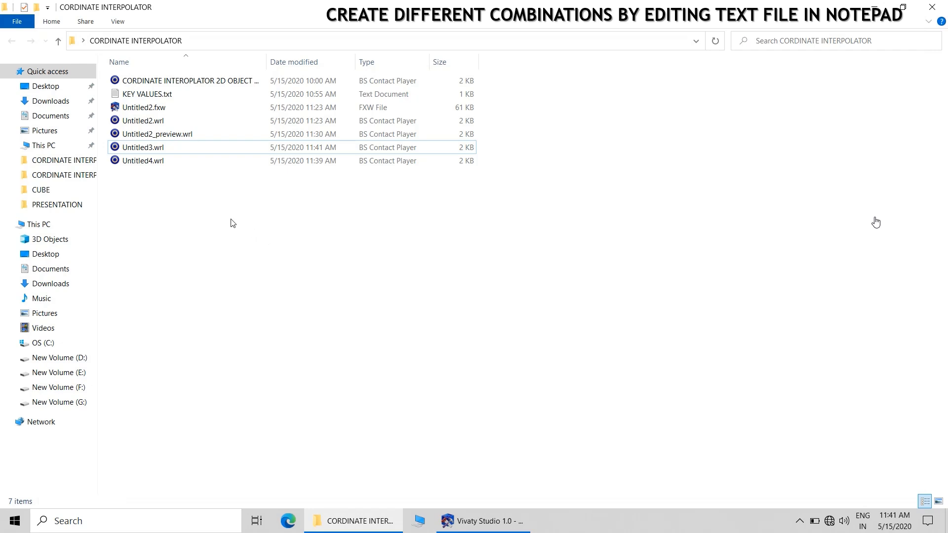
Open Untitled4.wrl in Notepad and locate the keyValue list of CoordinateInterpolator1
{"action": "left_click", "coordinate": [151, 149]}
{"action": "left_click", "coordinate": [152, 150]}
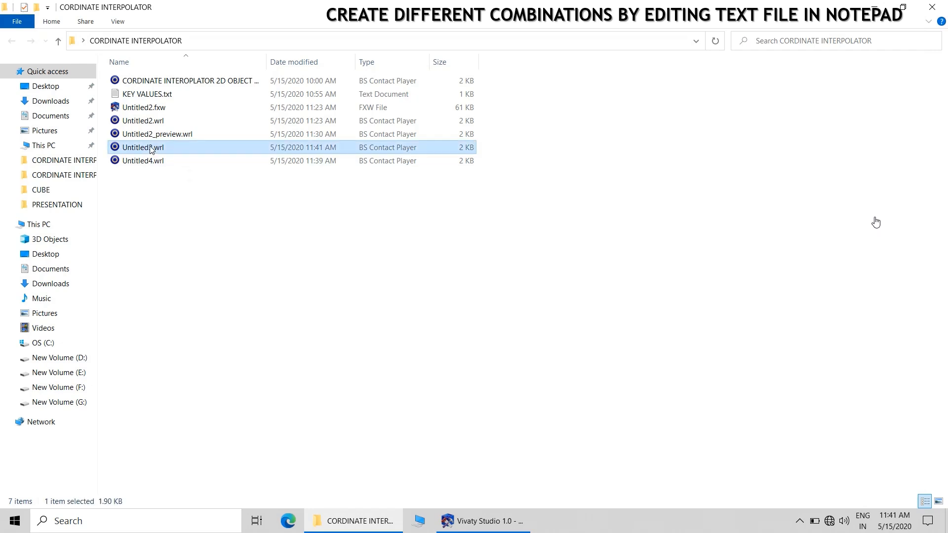
{"action": "right_click", "coordinate": [151, 162]}
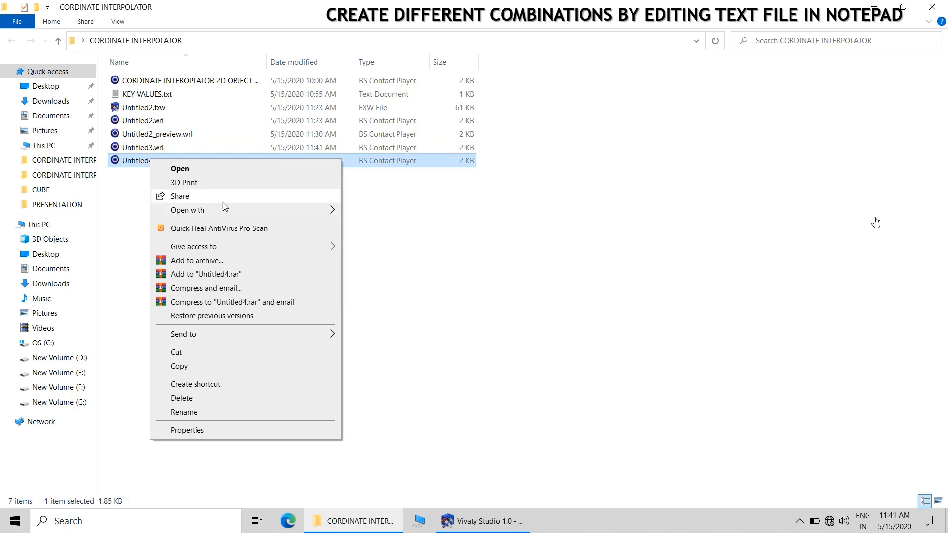
{"action": "mouse_move", "coordinate": [212, 209]}
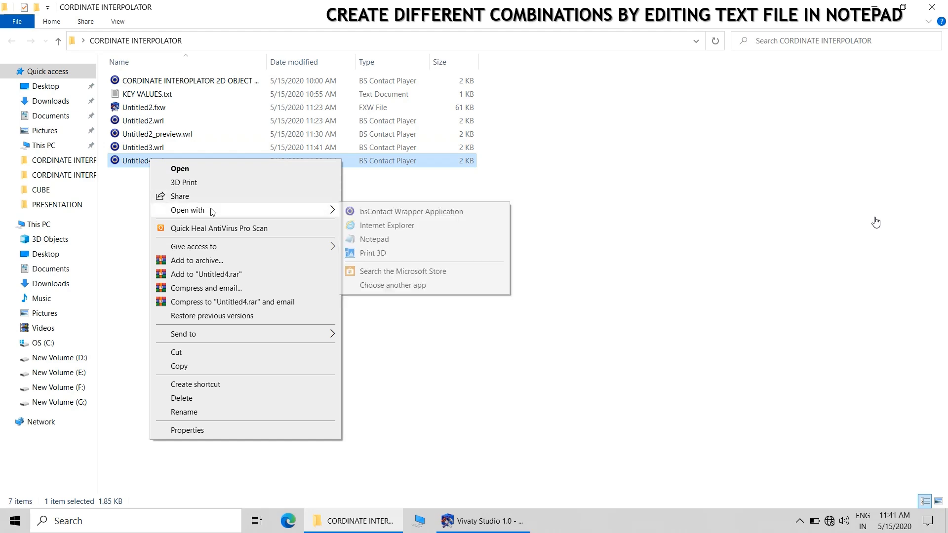
{"action": "left_click", "coordinate": [374, 240]}
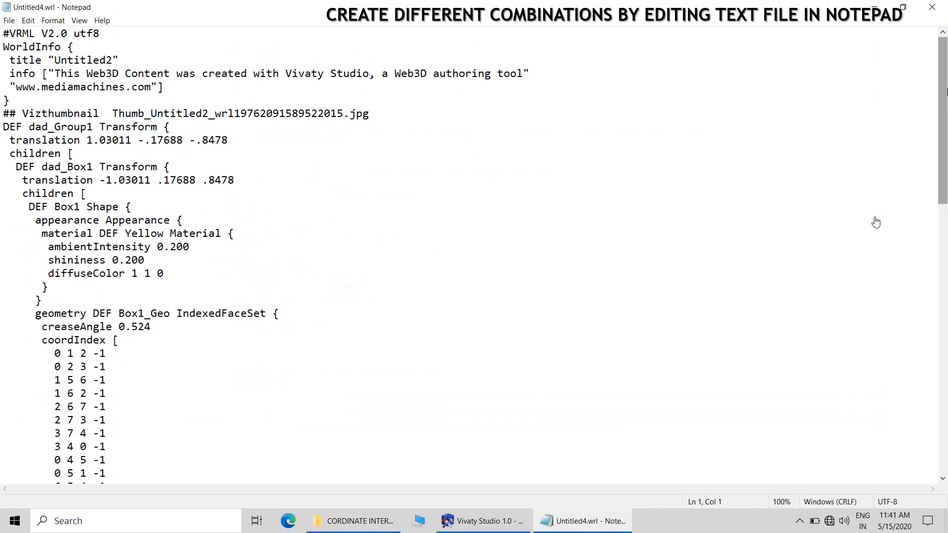
{"action": "left_click_drag", "start_coordinate": [946, 91], "coordinate": [946, 321]}
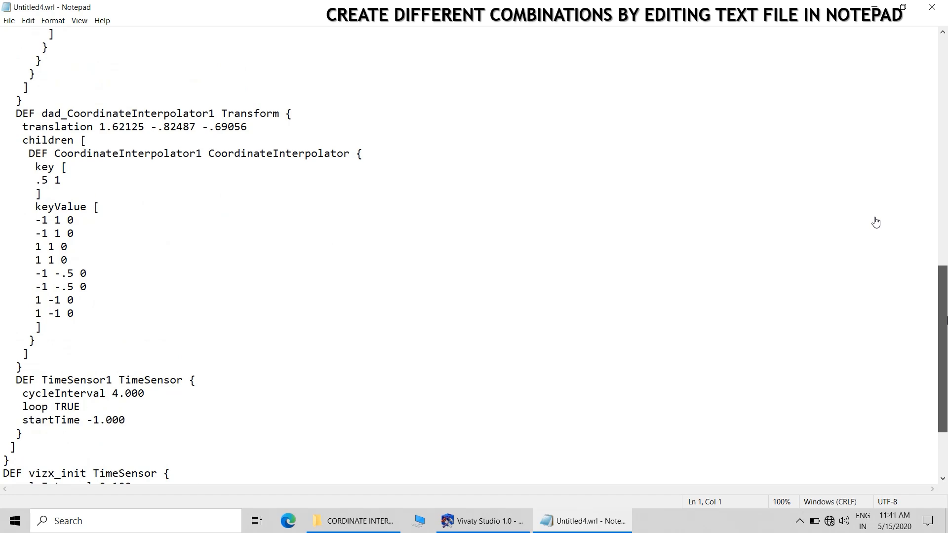
{"action": "left_click_drag", "start_coordinate": [947, 321], "coordinate": [947, 320]}
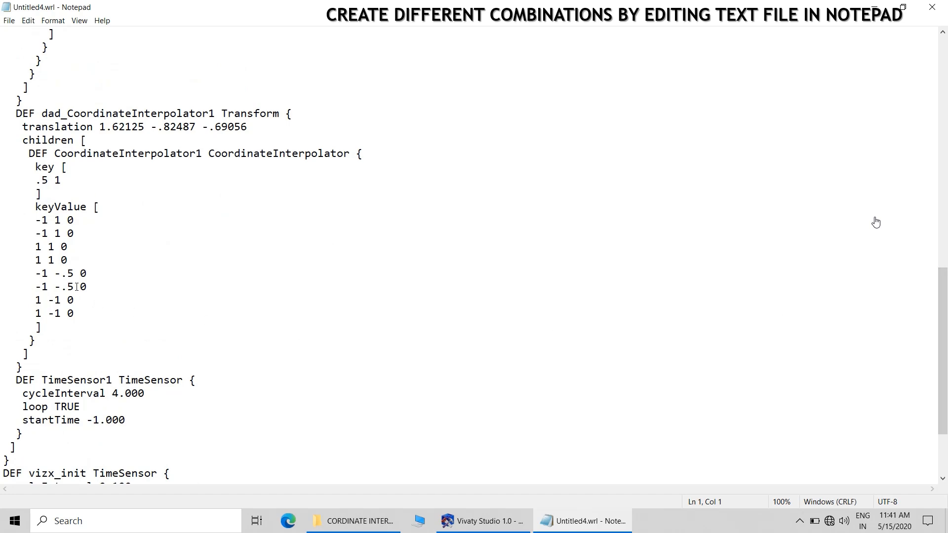
In the keyValue list, set the y values to .5 for the second point, -.1 for the fifth and sixth, and -.5 for the seventh
{"action": "left_click_drag", "start_coordinate": [76, 287], "coordinate": [68, 286]}
{"action": "type", "text": "1"}
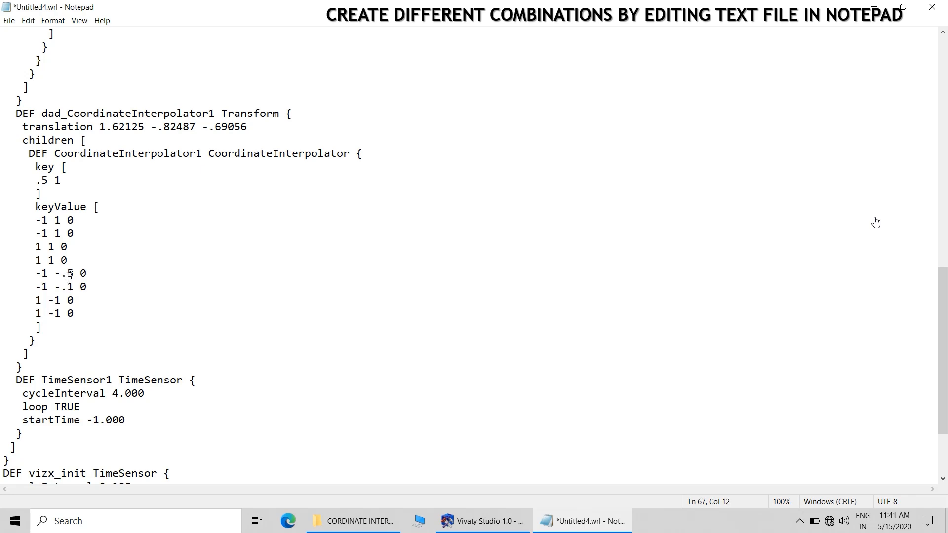
{"action": "key", "text": "Up"}
{"action": "key", "text": "shift+Left"}
{"action": "type", "text": "1"}
{"action": "double_click", "coordinate": [58, 300]}
{"action": "type", "text": ".5"}
{"action": "double_click", "coordinate": [58, 234]}
{"action": "type", "text": ".5"}
Save the edited text as a new file named Untitled5.wrl in the CORDINATE INTERPOLATOR folder
{"action": "left_click", "coordinate": [9, 20]}
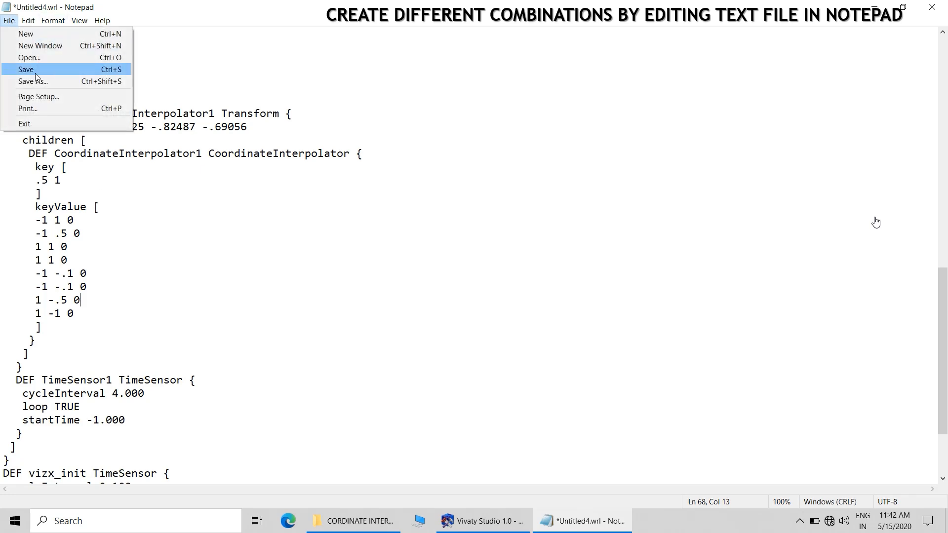
{"action": "left_click", "coordinate": [35, 82]}
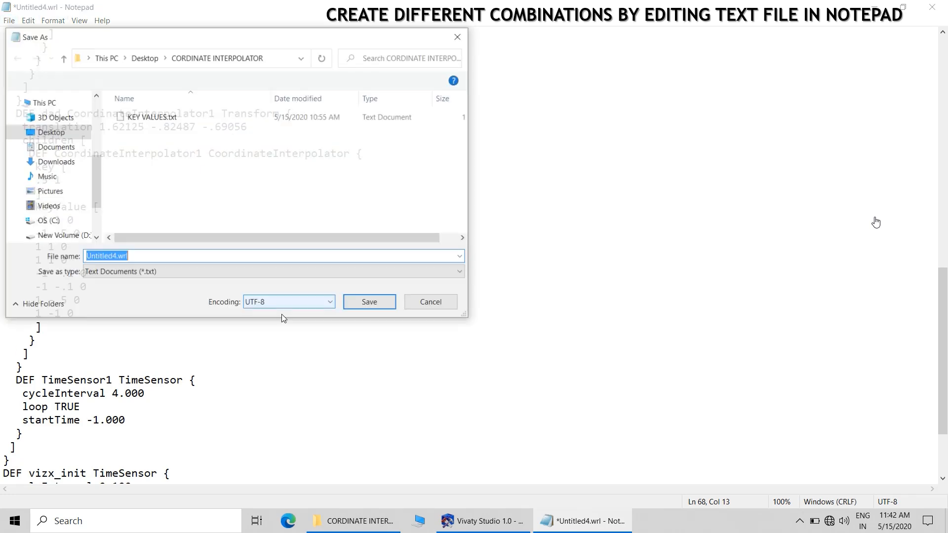
{"action": "left_click", "coordinate": [117, 257]}
{"action": "key", "text": "BackSpace"}
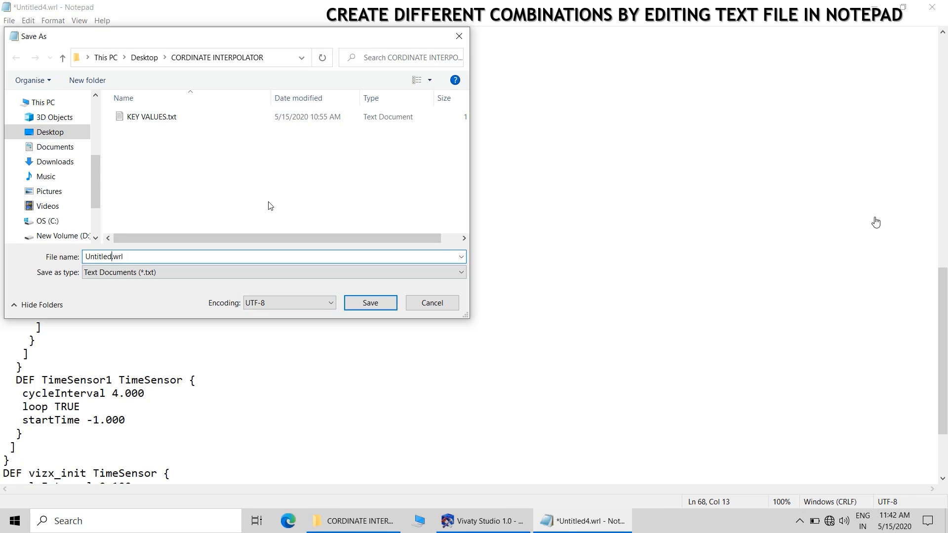
{"action": "type", "text": "5"}
{"action": "left_click", "coordinate": [374, 306]}
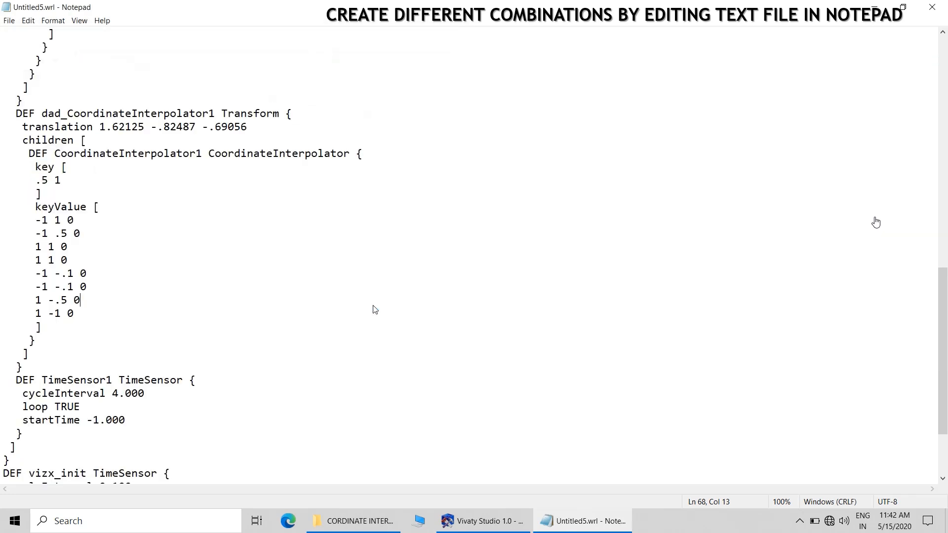
Play Untitled5.wrl in BS Contact to check its animation, and close the viewer
{"action": "left_click", "coordinate": [353, 520]}
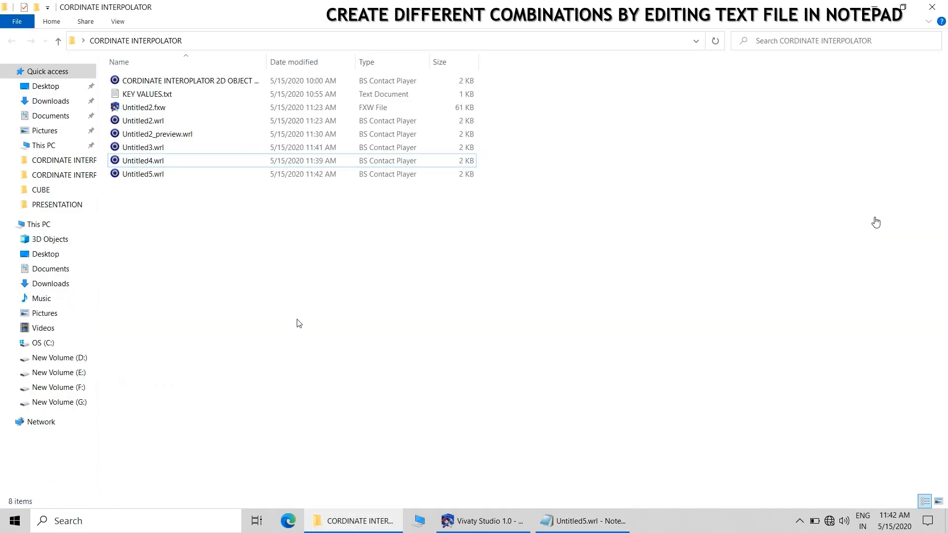
{"action": "double_click", "coordinate": [140, 174]}
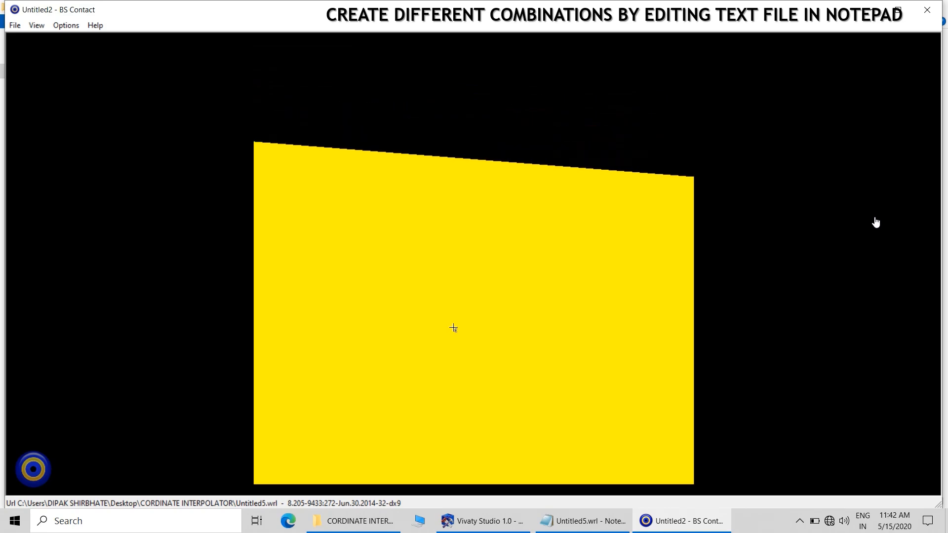
{"action": "left_click", "coordinate": [927, 9]}
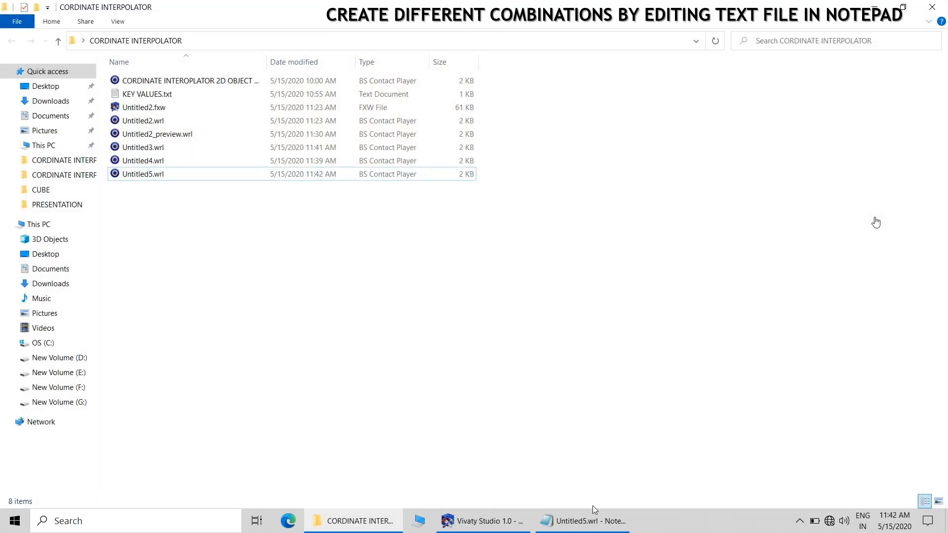
Back in the Untitled5.wrl Notepad window, set the keyValue y values to -.5 for the sixth point and .5 for the third
{"action": "left_click", "coordinate": [585, 521]}
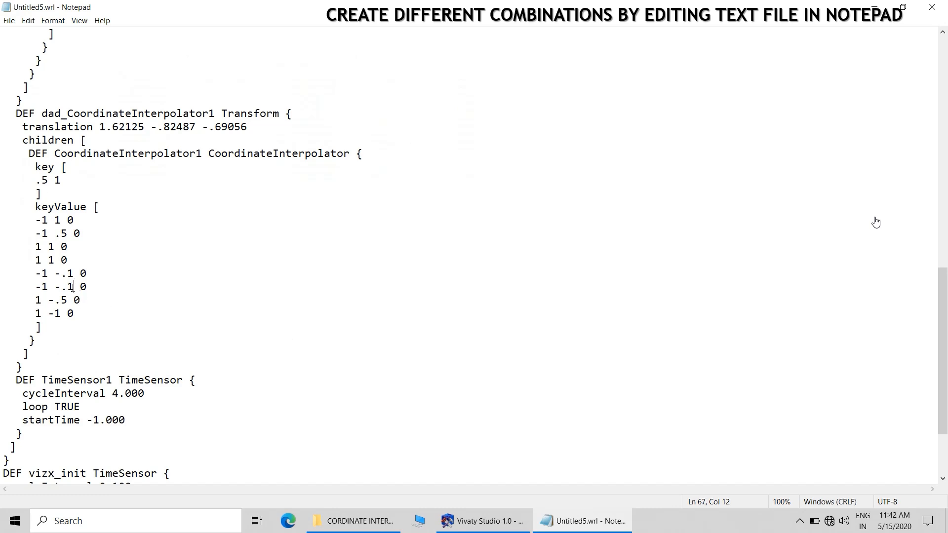
{"action": "left_click_drag", "start_coordinate": [73, 287], "coordinate": [67, 287]}
{"action": "type", "text": ".5"}
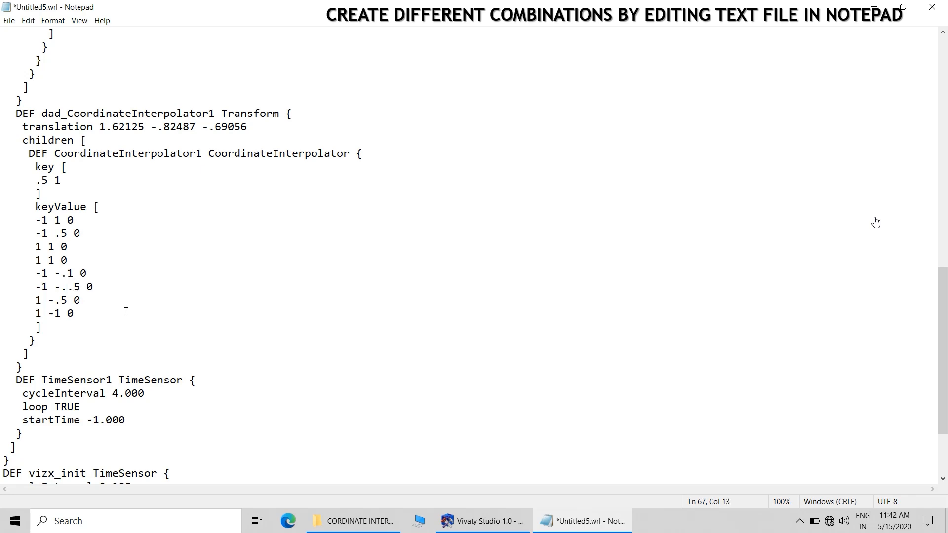
{"action": "key", "text": "BackSpace"}
{"action": "key", "text": "BackSpace"}
{"action": "type", "text": "5"}
{"action": "double_click", "coordinate": [51, 247]}
{"action": "type", "text": ".5"}
{"action": "left_click", "coordinate": [192, 325]}
Save the edited text as a new file named Untitled6.wrl in the same folder
{"action": "left_click", "coordinate": [9, 21]}
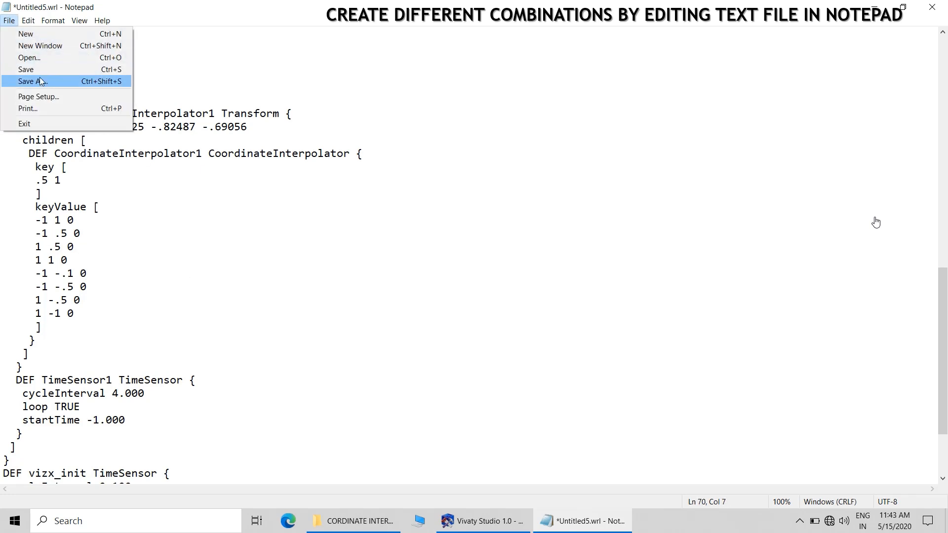
{"action": "left_click", "coordinate": [32, 81]}
{"action": "left_click_drag", "start_coordinate": [110, 256], "coordinate": [115, 257]}
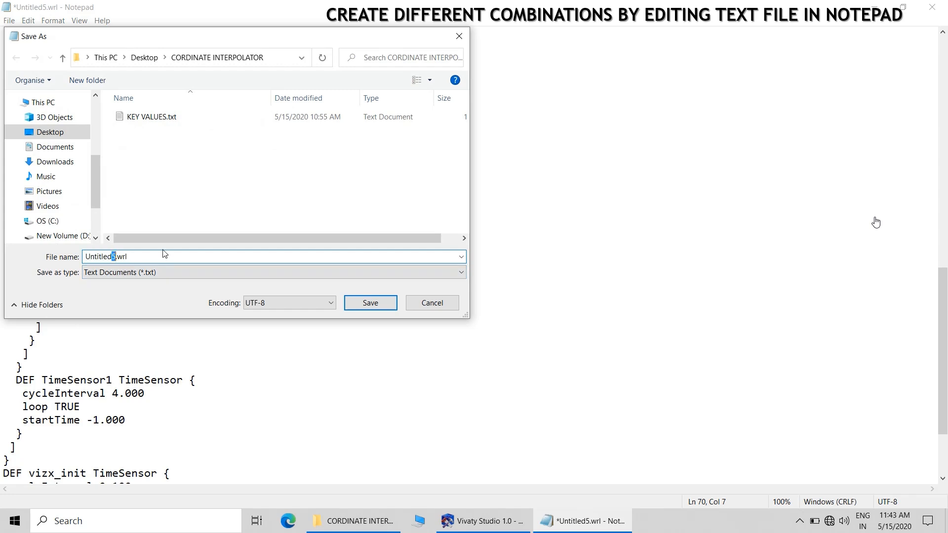
{"action": "type", "text": "6"}
{"action": "left_click", "coordinate": [370, 303]}
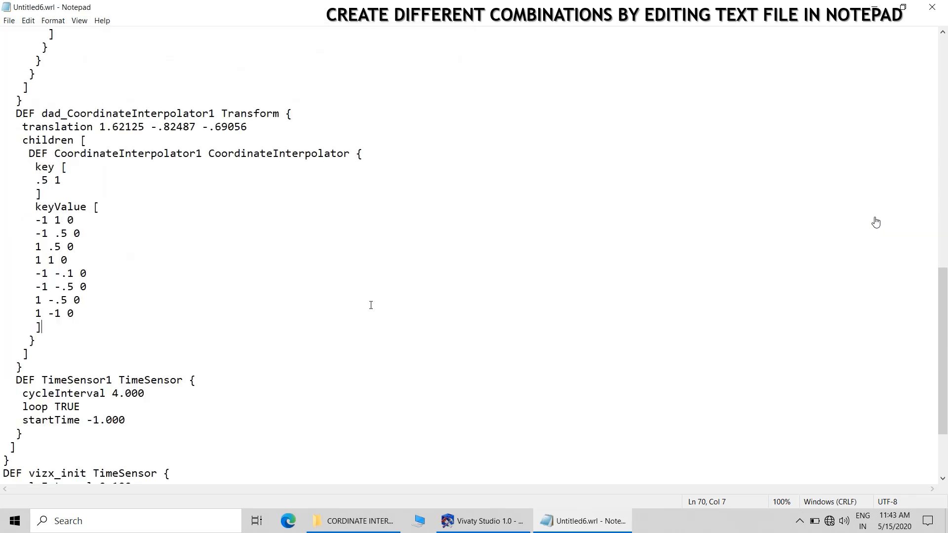
Minimise Notepad, play Untitled6.wrl in BS Contact to check its animation, and close the viewer
{"action": "left_click", "coordinate": [874, 7]}
{"action": "double_click", "coordinate": [130, 189]}
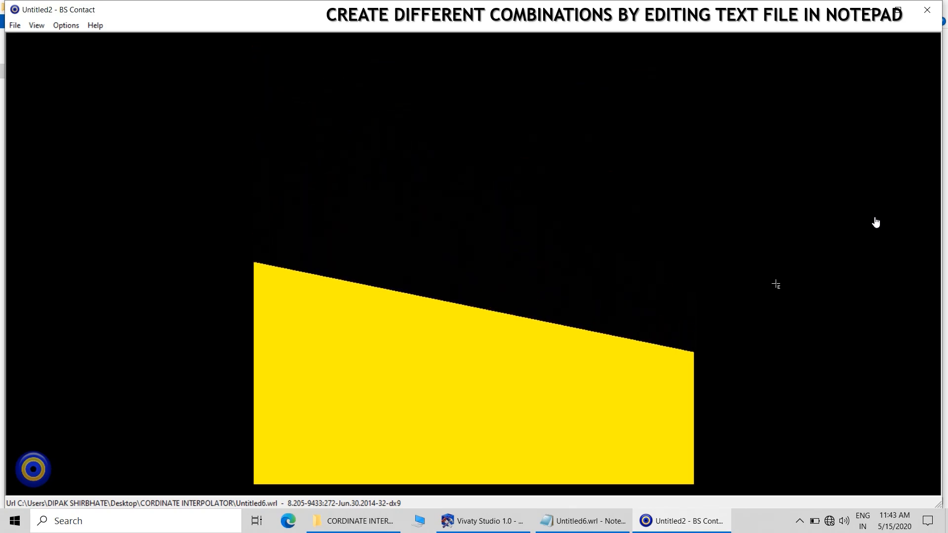
{"action": "left_click", "coordinate": [930, 12]}
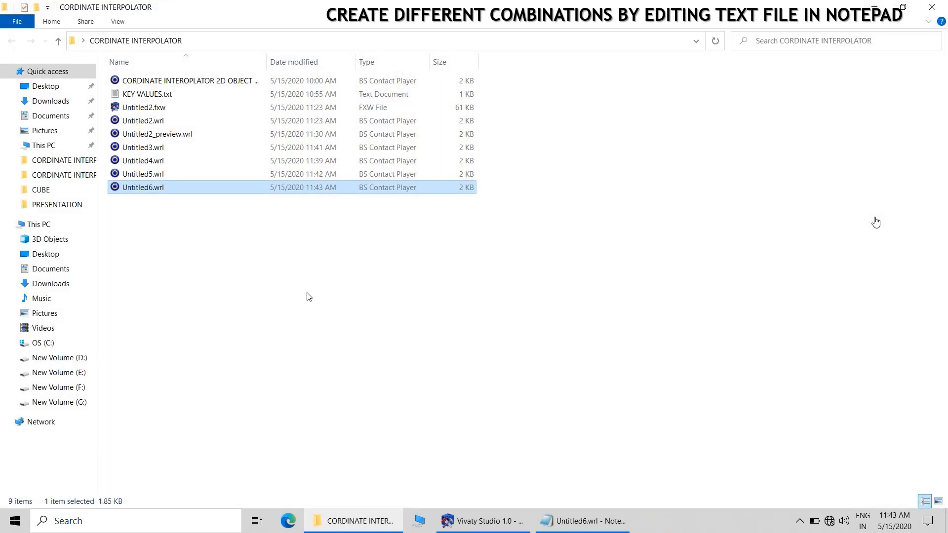
Open Untitled6.wrl in a new maximised Notepad window and locate its keyValue list
{"action": "left_click", "coordinate": [136, 192]}
{"action": "right_click", "coordinate": [136, 192]}
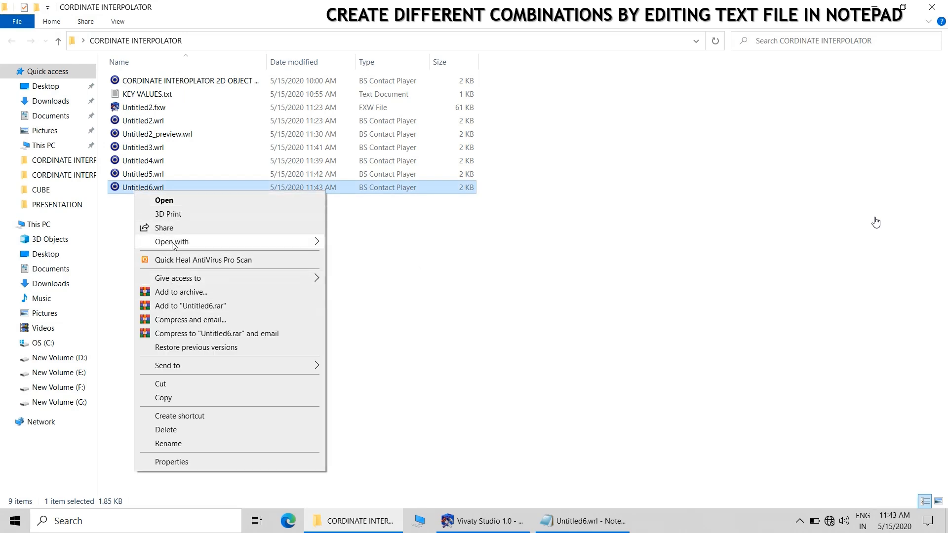
{"action": "mouse_move", "coordinate": [173, 245]}
{"action": "left_click", "coordinate": [367, 277]}
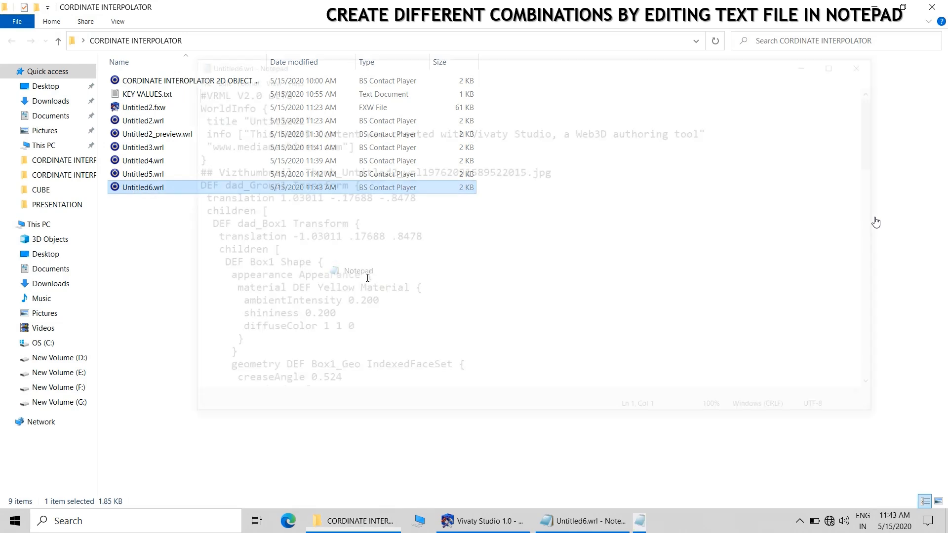
{"action": "left_click", "coordinate": [844, 65]}
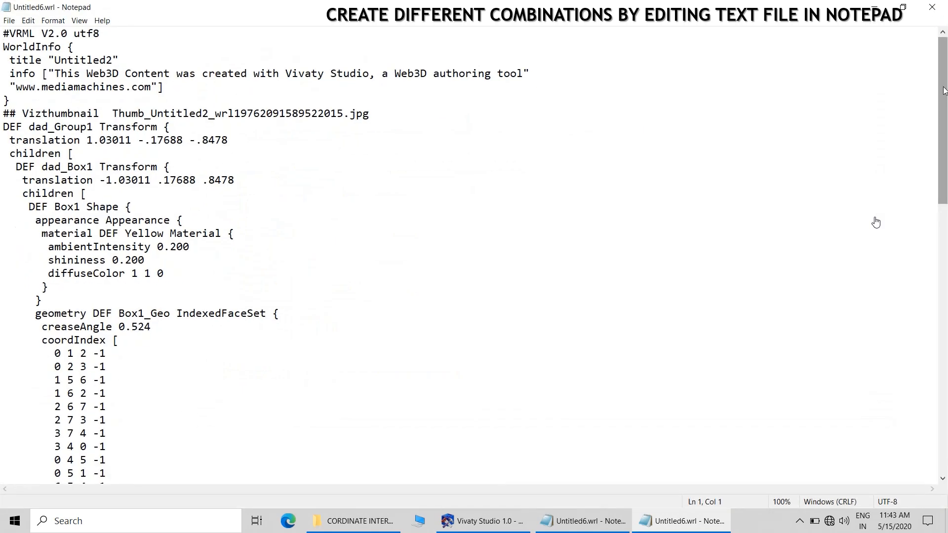
{"action": "left_click_drag", "start_coordinate": [943, 91], "coordinate": [943, 330]}
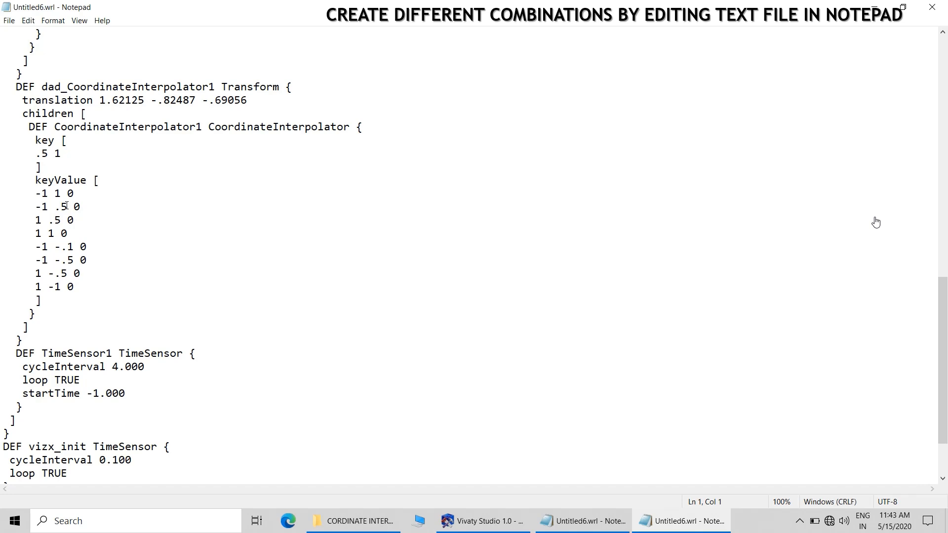
Set the keyValue y values to .1 for the second and third points and -.1 for the sixth and seventh
{"action": "left_click_drag", "start_coordinate": [67, 207], "coordinate": [61, 206]}
{"action": "type", "text": "1"}
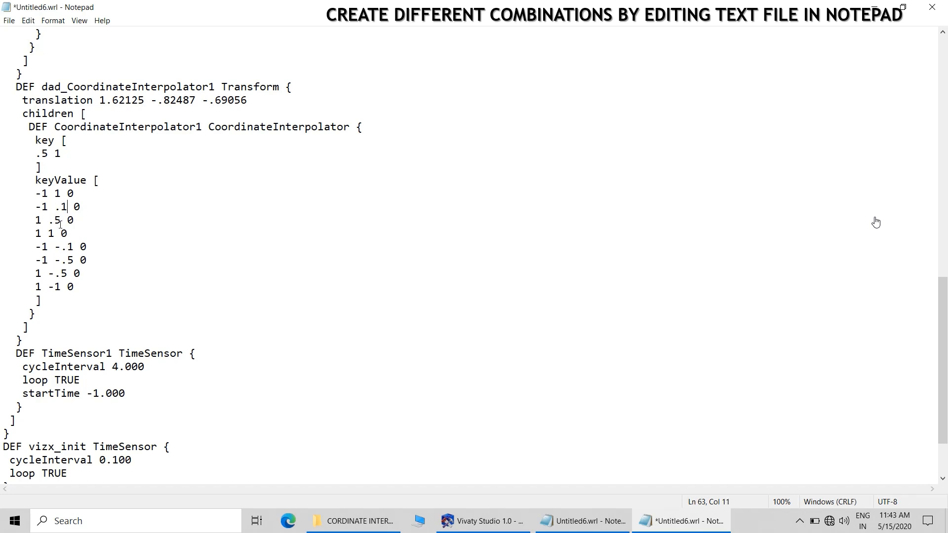
{"action": "left_click_drag", "start_coordinate": [60, 220], "coordinate": [54, 220]}
{"action": "type", "text": "1"}
{"action": "left_click_drag", "start_coordinate": [69, 271], "coordinate": [61, 273]}
{"action": "type", "text": "1"}
{"action": "left_click", "coordinate": [74, 260]}
{"action": "left_click_drag", "start_coordinate": [73, 260], "coordinate": [67, 260]}
{"action": "type", "text": "1"}
{"action": "left_click_drag", "start_coordinate": [73, 247], "coordinate": [67, 246]}
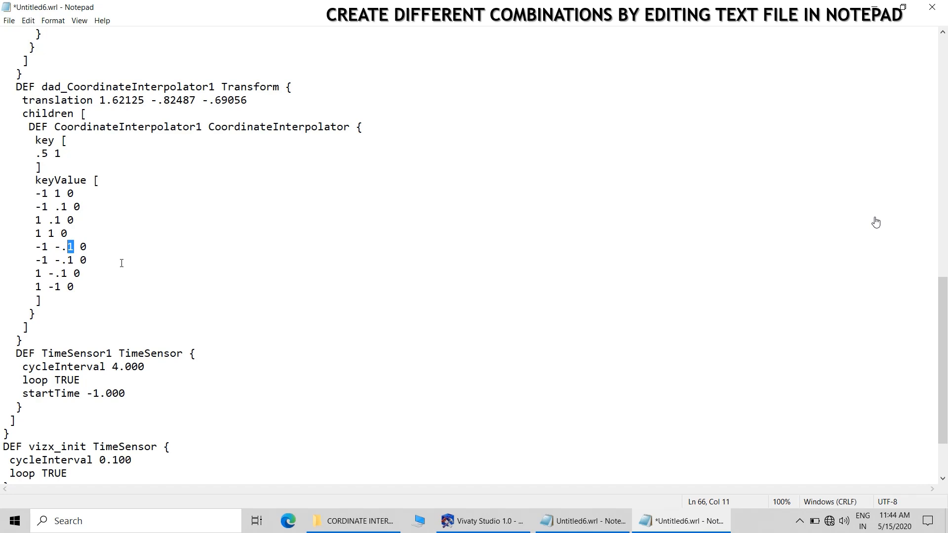
Set the keyValue y values of the fifth and sixth points to -.0.5
{"action": "type", "text": "0.5"}
{"action": "left_click_drag", "start_coordinate": [67, 260], "coordinate": [73, 260]}
{"action": "type", "text": "0.5"}
{"action": "left_click", "coordinate": [148, 311]}
Save the edited text as a new file named Untitled7.wrl in the CORDINATE INTERPOLATOR folder
{"action": "left_click", "coordinate": [9, 20]}
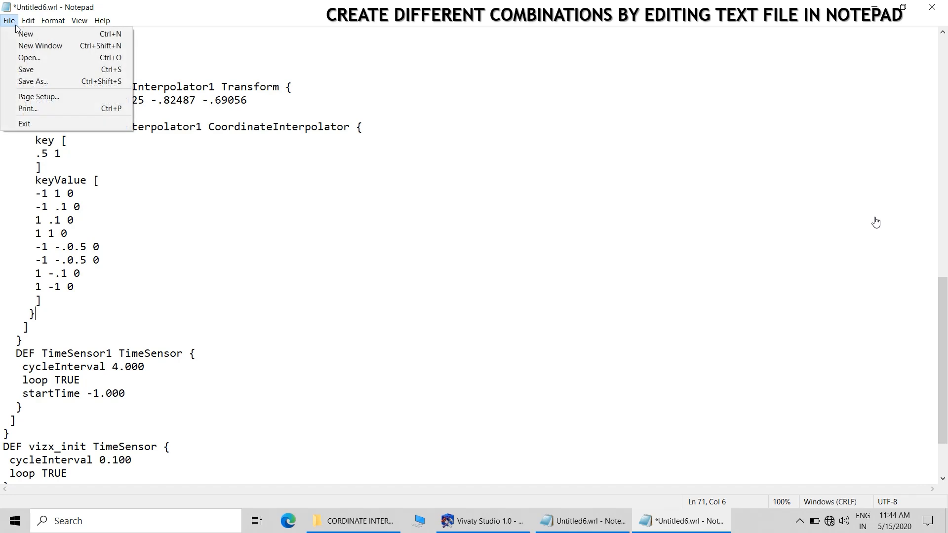
{"action": "left_click", "coordinate": [35, 81]}
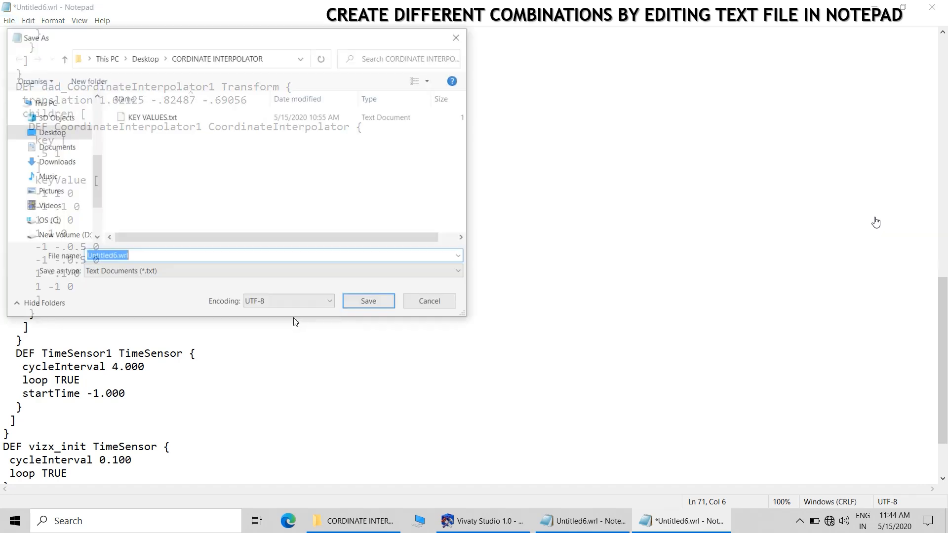
{"action": "left_click", "coordinate": [151, 261]}
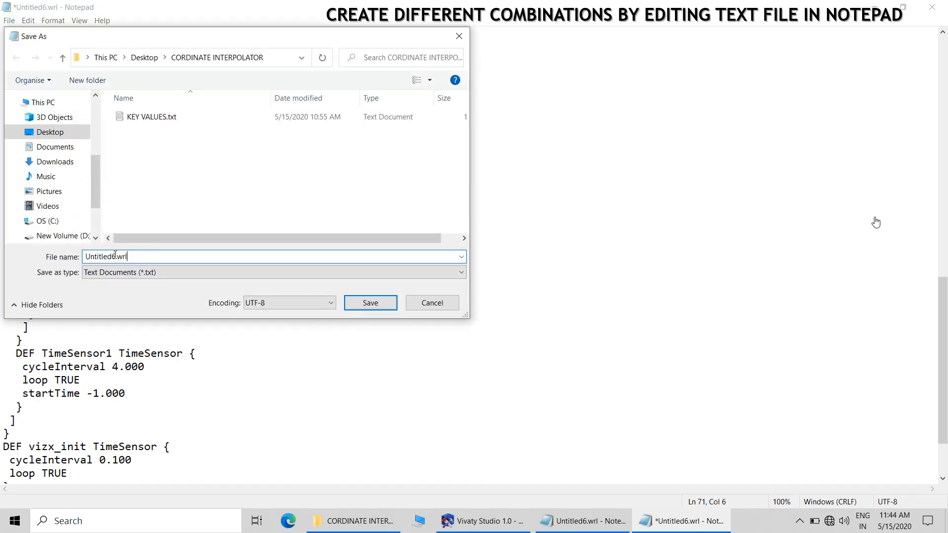
{"action": "key", "text": "BackSpace"}
{"action": "type", "text": "7"}
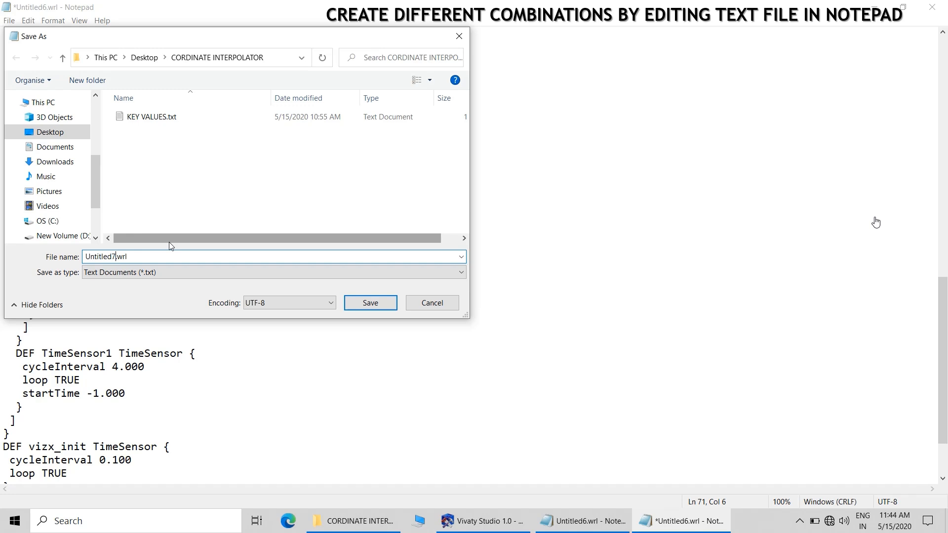
{"action": "left_click", "coordinate": [359, 303]}
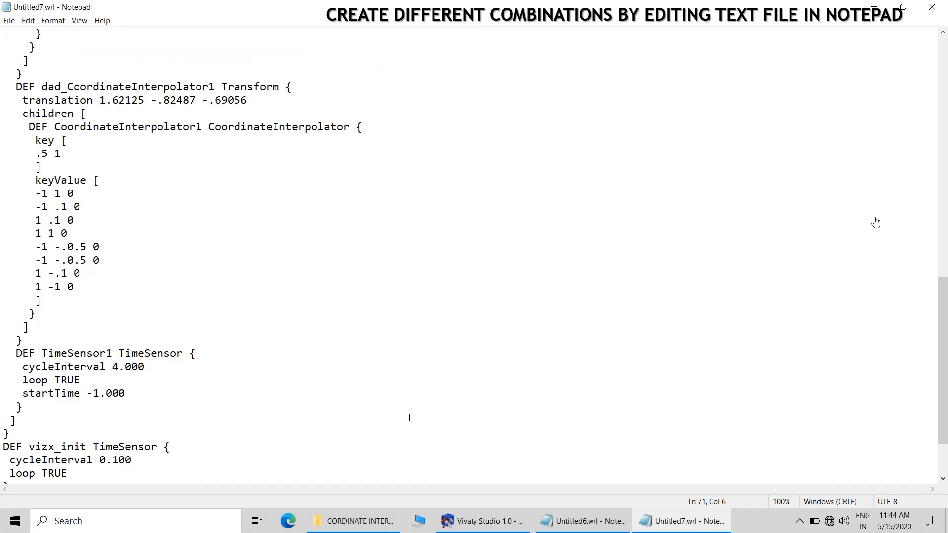
Minimise Notepad, open Untitled7.wrl in BS Contact, fit the complete model in view, and close the viewer
{"action": "left_click", "coordinate": [873, 7]}
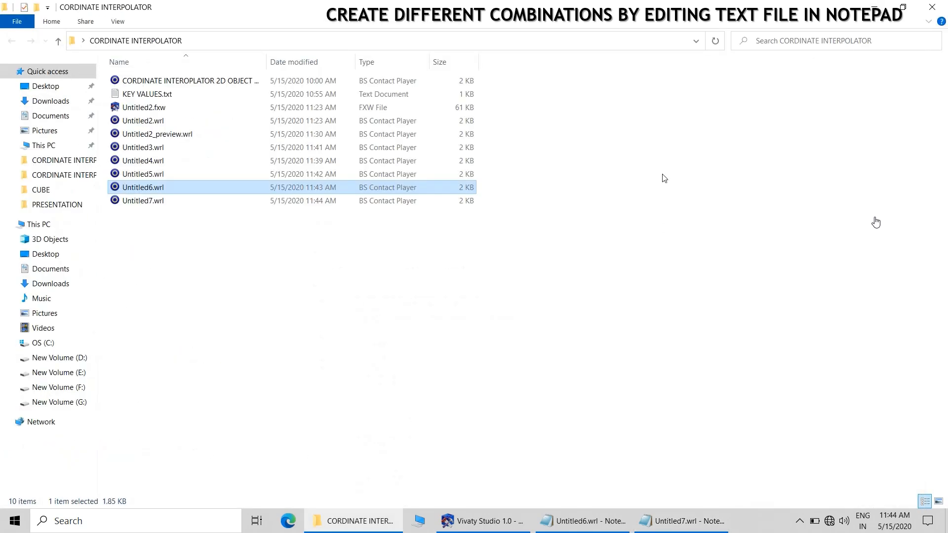
{"action": "double_click", "coordinate": [144, 201]}
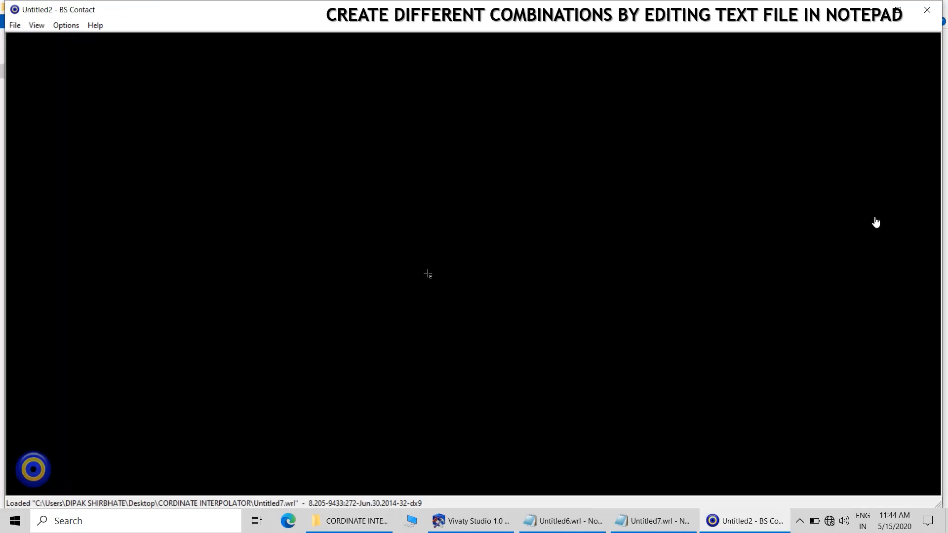
{"action": "right_click", "coordinate": [471, 216]}
{"action": "mouse_move", "coordinate": [500, 254]}
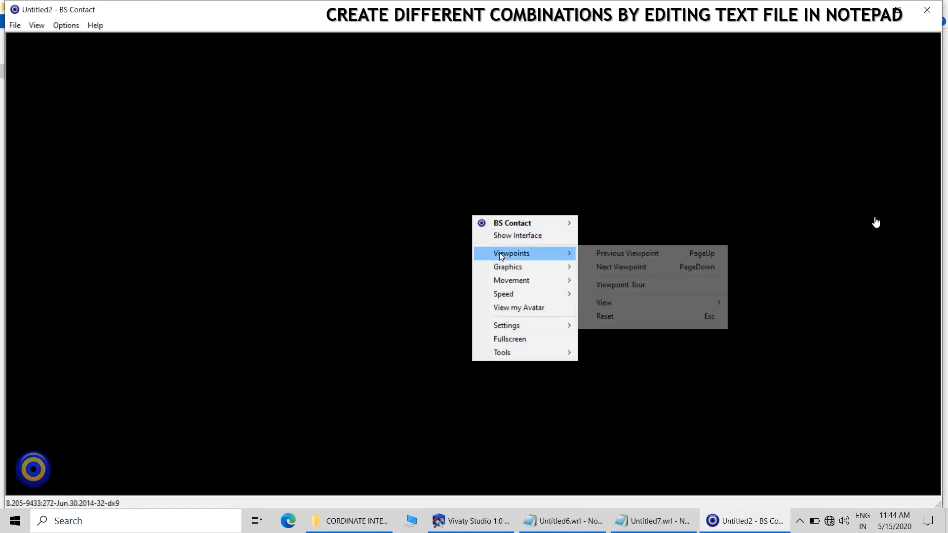
{"action": "mouse_move", "coordinate": [632, 302]}
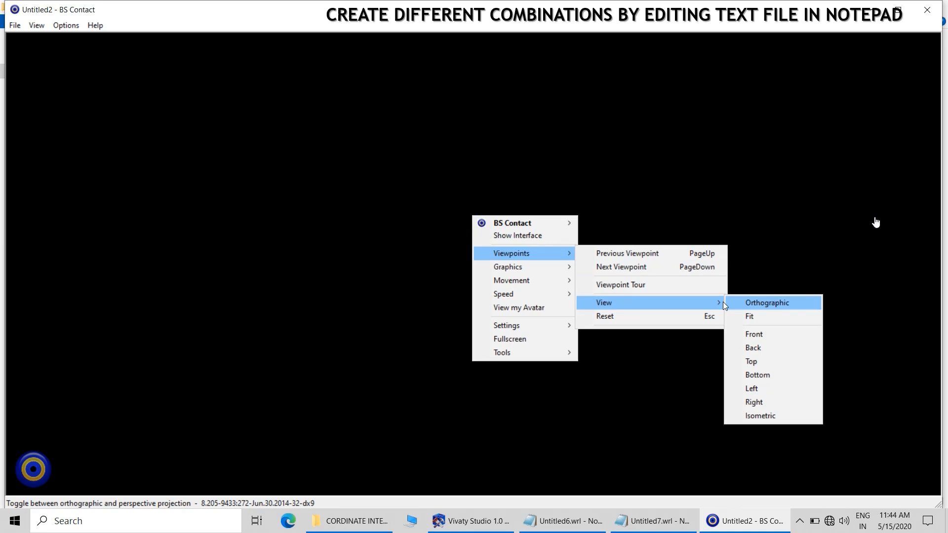
{"action": "left_click", "coordinate": [750, 317]}
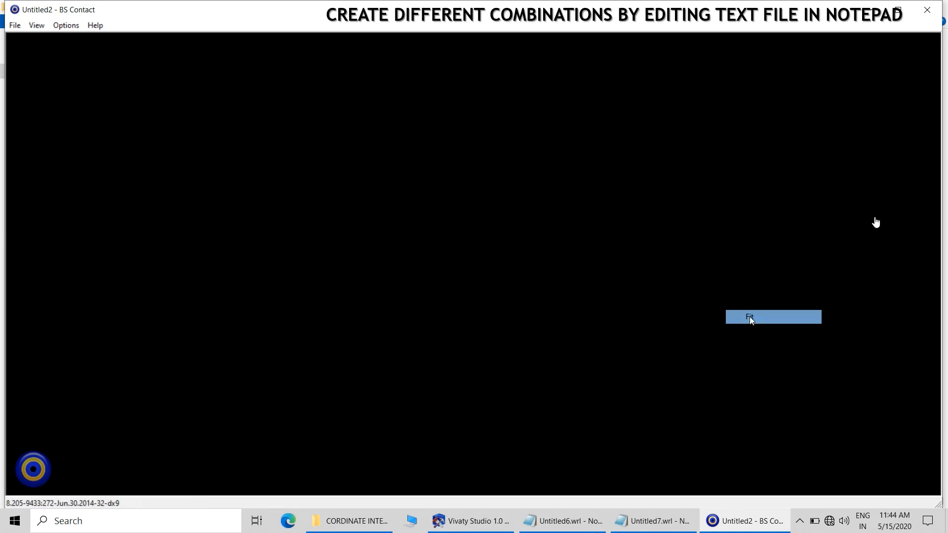
{"action": "left_click", "coordinate": [935, 15]}
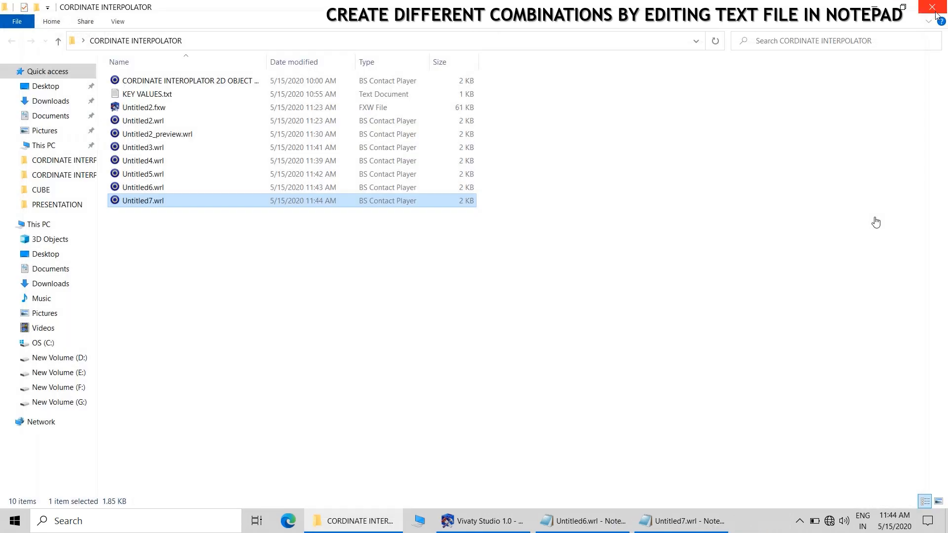
{"action": "left_click", "coordinate": [406, 324]}
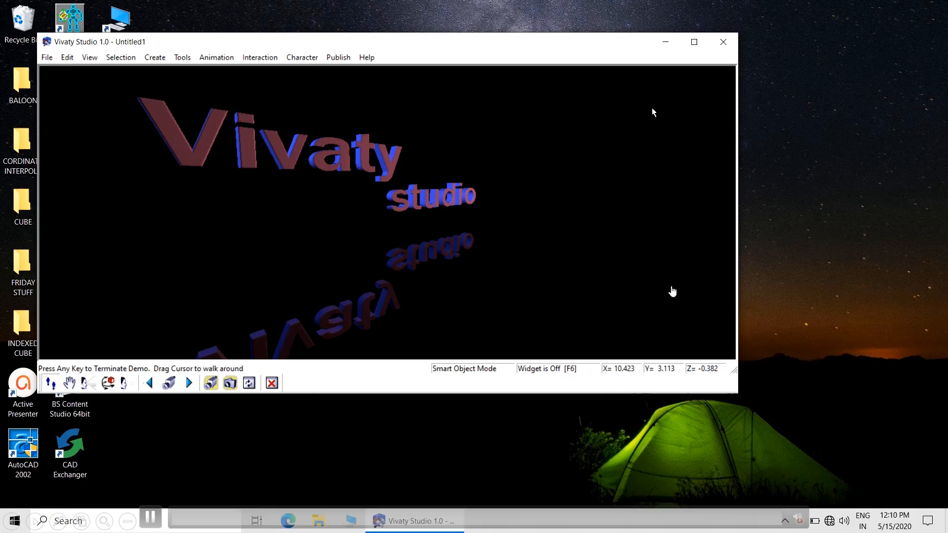
Maximise the Vivaty Studio window and dismiss the startup demo and the tip of the day
{"action": "left_click", "coordinate": [694, 42]}
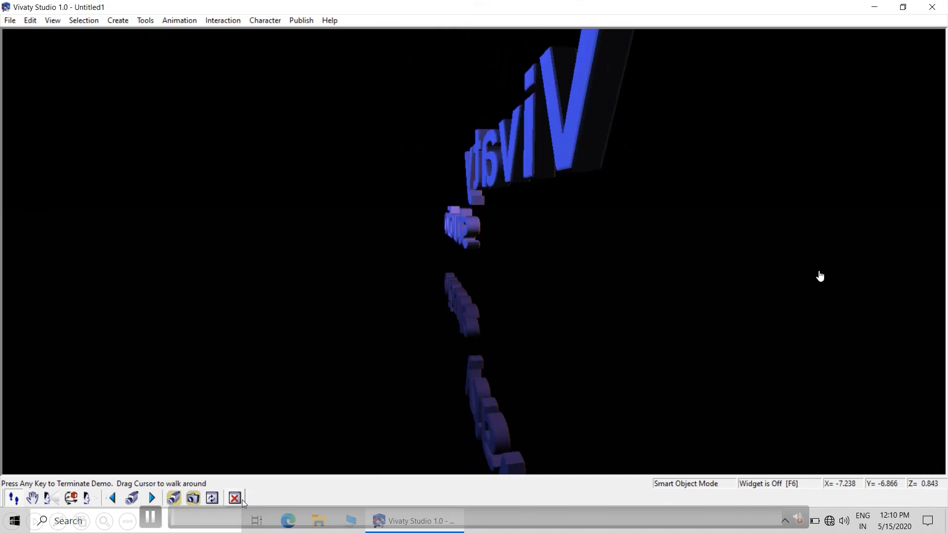
{"action": "left_click", "coordinate": [425, 281]}
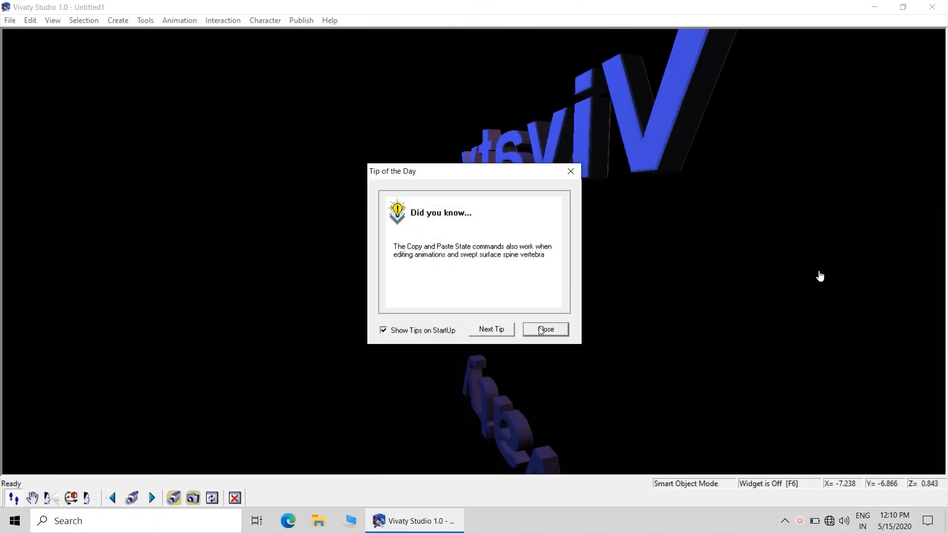
{"action": "left_click", "coordinate": [540, 328]}
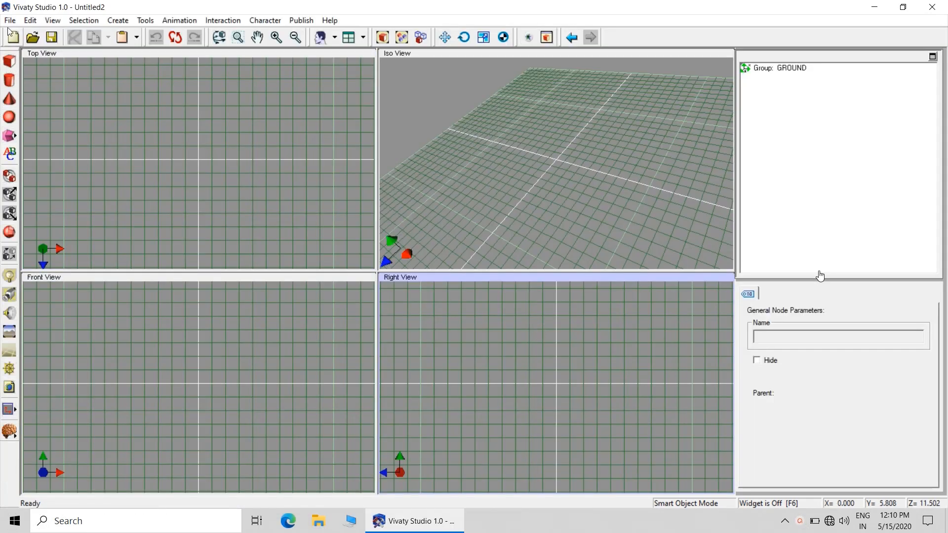
Import ORIGINAL.wrl into the scene and expand its groups to show the face set, interpolator, time sensor and routes
{"action": "left_click", "coordinate": [10, 20]}
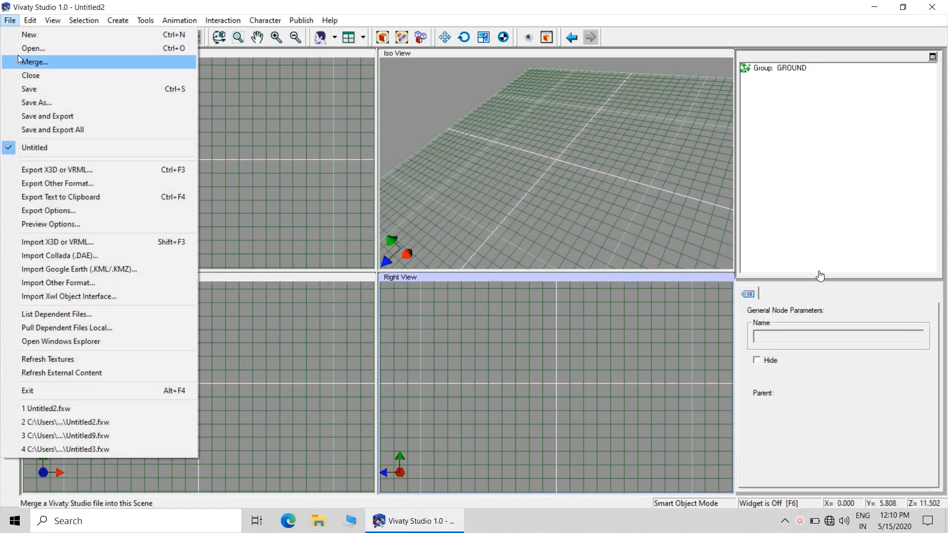
{"action": "left_click", "coordinate": [55, 243]}
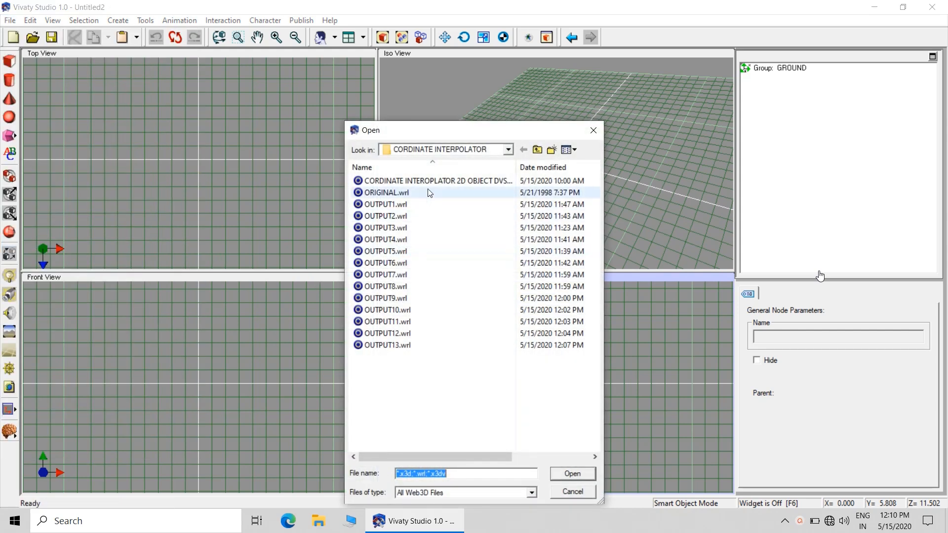
{"action": "left_click", "coordinate": [392, 192]}
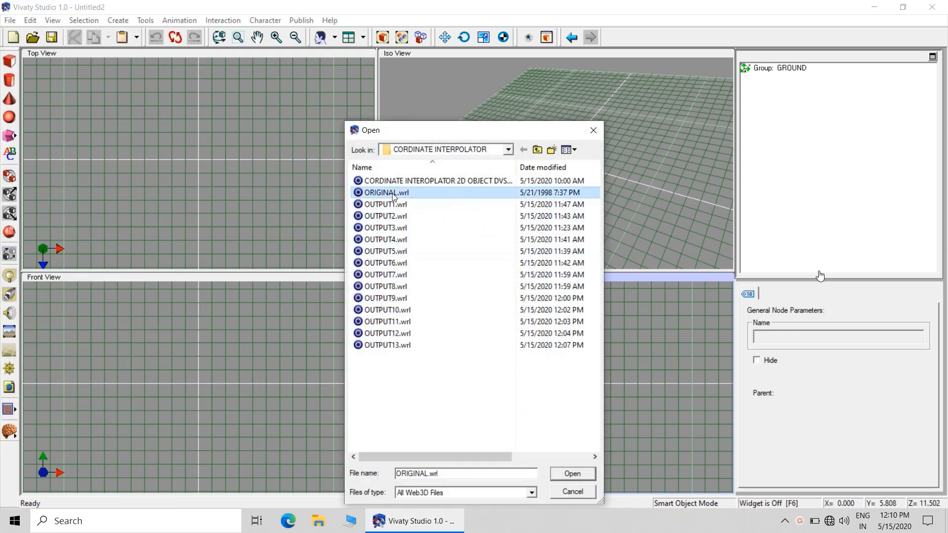
{"action": "left_click", "coordinate": [572, 473]}
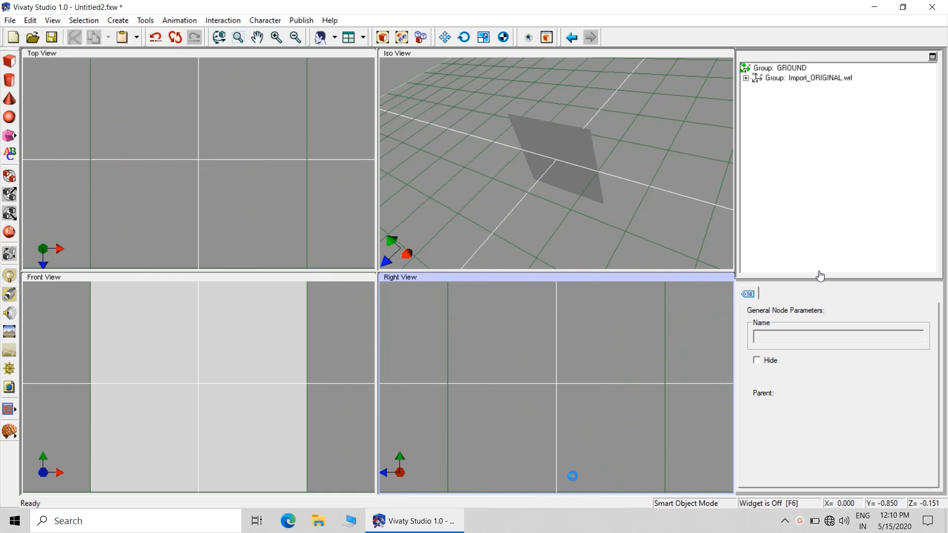
{"action": "left_click", "coordinate": [746, 78]}
{"action": "left_click", "coordinate": [757, 89]}
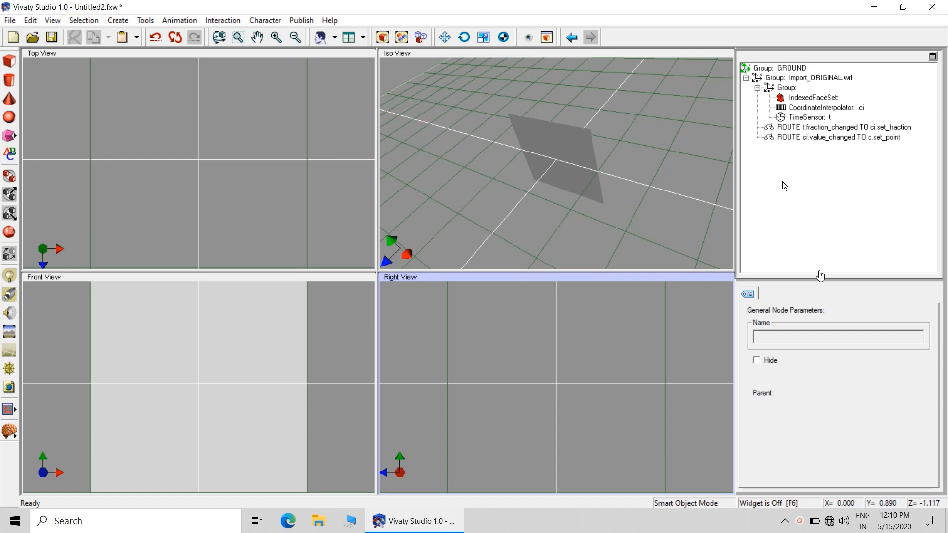
Create a new document, place a box in the Iso view, and zero its translation on all axes
{"action": "left_click", "coordinate": [15, 22]}
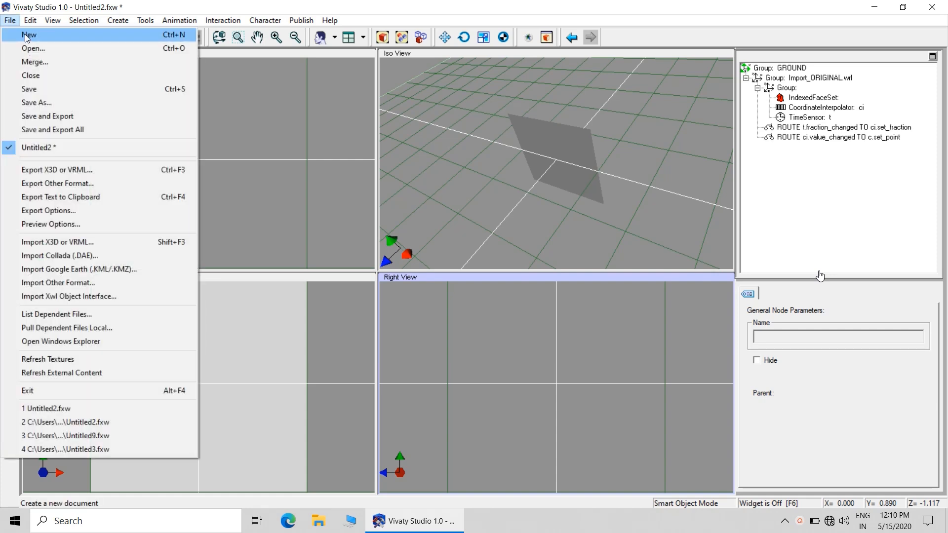
{"action": "left_click", "coordinate": [27, 35]}
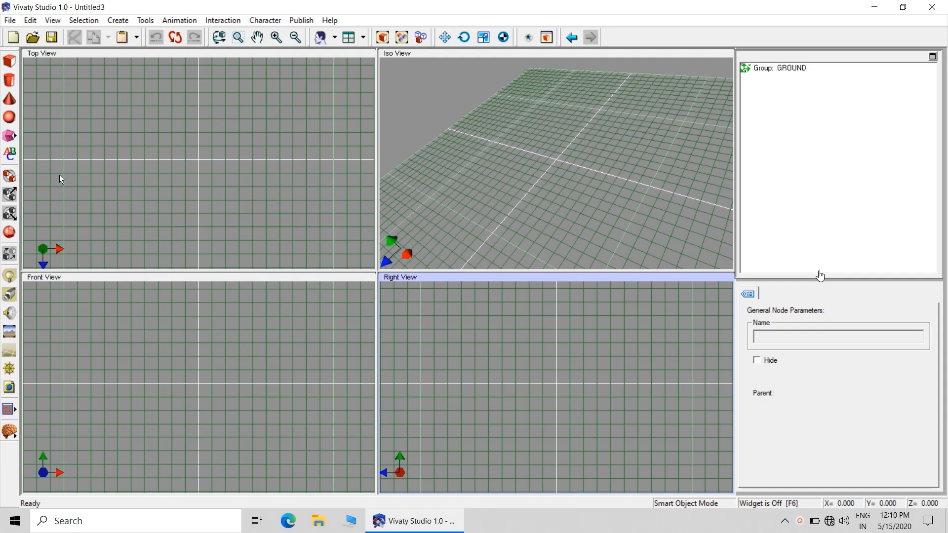
{"action": "left_click", "coordinate": [10, 60]}
{"action": "left_click", "coordinate": [542, 166]}
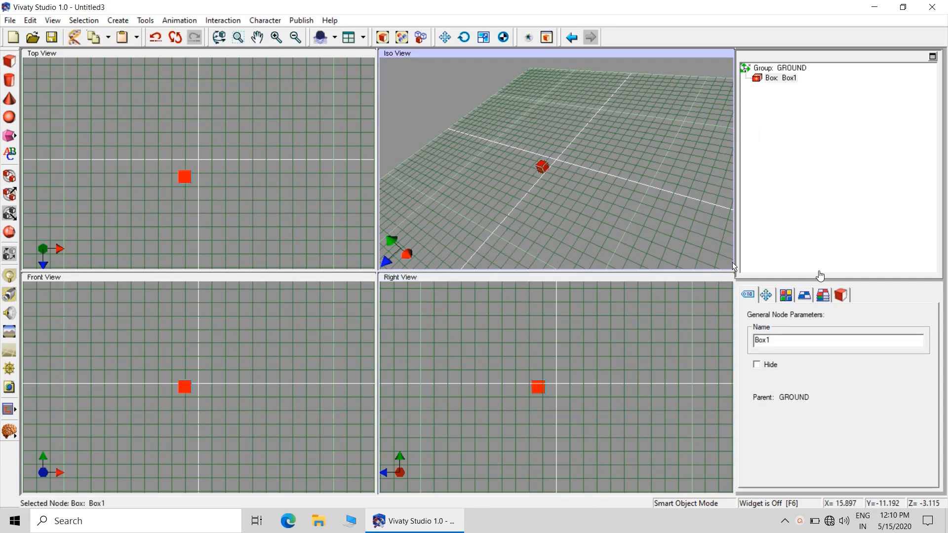
{"action": "left_click", "coordinate": [766, 294]}
{"action": "left_click", "coordinate": [885, 337]}
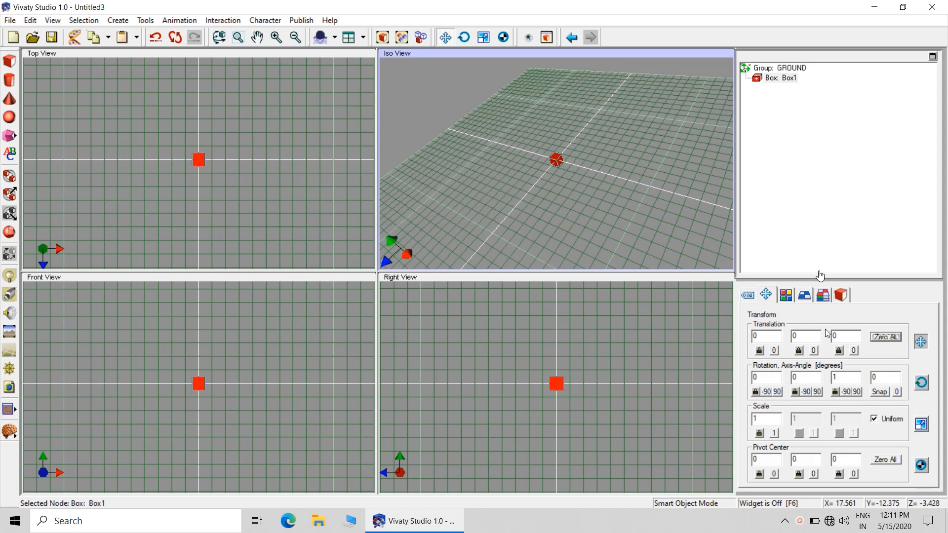
Set the box's width, height and depth to 2 each
{"action": "left_click", "coordinate": [844, 296]}
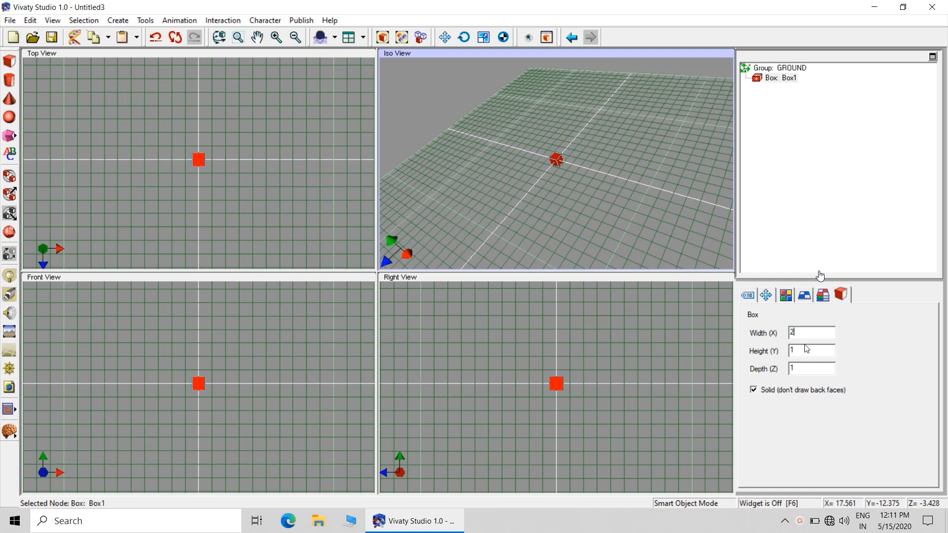
{"action": "left_click_drag", "start_coordinate": [803, 349], "coordinate": [774, 353]}
{"action": "type", "text": "2"}
{"action": "left_click", "coordinate": [808, 367]}
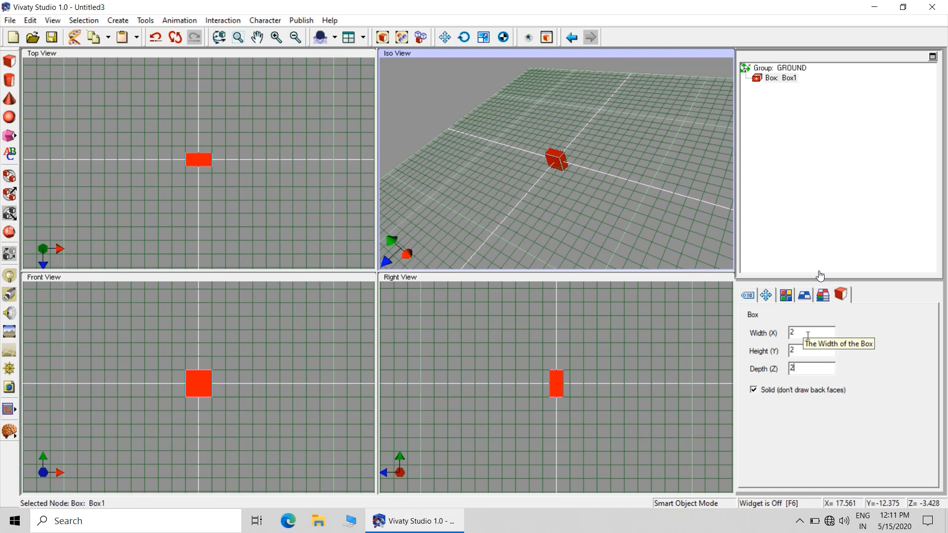
{"action": "left_click", "coordinate": [637, 218]}
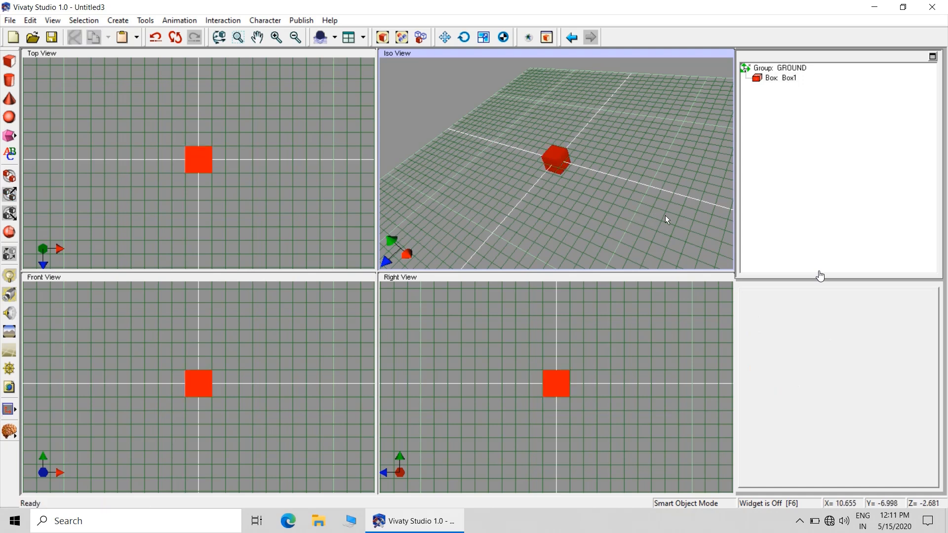
Convert Box1 to an IndexedFaceSet and apply the Yellow material to it
{"action": "left_click", "coordinate": [784, 79]}
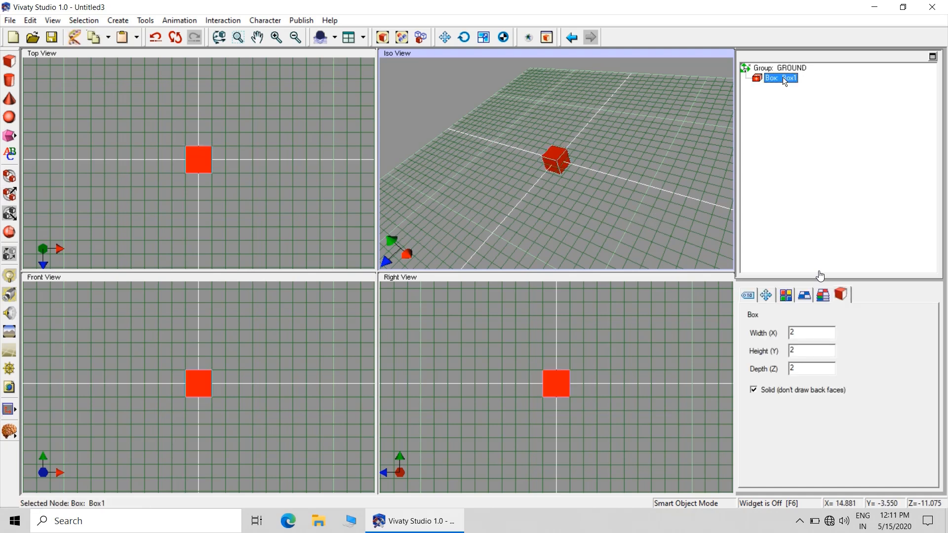
{"action": "right_click", "coordinate": [781, 79]}
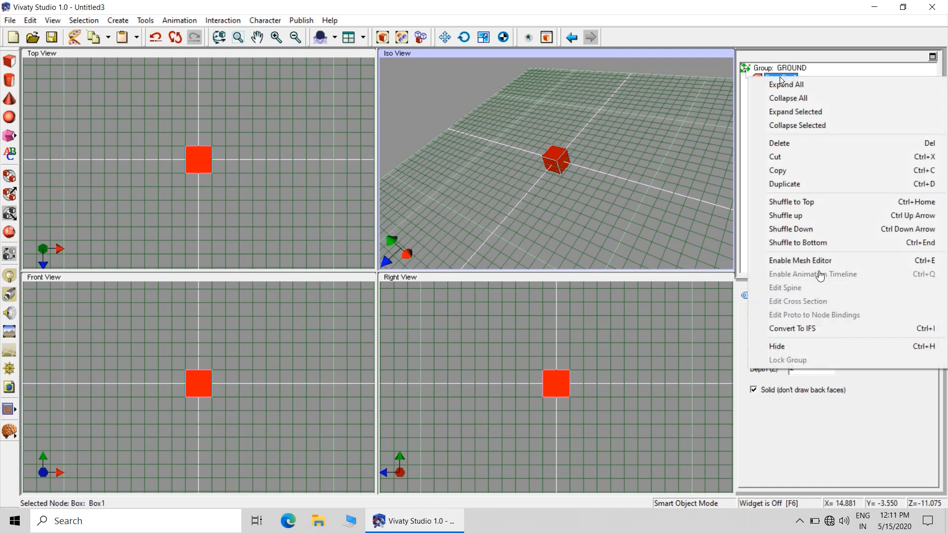
{"action": "left_click", "coordinate": [804, 326]}
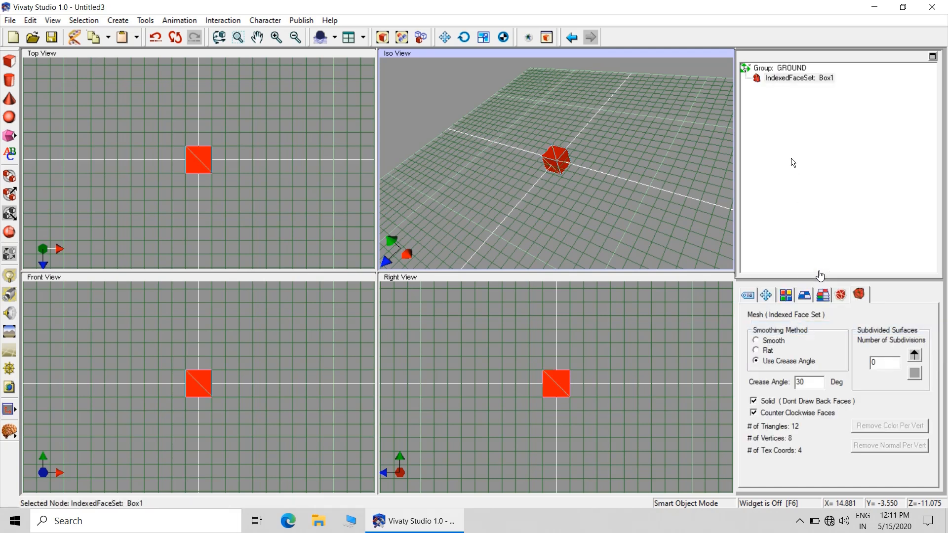
{"action": "left_click", "coordinate": [788, 295]}
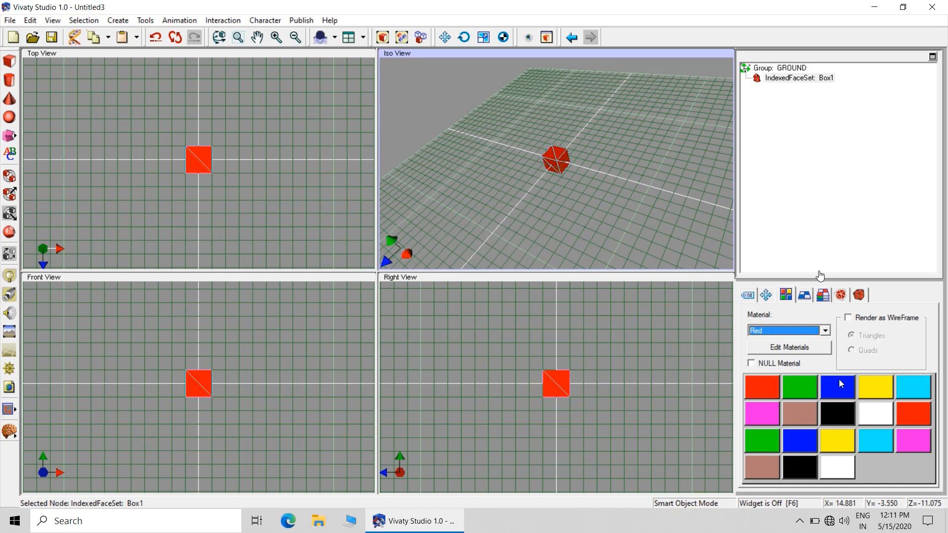
{"action": "left_click", "coordinate": [869, 384]}
{"action": "left_click", "coordinate": [641, 229]}
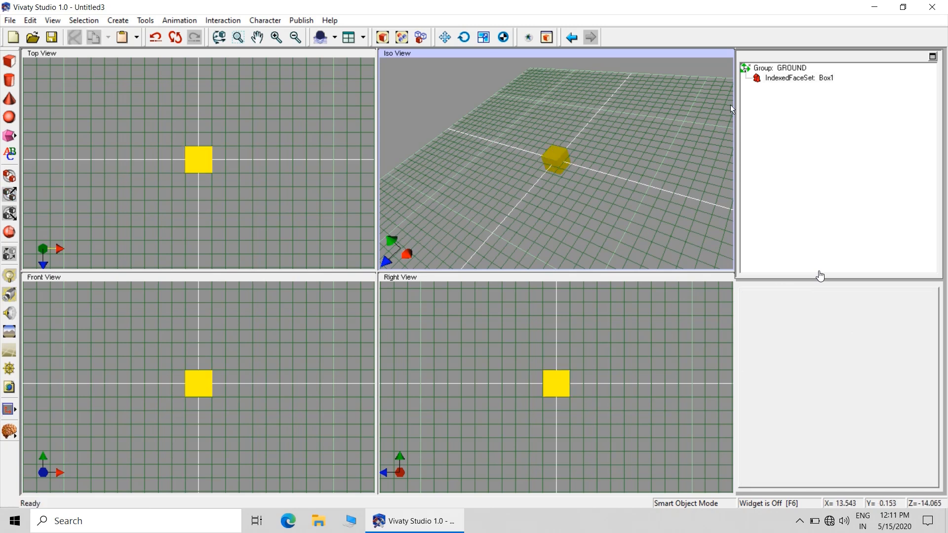
Copy the Box1 face set and close Untitled3 without saving its changes
{"action": "left_click", "coordinate": [772, 79]}
{"action": "right_click", "coordinate": [771, 78]}
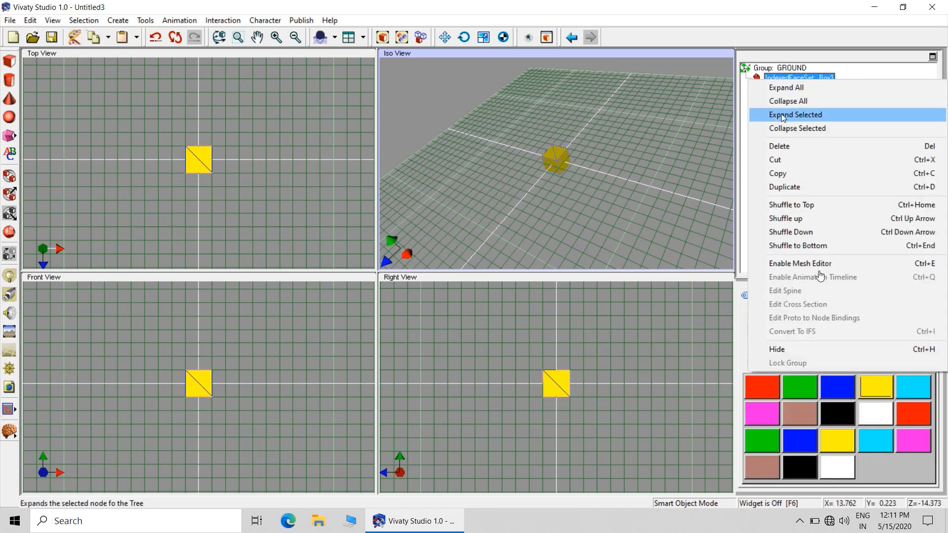
{"action": "left_click", "coordinate": [790, 172]}
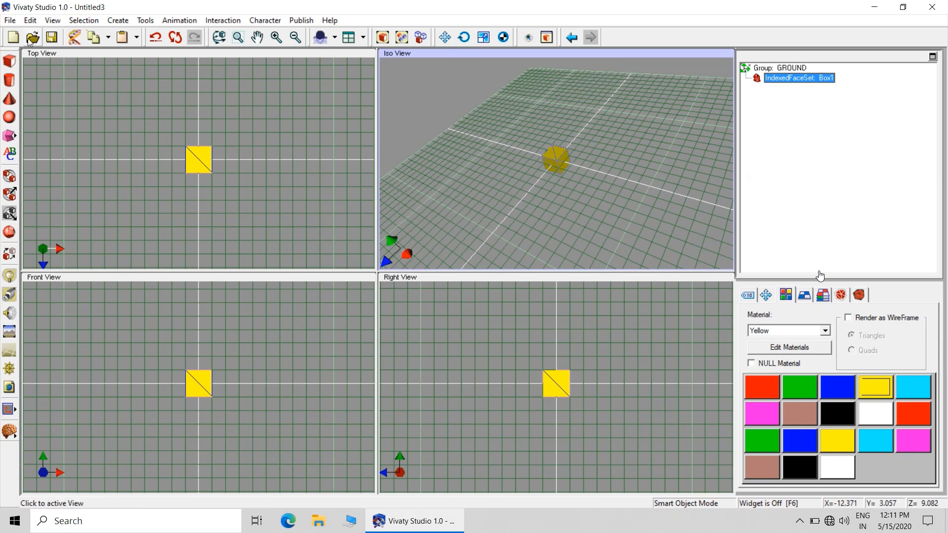
{"action": "left_click", "coordinate": [11, 21]}
{"action": "left_click", "coordinate": [34, 76]}
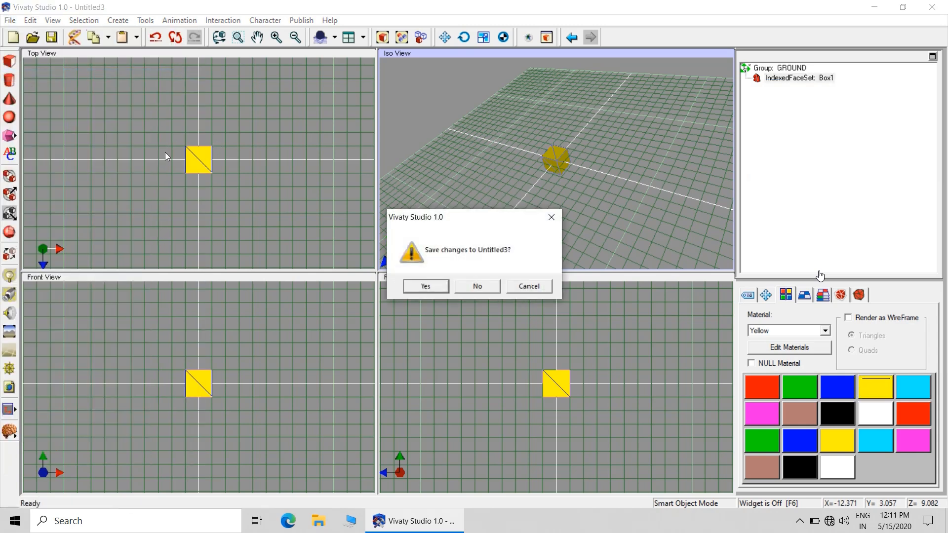
{"action": "left_click", "coordinate": [479, 282]}
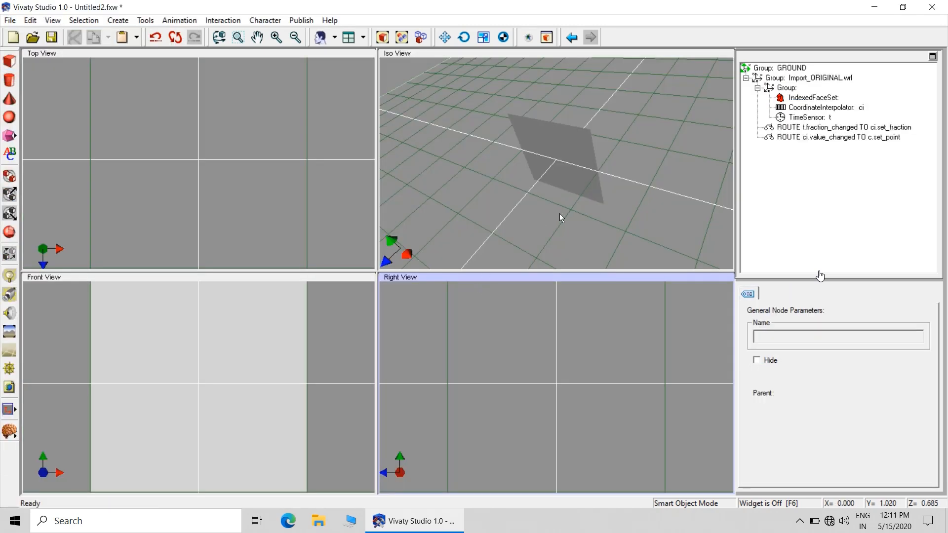
Paste Box1 into the Iso view of the Untitled2 scene and zero its translation on all axes
{"action": "right_click", "coordinate": [573, 215]}
{"action": "left_click", "coordinate": [602, 260]}
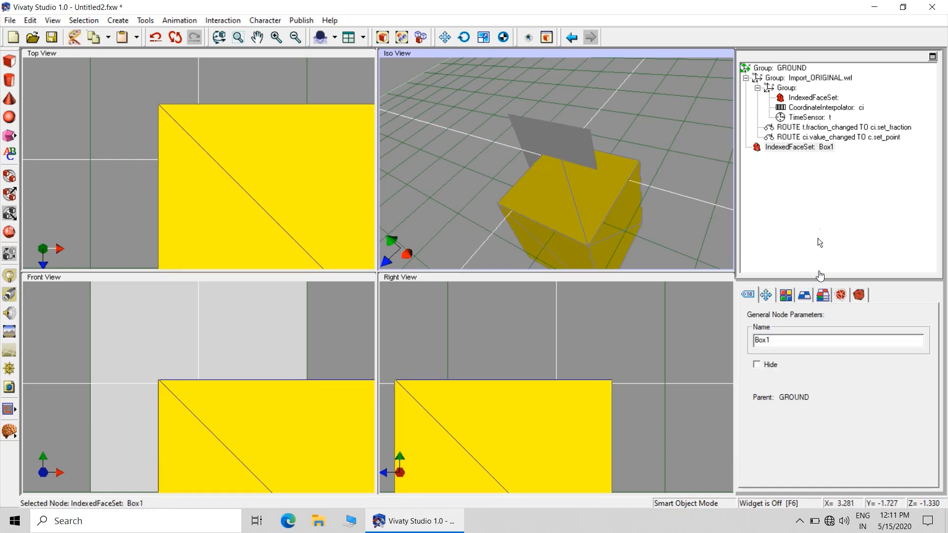
{"action": "left_click", "coordinate": [766, 294]}
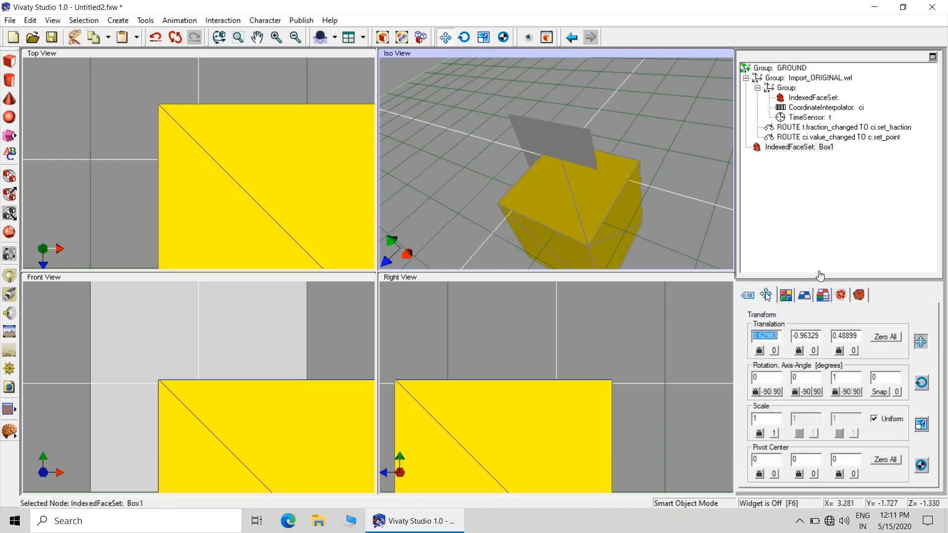
{"action": "left_click", "coordinate": [891, 337]}
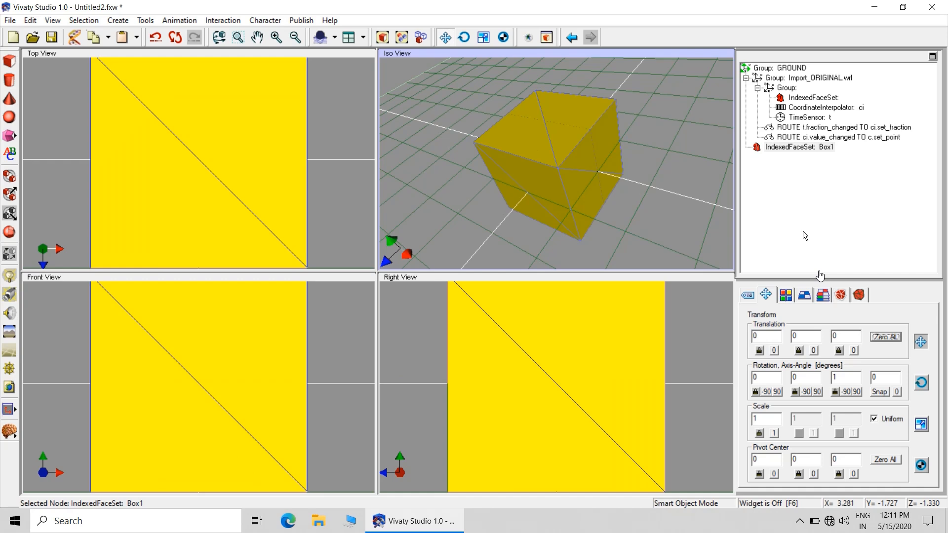
Move Box1 into the inner group of the imported scene and place the CoordinateInterpolator below the TimeSensor
{"action": "left_click", "coordinate": [804, 236]}
{"action": "left_click_drag", "start_coordinate": [785, 151], "coordinate": [793, 98]}
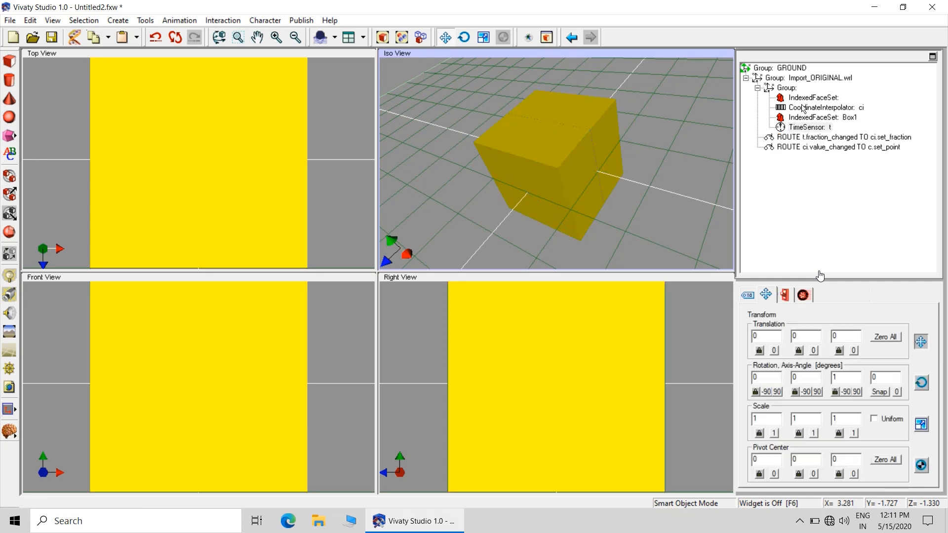
{"action": "left_click_drag", "start_coordinate": [803, 108], "coordinate": [800, 126]}
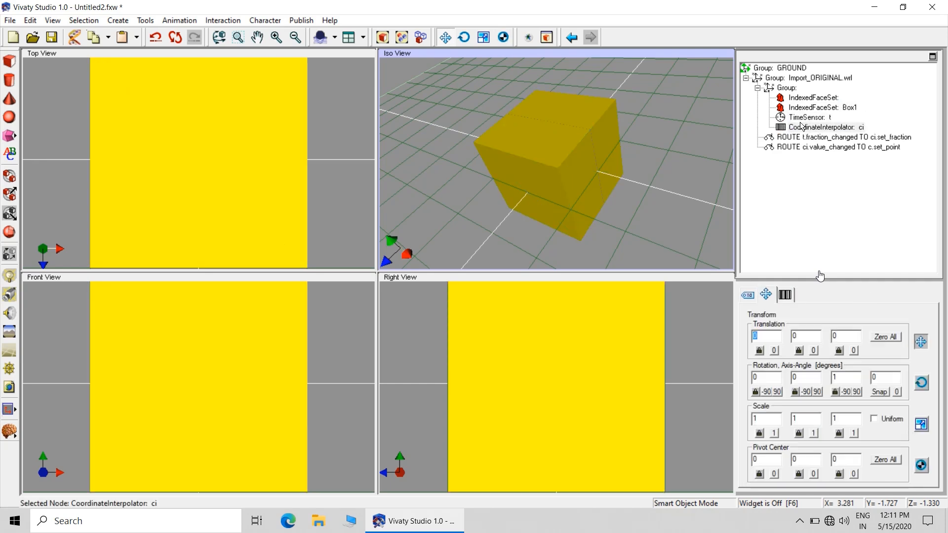
Delete the original unnamed IndexedFaceSet from the inner group and remove its dependencies
{"action": "left_click", "coordinate": [812, 99]}
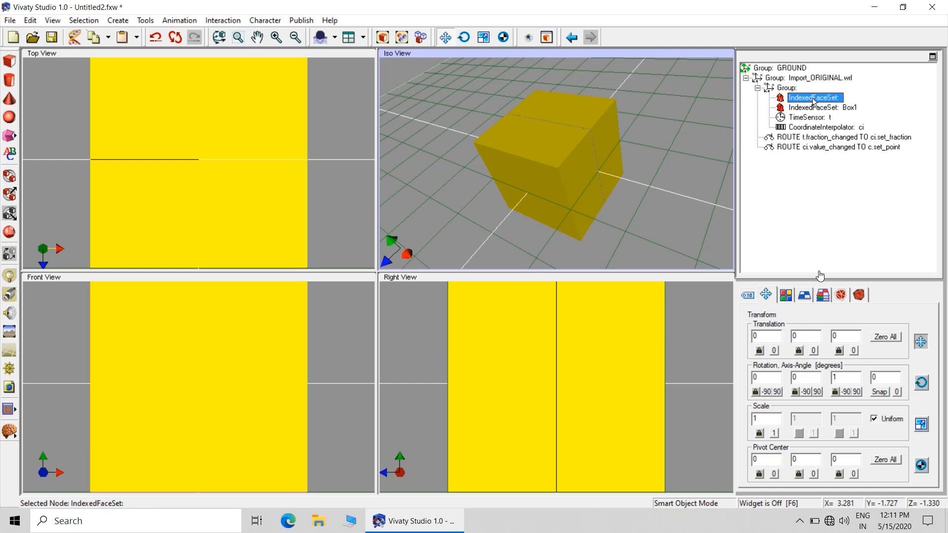
{"action": "key", "text": "Delete"}
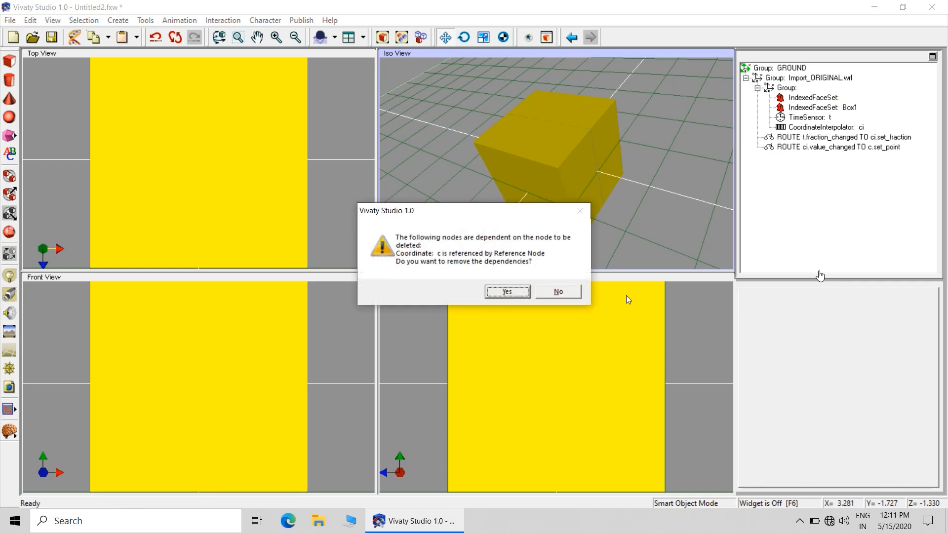
{"action": "left_click", "coordinate": [528, 291]}
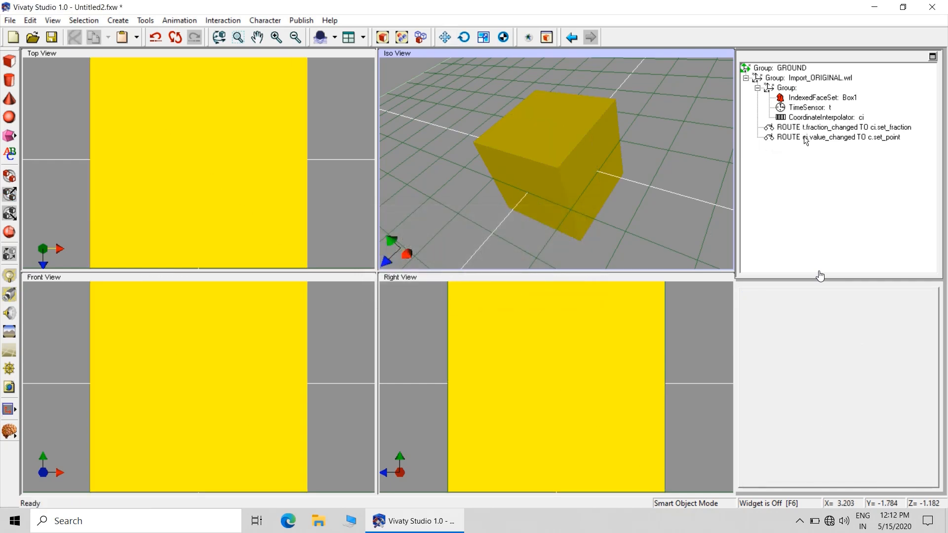
Set the destination of the ci.value_changed route to the set_point field of the Box1 face set
{"action": "left_click", "coordinate": [805, 138]}
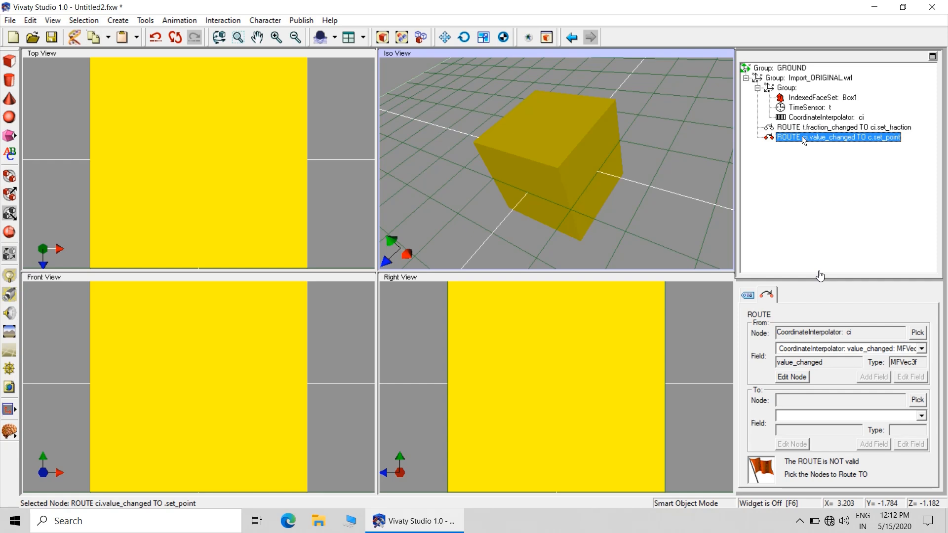
{"action": "left_click", "coordinate": [917, 400]}
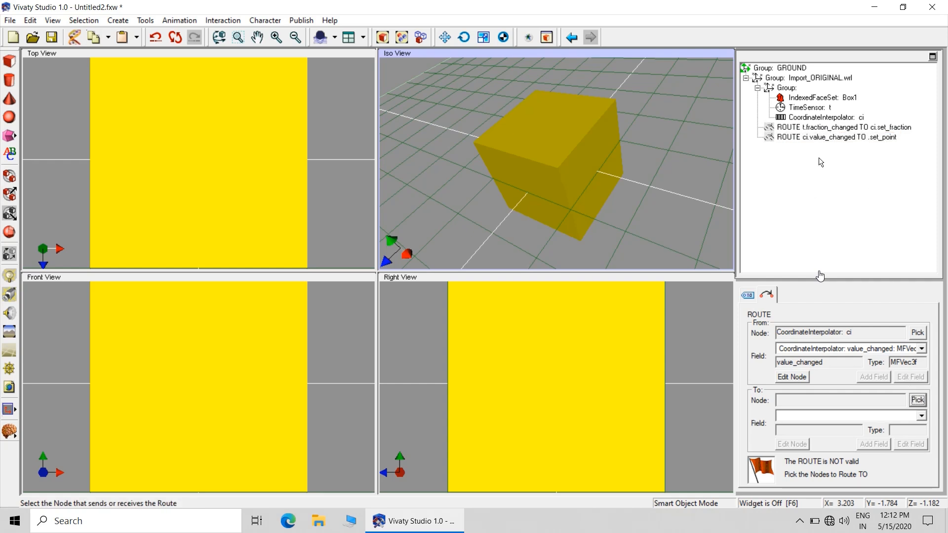
{"action": "left_click", "coordinate": [810, 98]}
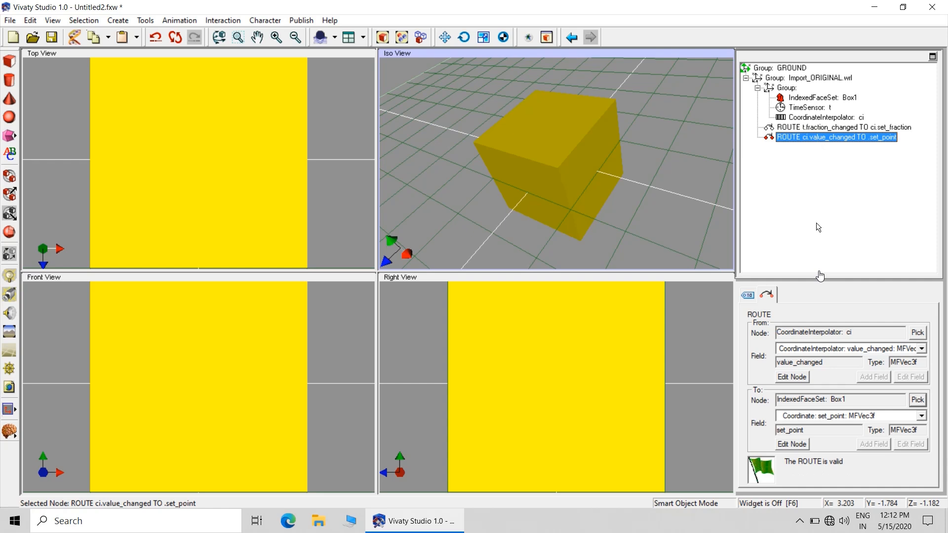
{"action": "left_click", "coordinate": [688, 177]}
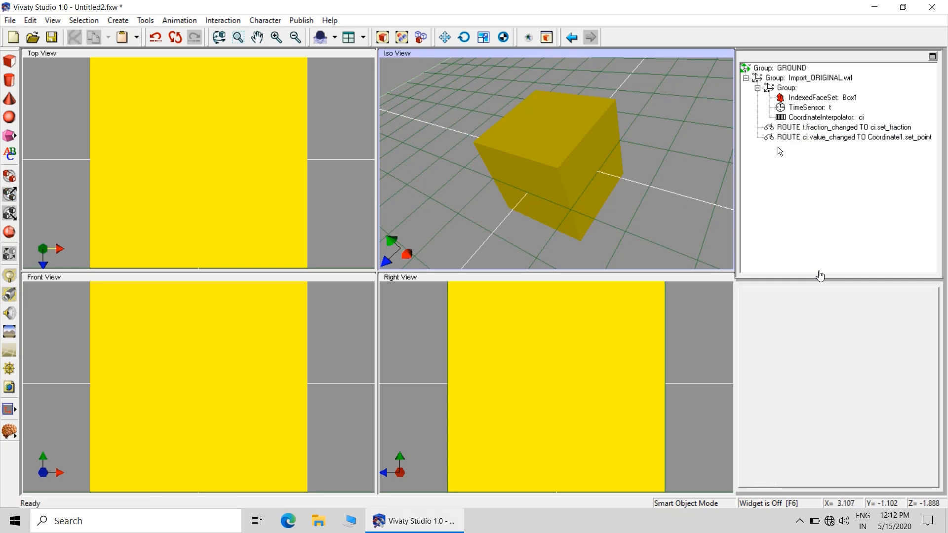
Clear all keyValue data of the CoordinateInterpolator ci
{"action": "left_click", "coordinate": [803, 119]}
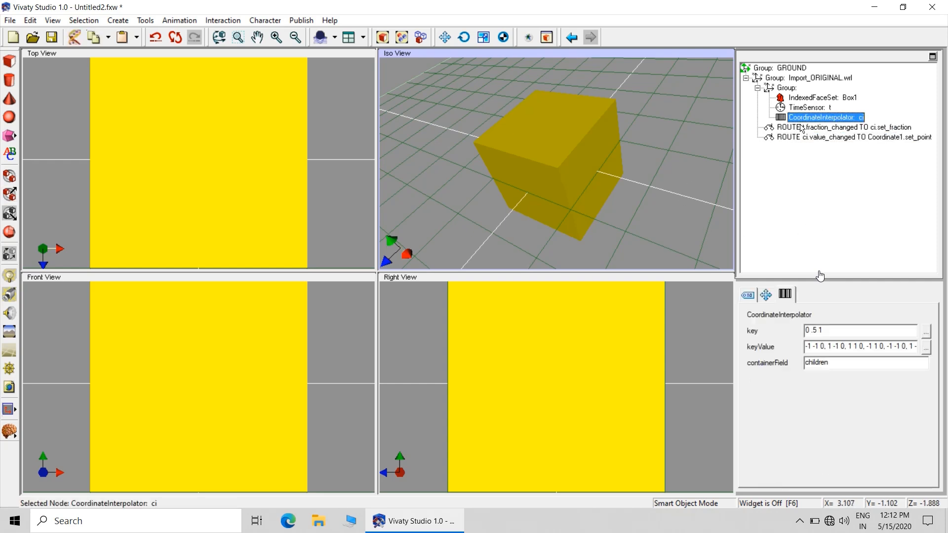
{"action": "left_click", "coordinate": [926, 347]}
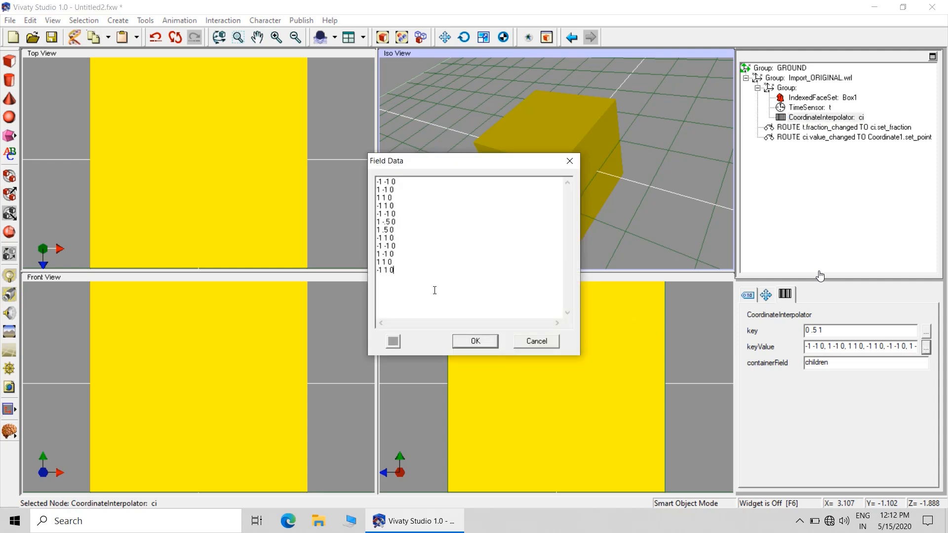
{"action": "left_click_drag", "start_coordinate": [434, 290], "coordinate": [355, 171]}
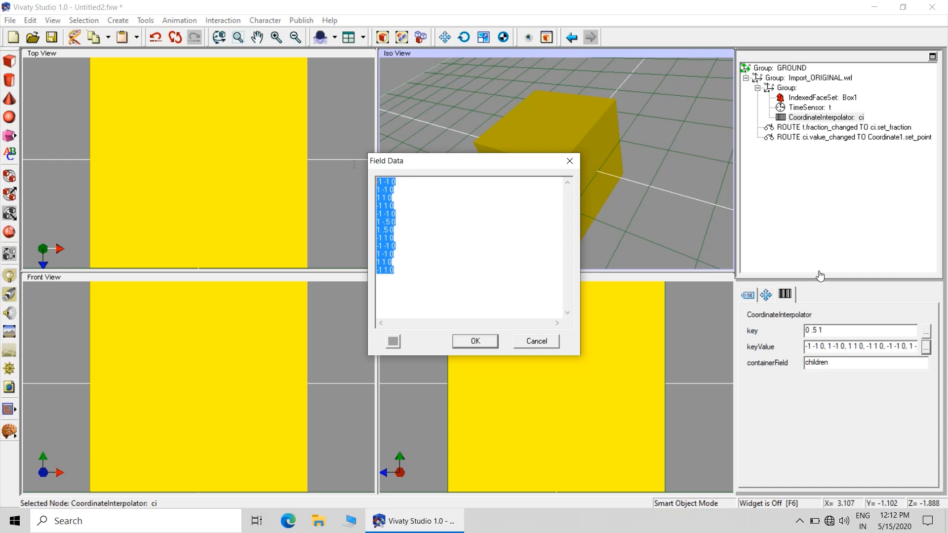
{"action": "key", "text": "Delete"}
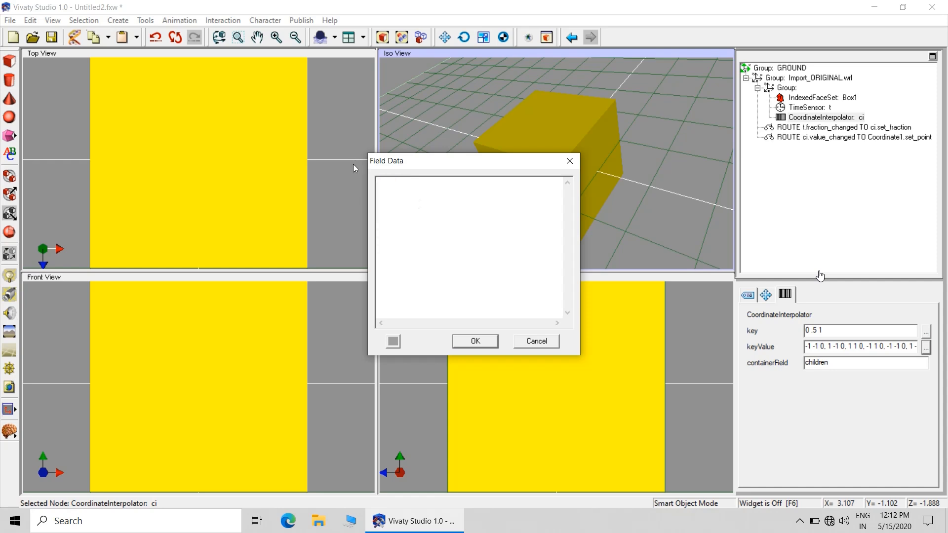
{"action": "left_click", "coordinate": [474, 339]}
{"action": "left_click", "coordinate": [638, 230]}
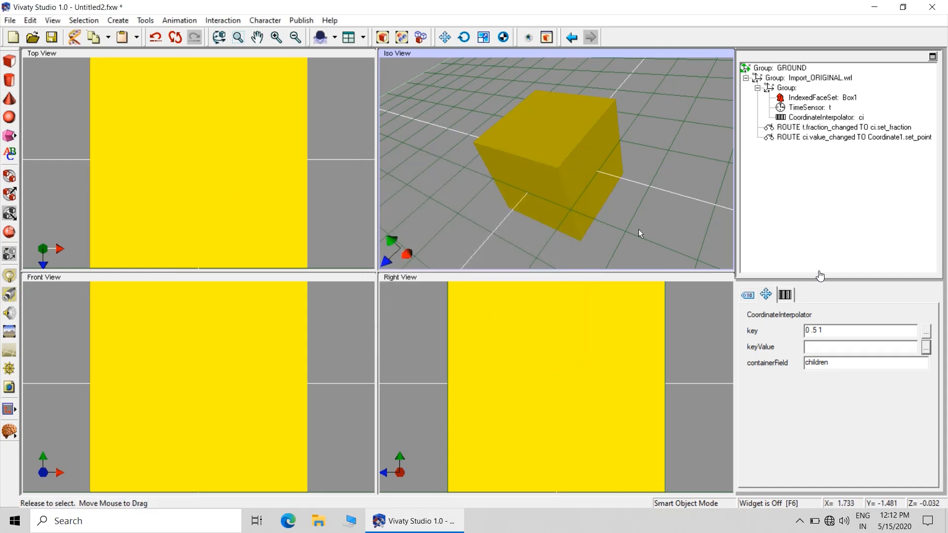
{"action": "left_click", "coordinate": [305, 200]}
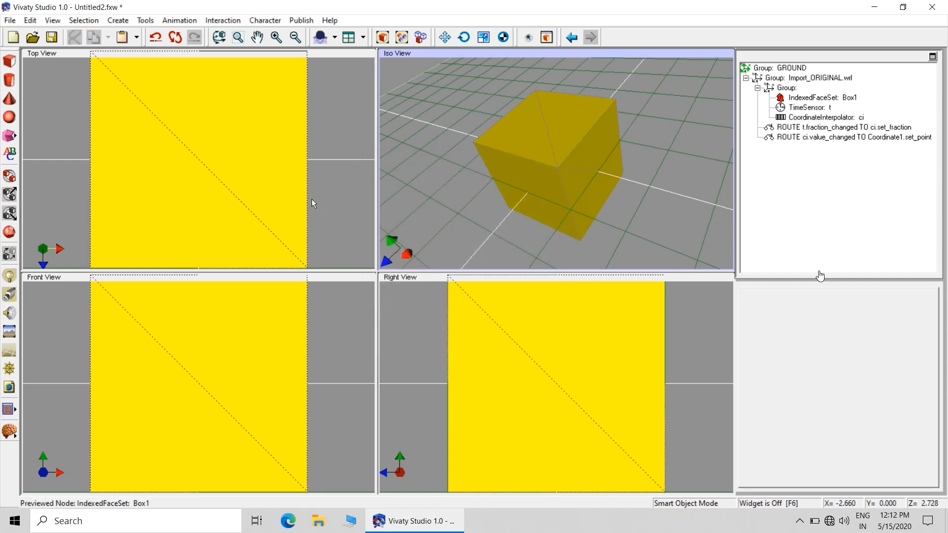
{"action": "left_click", "coordinate": [10, 20]}
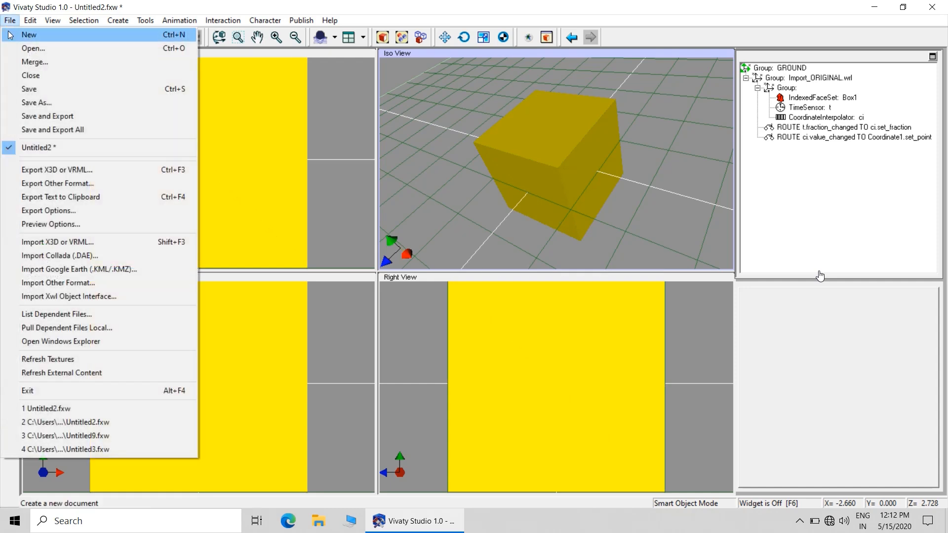
{"action": "left_click", "coordinate": [56, 171]}
{"action": "left_click", "coordinate": [551, 289]}
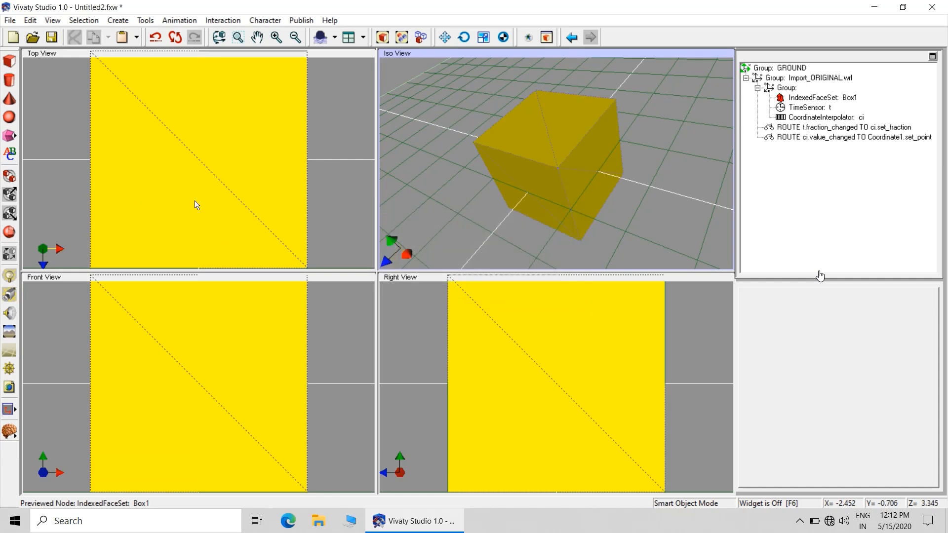
Save the scene under the new name 3DOUTPUT1.fxw in the CORDINATE INTERPOLATOR folder
{"action": "left_click", "coordinate": [10, 21]}
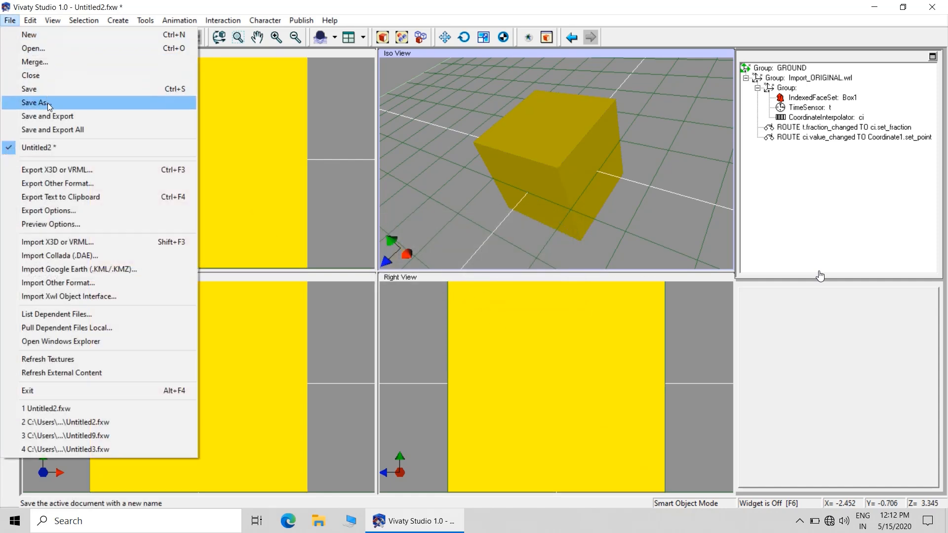
{"action": "left_click", "coordinate": [39, 101]}
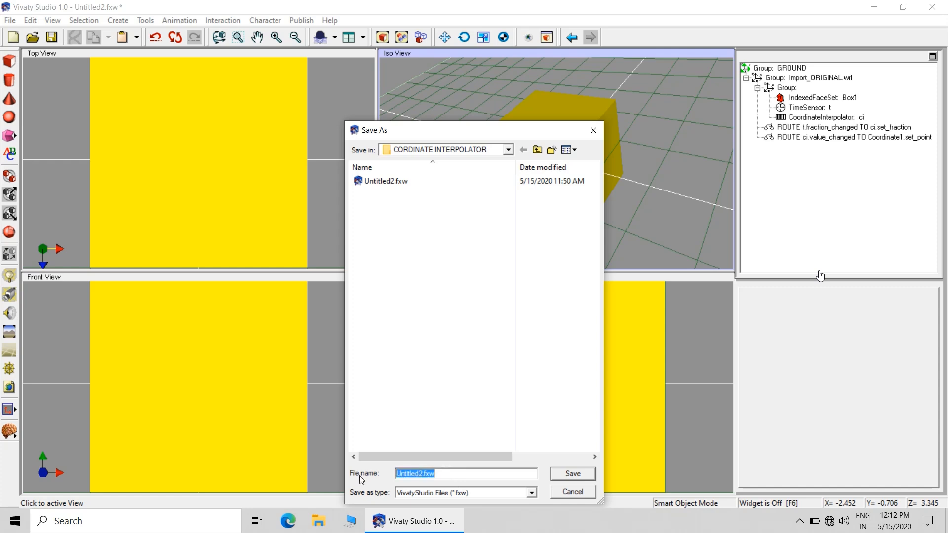
{"action": "type", "text": "3DOUTPUT1"}
{"action": "left_click", "coordinate": [581, 475]}
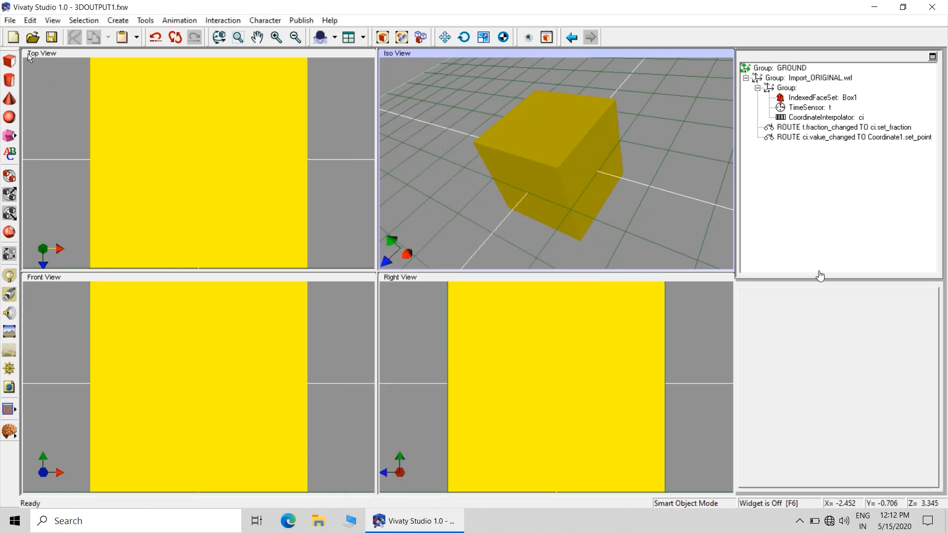
Export the scene as the uncompressed VRML file 3DOUTPUT1.wrl in the CORDINATE INTERPOLATOR folder
{"action": "left_click", "coordinate": [10, 21]}
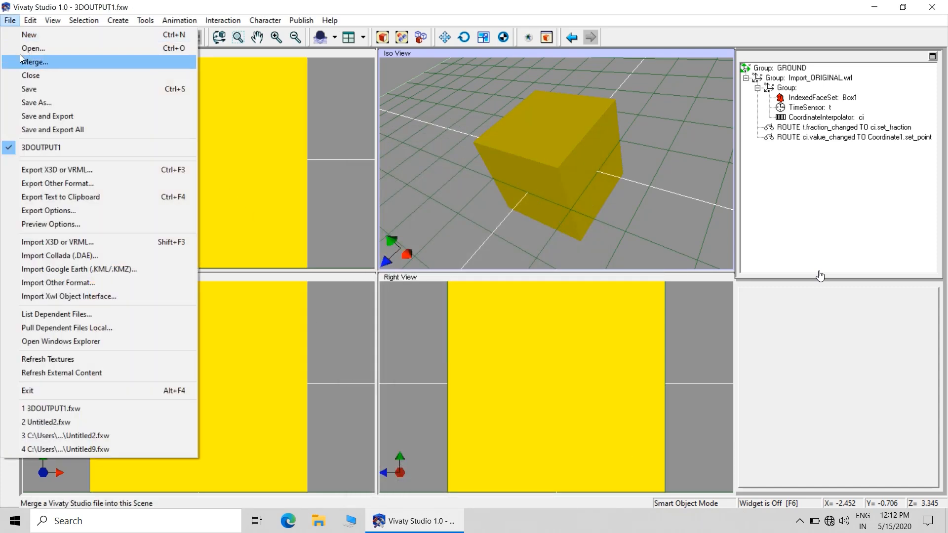
{"action": "left_click", "coordinate": [41, 171]}
{"action": "left_click", "coordinate": [467, 458]}
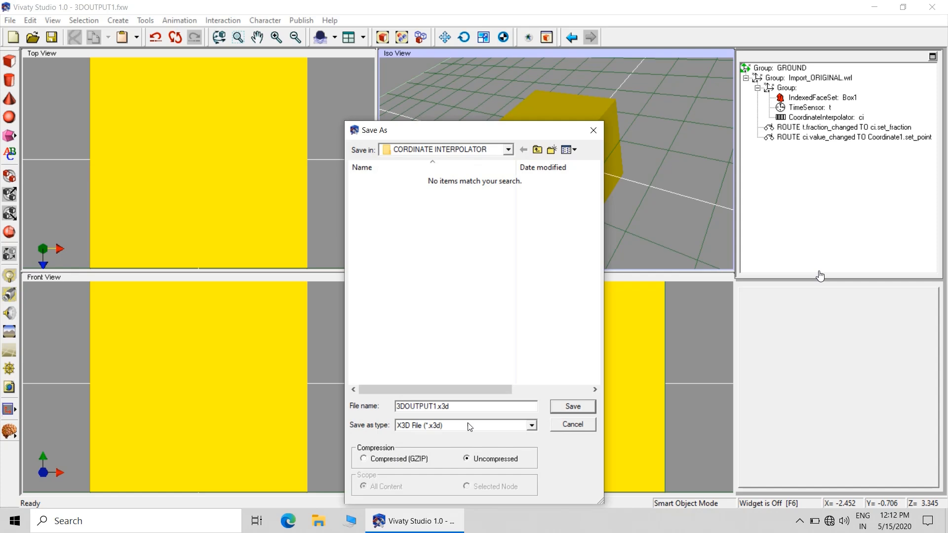
{"action": "left_click", "coordinate": [470, 426]}
{"action": "left_click", "coordinate": [466, 452]}
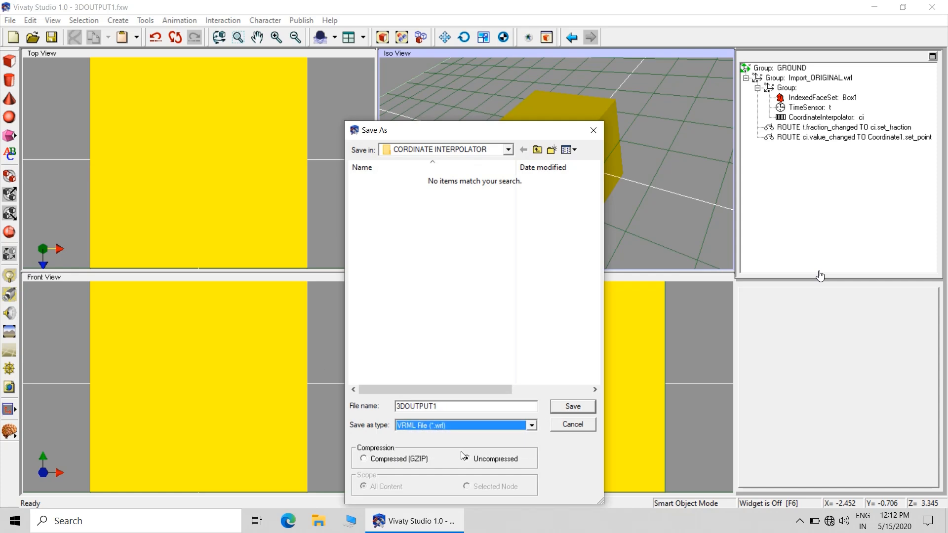
{"action": "left_click", "coordinate": [574, 409]}
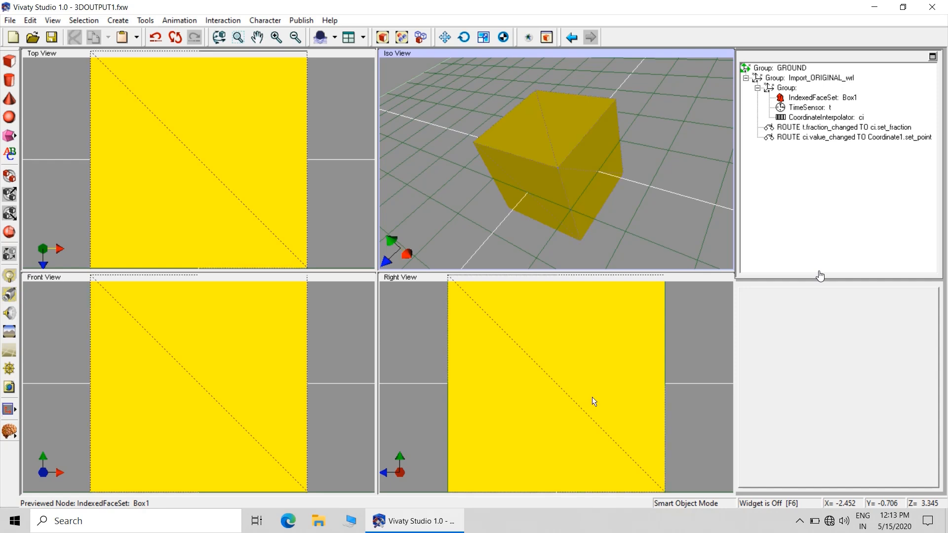
Minimise Vivaty Studio and open the CORDINATE INTERPOLATOR folder from the desktop
{"action": "left_click", "coordinate": [874, 7]}
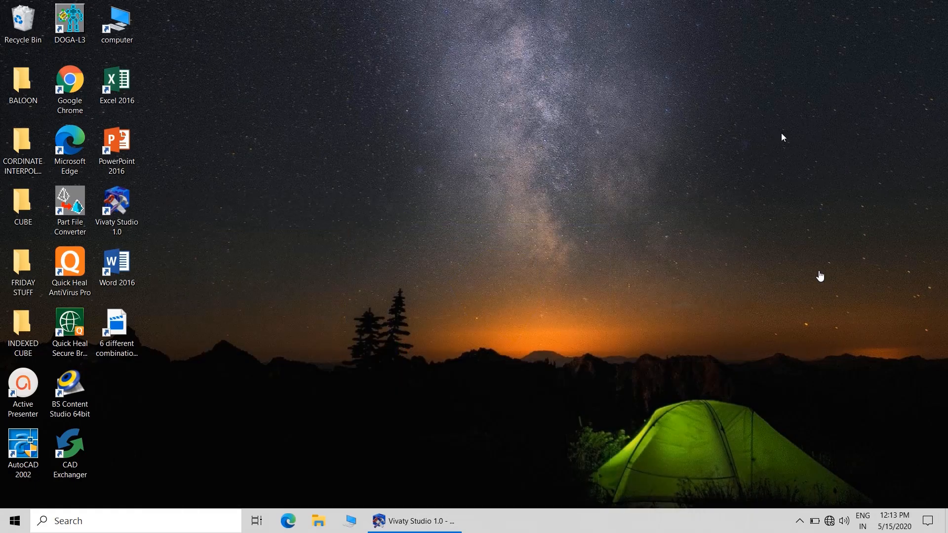
{"action": "left_click", "coordinate": [434, 523]}
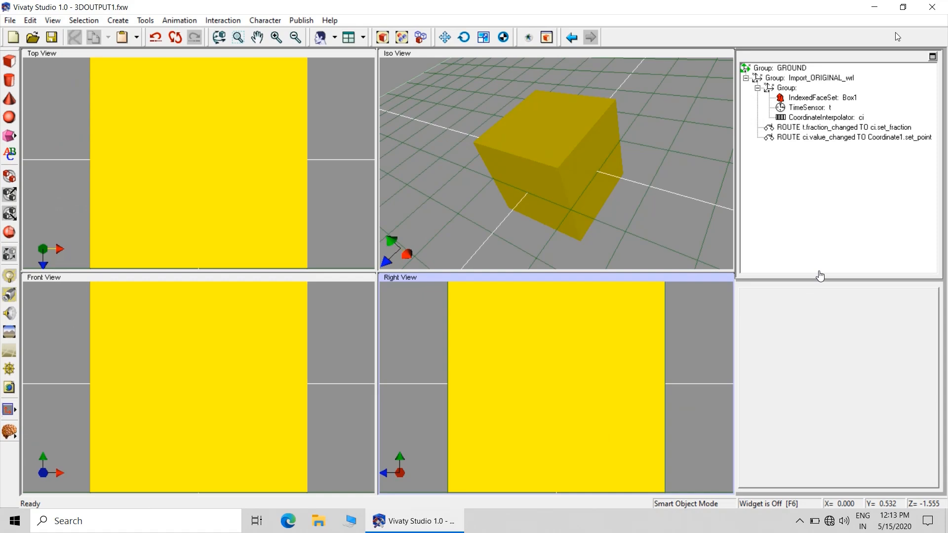
{"action": "left_click", "coordinate": [883, 9]}
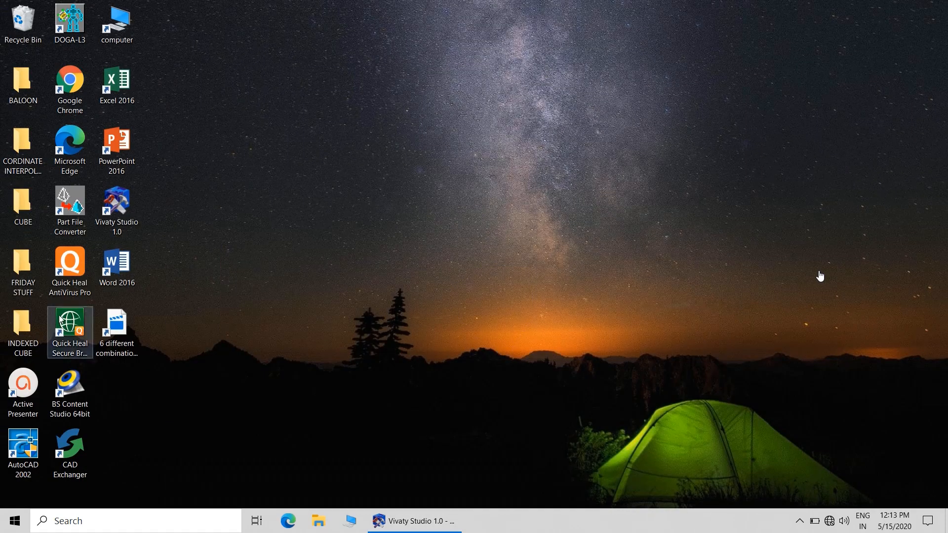
{"action": "double_click", "coordinate": [12, 152]}
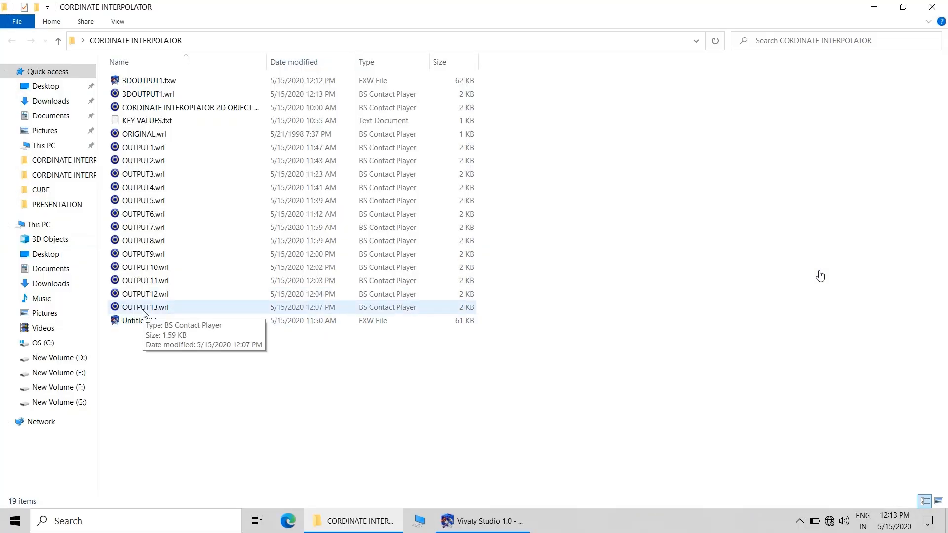
Open 3DOUTPUT1.wrl from the CORDINATE INTERPOLATOR folder in Notepad and maximise the window
{"action": "left_click", "coordinate": [148, 94]}
{"action": "right_click", "coordinate": [152, 93]}
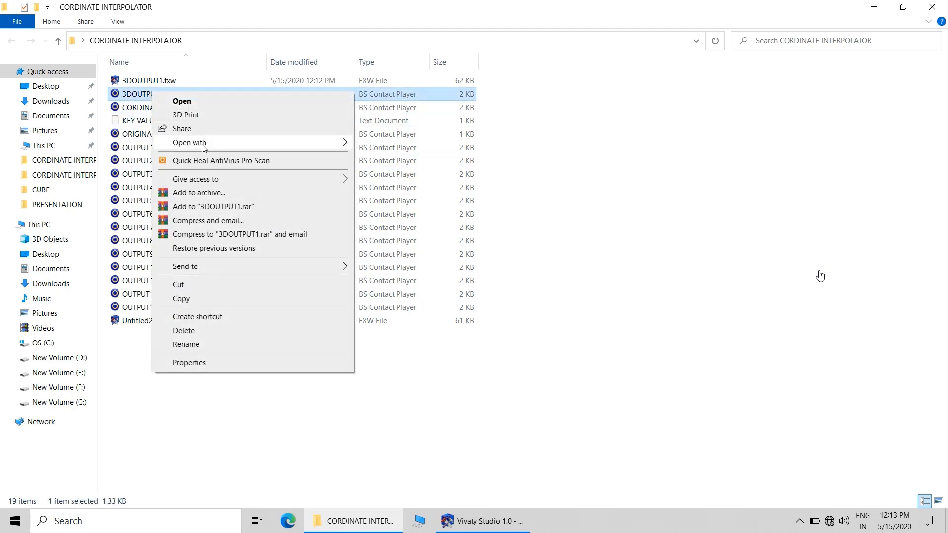
{"action": "mouse_move", "coordinate": [203, 144]}
{"action": "left_click", "coordinate": [429, 176]}
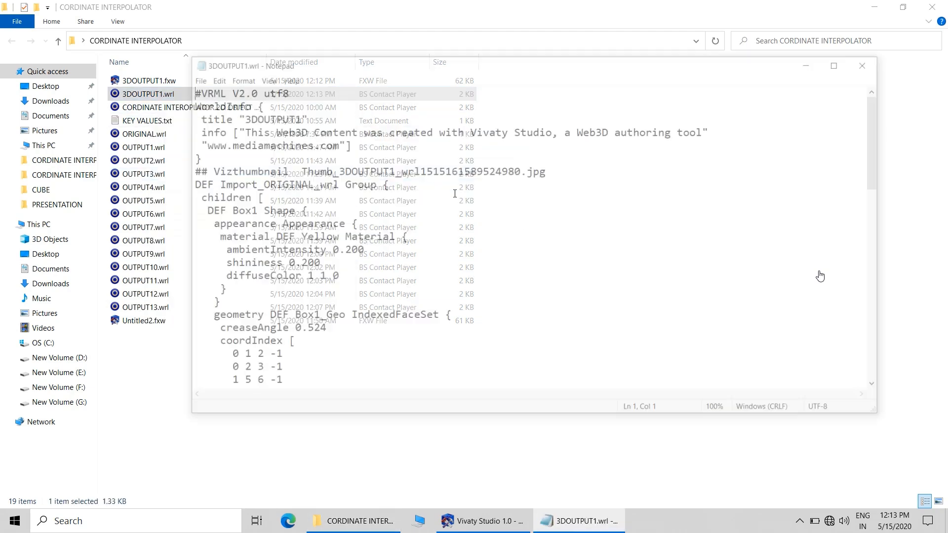
{"action": "left_click", "coordinate": [842, 63]}
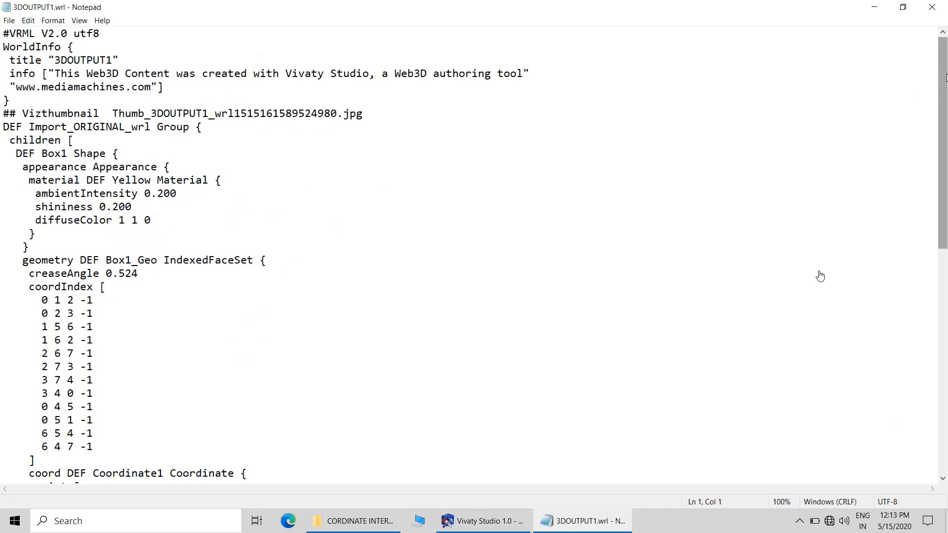
Copy the eight point rows of the Coordinate1 node, from -1 1 -1 to 1 -1 -1, and close Notepad
{"action": "left_click_drag", "start_coordinate": [945, 82], "coordinate": [947, 203]}
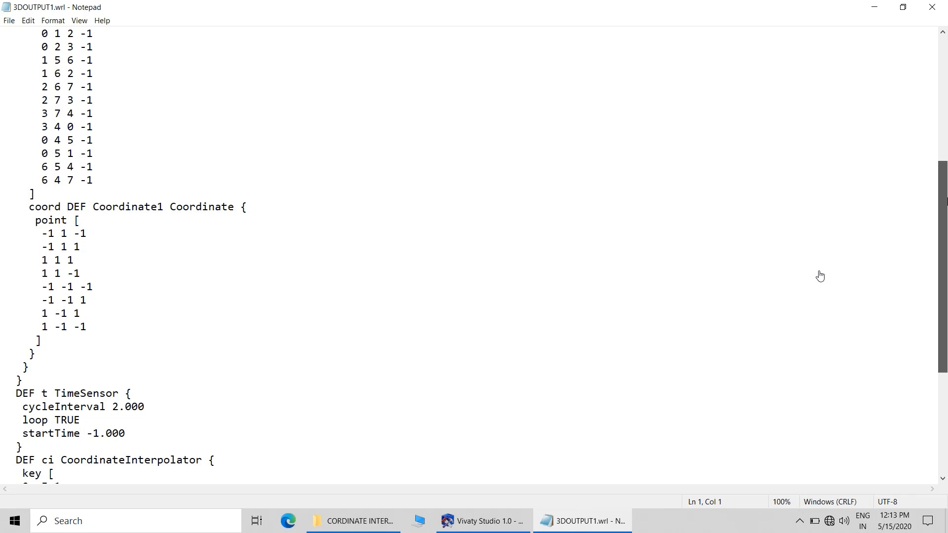
{"action": "left_click_drag", "start_coordinate": [946, 200], "coordinate": [946, 167]}
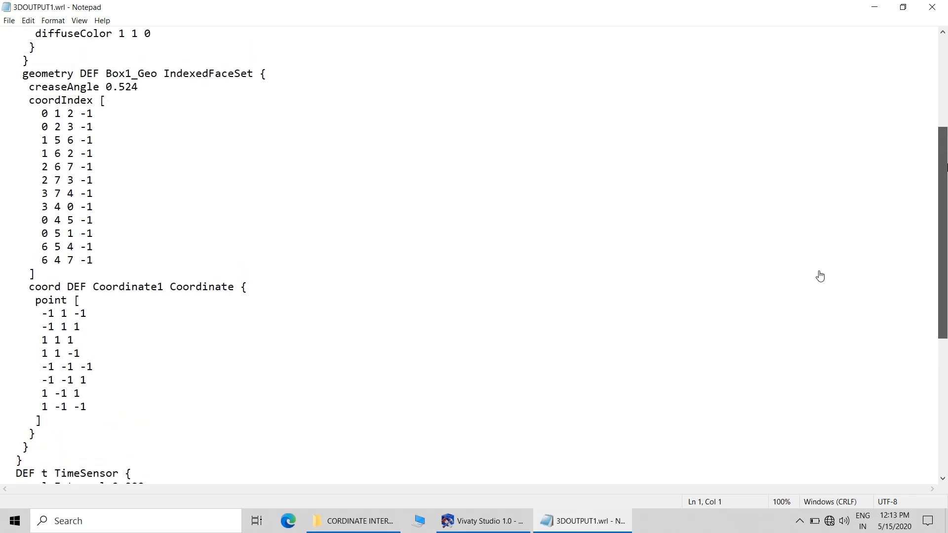
{"action": "scroll", "coordinate": [819, 276], "scroll_direction": "down", "scroll_amount": 4}
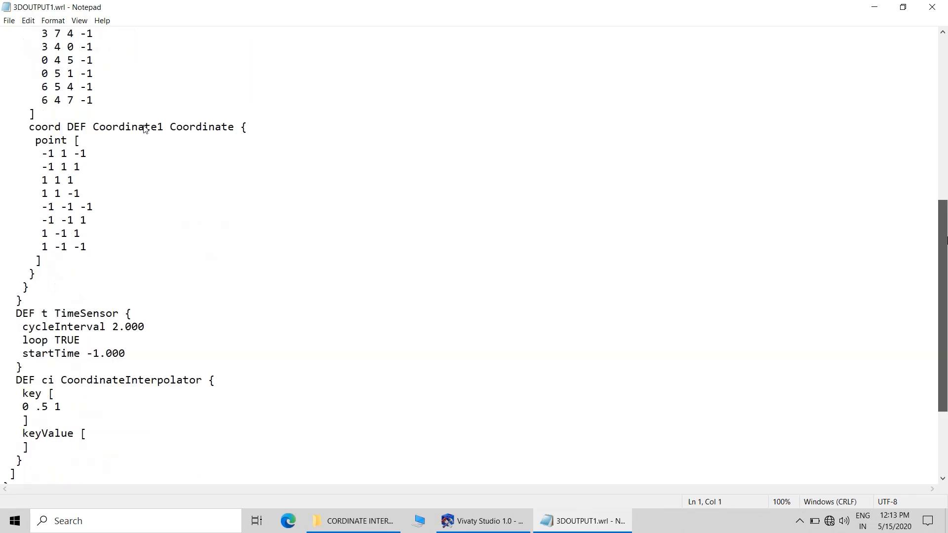
{"action": "scroll", "coordinate": [3, 233], "scroll_direction": "down", "scroll_amount": 1}
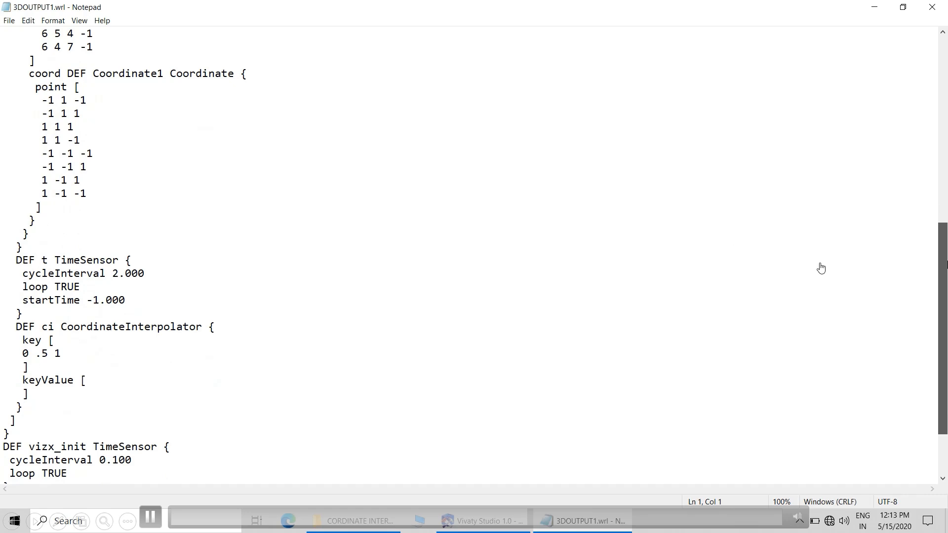
{"action": "scroll", "coordinate": [924, 269], "scroll_direction": "up", "scroll_amount": 3}
{"action": "scroll", "coordinate": [924, 271], "scroll_direction": "up", "scroll_amount": 2}
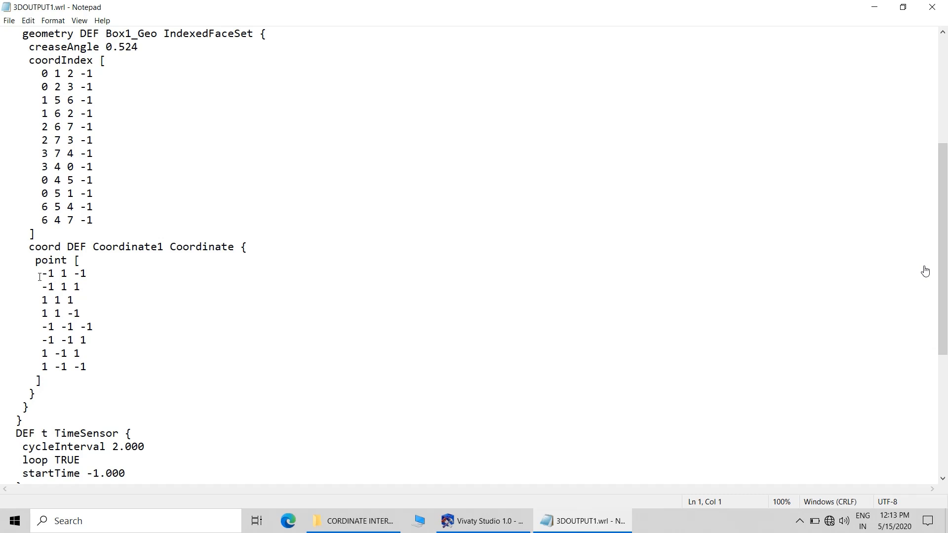
{"action": "left_click_drag", "start_coordinate": [39, 277], "coordinate": [168, 367]}
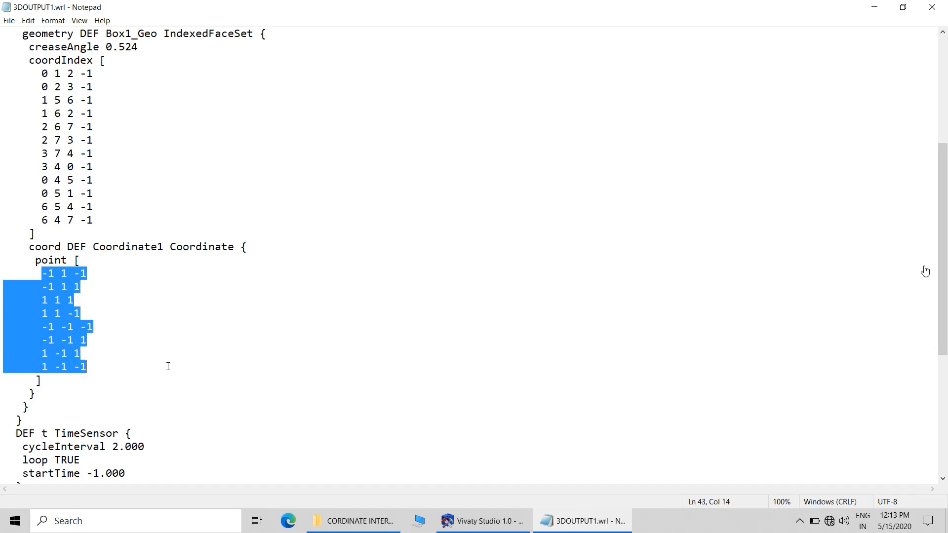
{"action": "right_click", "coordinate": [65, 334]}
{"action": "left_click", "coordinate": [111, 369]}
{"action": "left_click", "coordinate": [939, 7]}
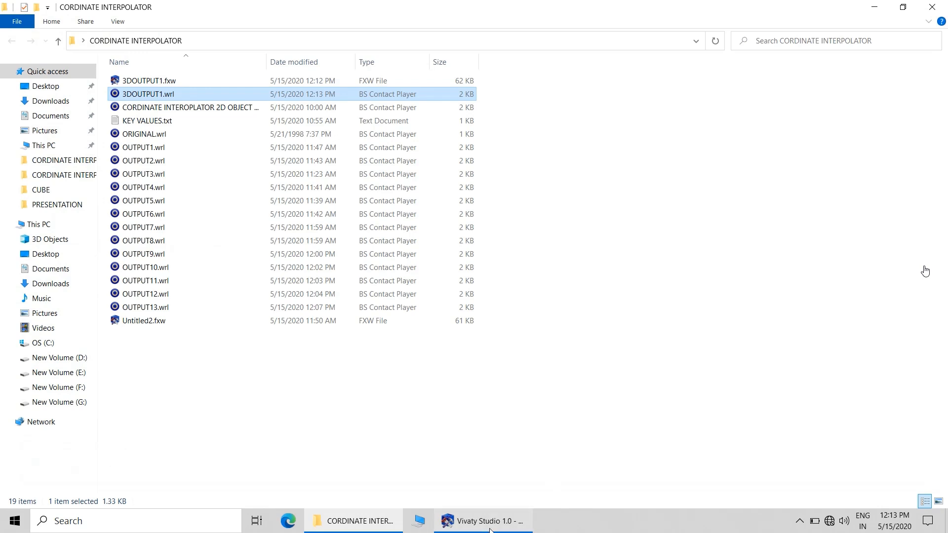
Switch to Vivaty Studio and paste the copied Coordinate1 points into the keyValue data of the CoordinateInterpolator ci
{"action": "left_click", "coordinate": [523, 520]}
{"action": "left_click", "coordinate": [809, 119]}
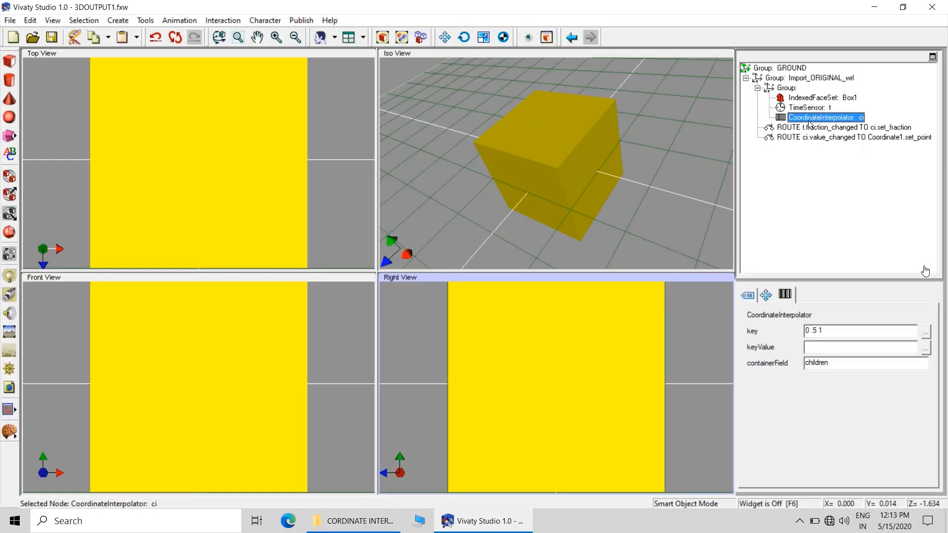
{"action": "left_click", "coordinate": [926, 348]}
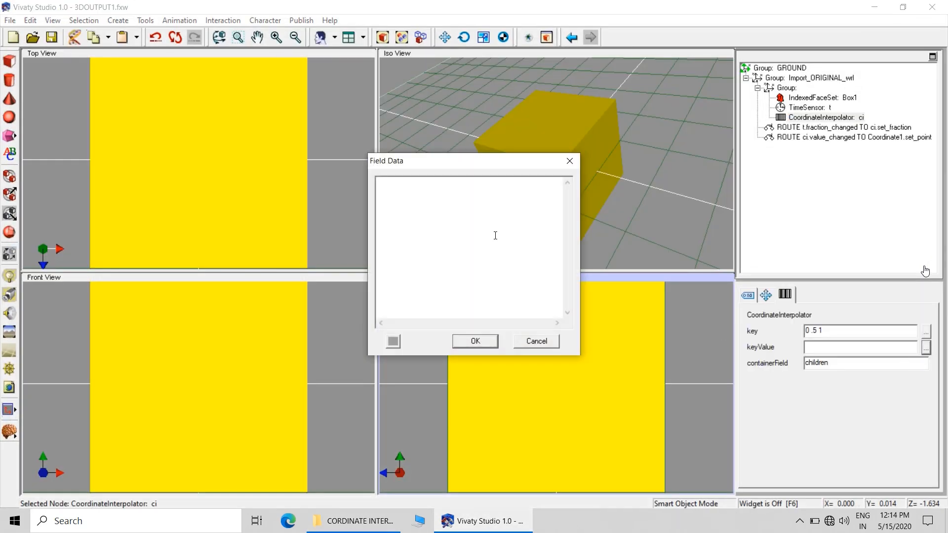
{"action": "right_click", "coordinate": [459, 207]}
{"action": "left_click", "coordinate": [486, 260]}
{"action": "left_click", "coordinate": [474, 344]}
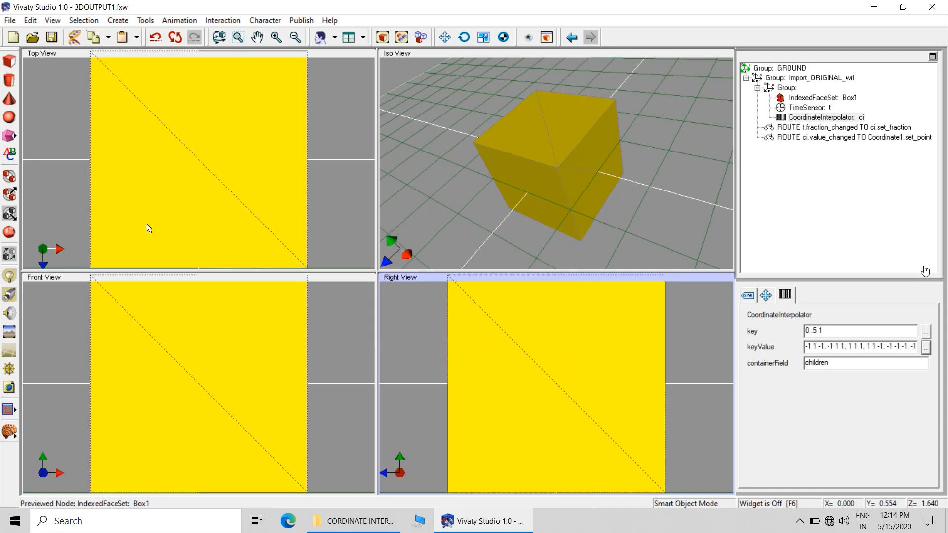
Save the scene and export it as the uncompressed VRML file 3DOUTPUT1.wrl, replacing the existing file
{"action": "left_click", "coordinate": [10, 21]}
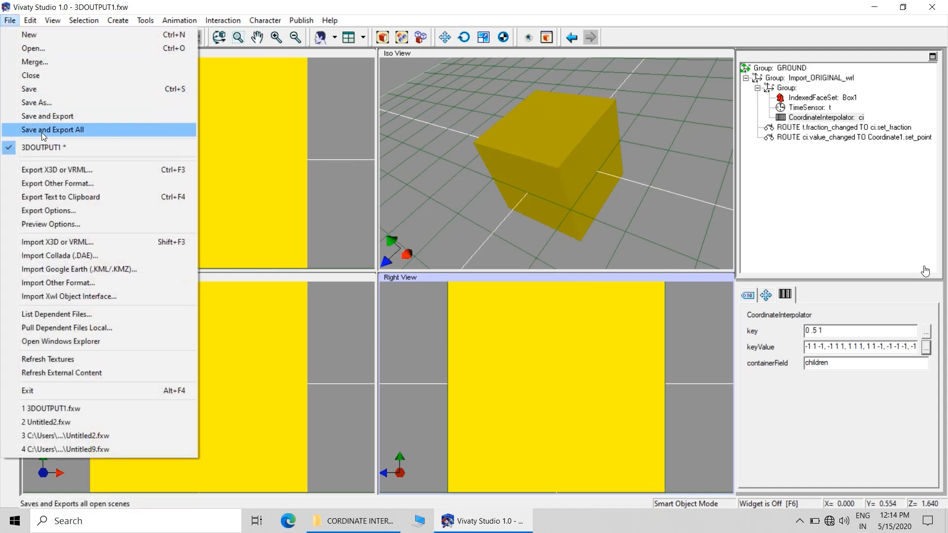
{"action": "left_click", "coordinate": [34, 89]}
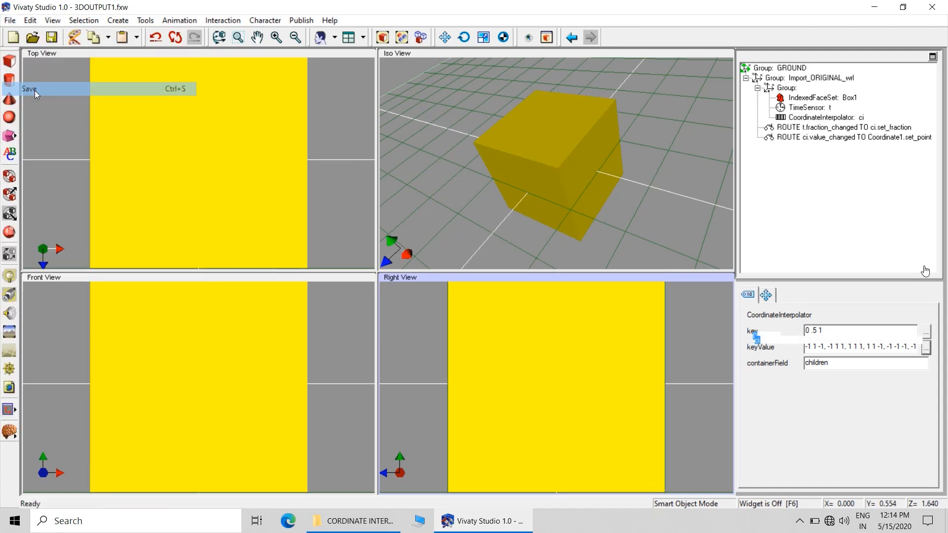
{"action": "left_click", "coordinate": [10, 21]}
{"action": "left_click", "coordinate": [51, 170]}
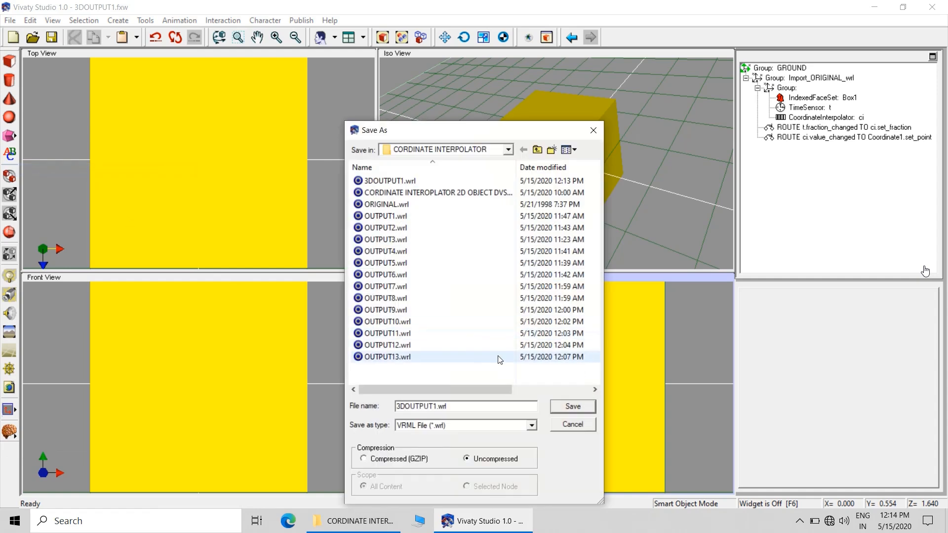
{"action": "left_click", "coordinate": [571, 408]}
{"action": "left_click", "coordinate": [510, 264]}
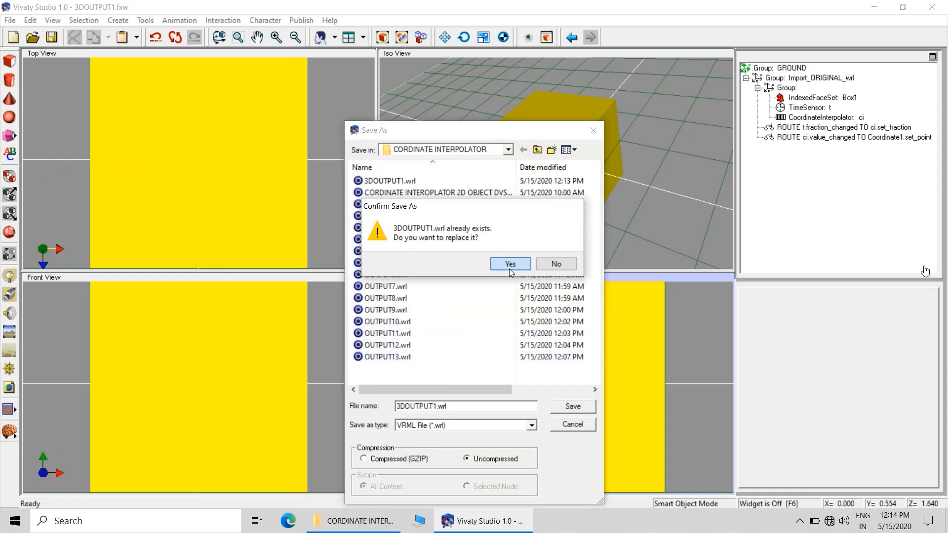
Minimise Vivaty Studio, play the exported 3DOUTPUT1.wrl in BS Contact, and close the player
{"action": "left_click", "coordinate": [876, 6]}
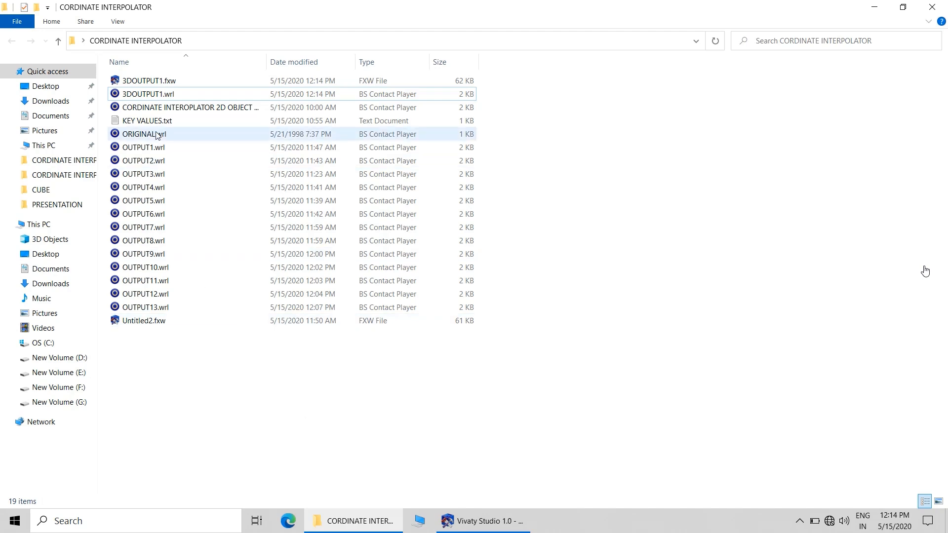
{"action": "double_click", "coordinate": [207, 94]}
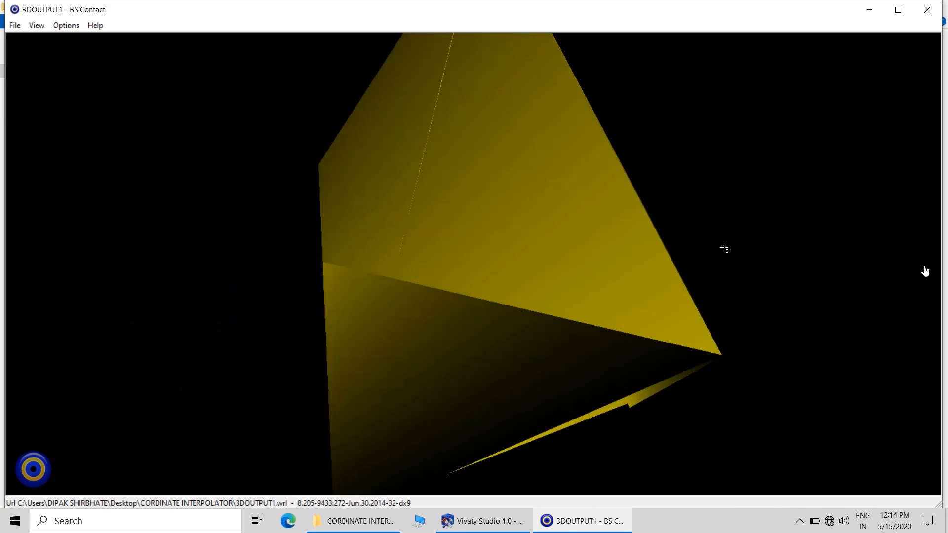
{"action": "right_click", "coordinate": [724, 236]}
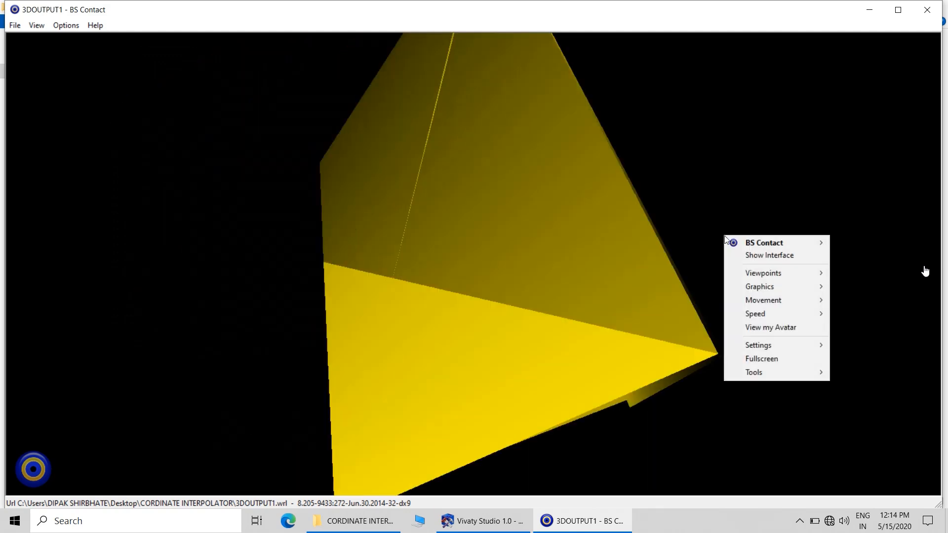
{"action": "left_click", "coordinate": [754, 173]}
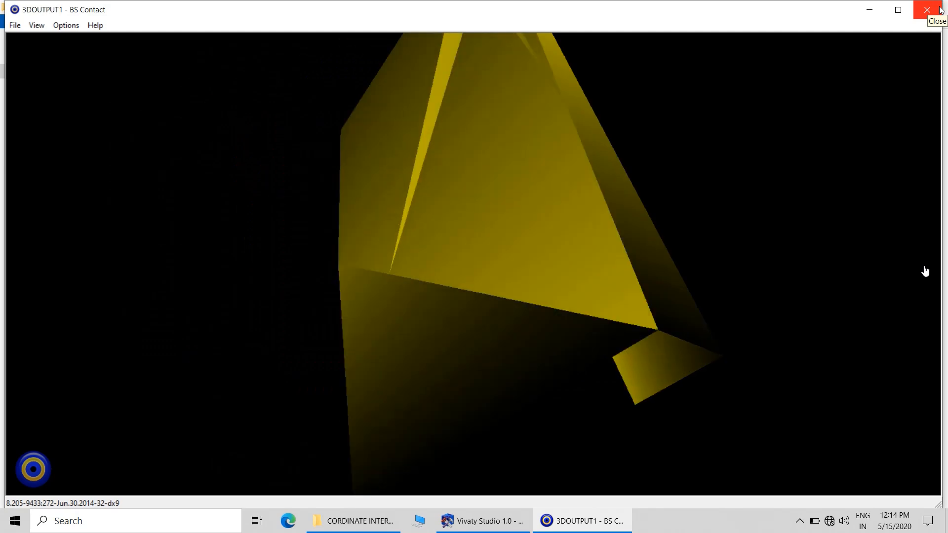
{"action": "left_click", "coordinate": [939, 10]}
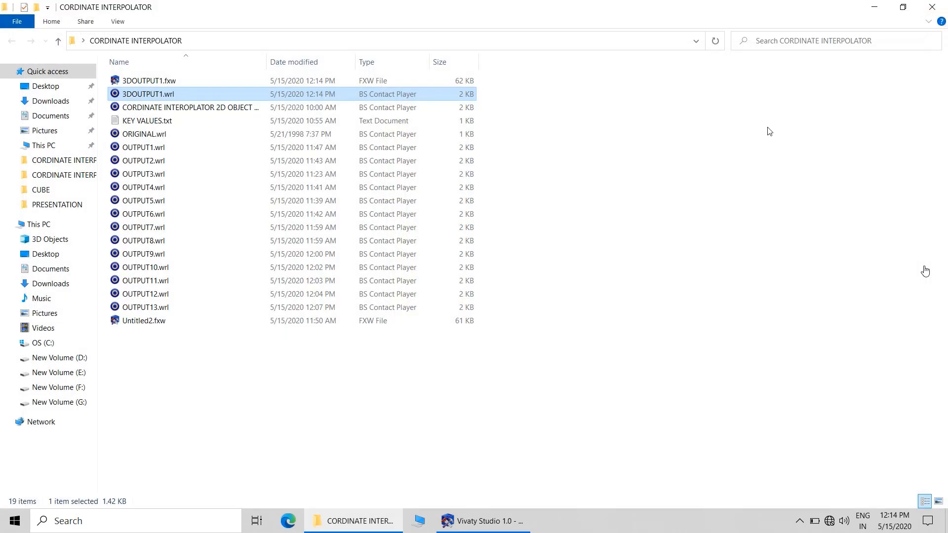
{"action": "left_click", "coordinate": [770, 132]}
Open the exported 3DOUTPUT1.wrl in Notepad, examine the key and keyValue blocks of the CoordinateInterpolator ci, and close it
{"action": "left_click", "coordinate": [483, 521]}
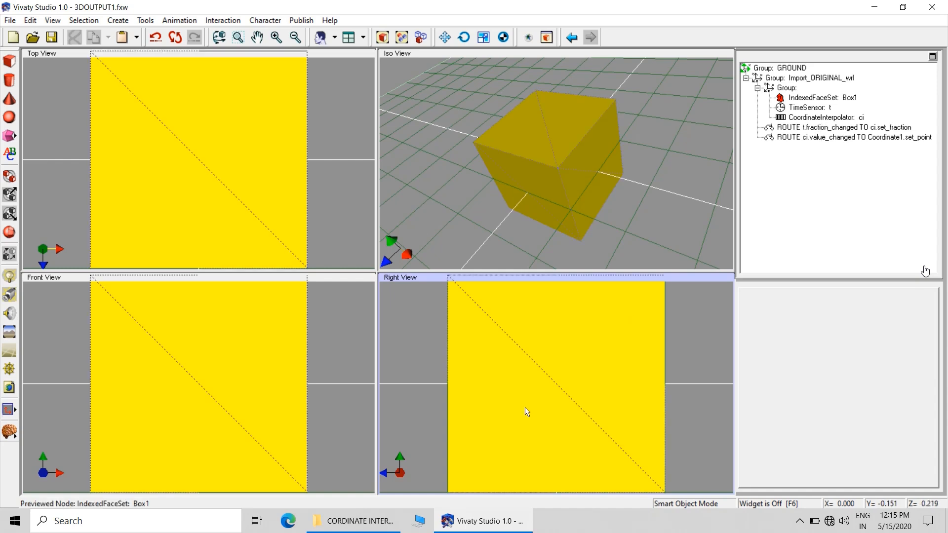
{"action": "left_click", "coordinate": [356, 521]}
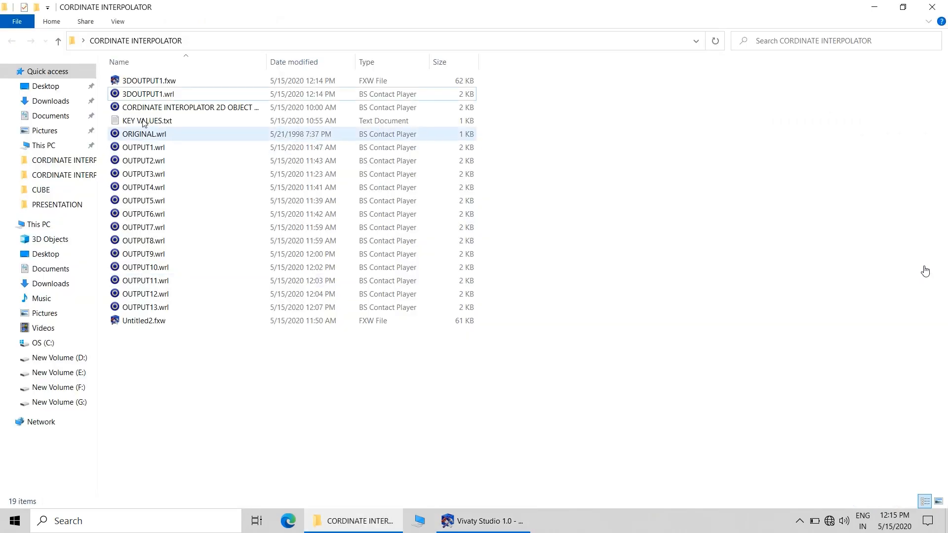
{"action": "left_click", "coordinate": [140, 95]}
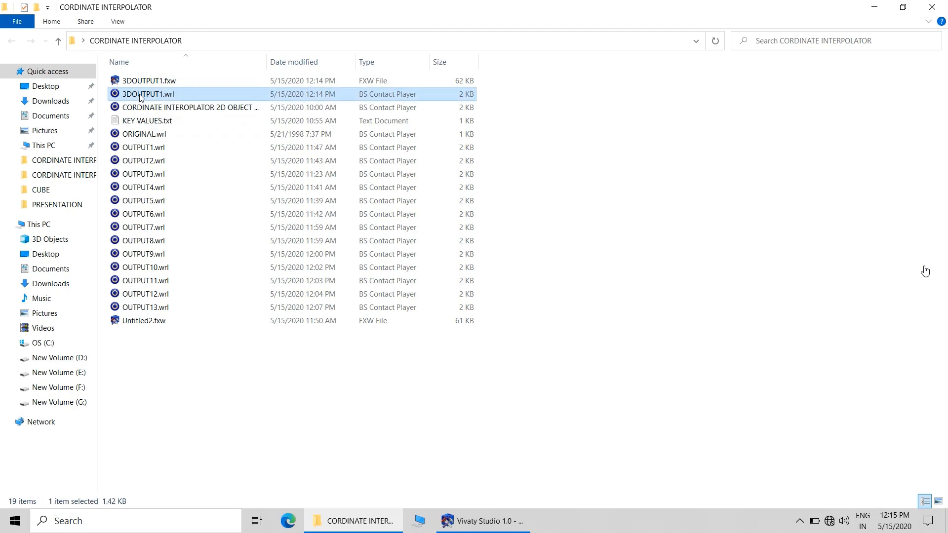
{"action": "right_click", "coordinate": [141, 94]}
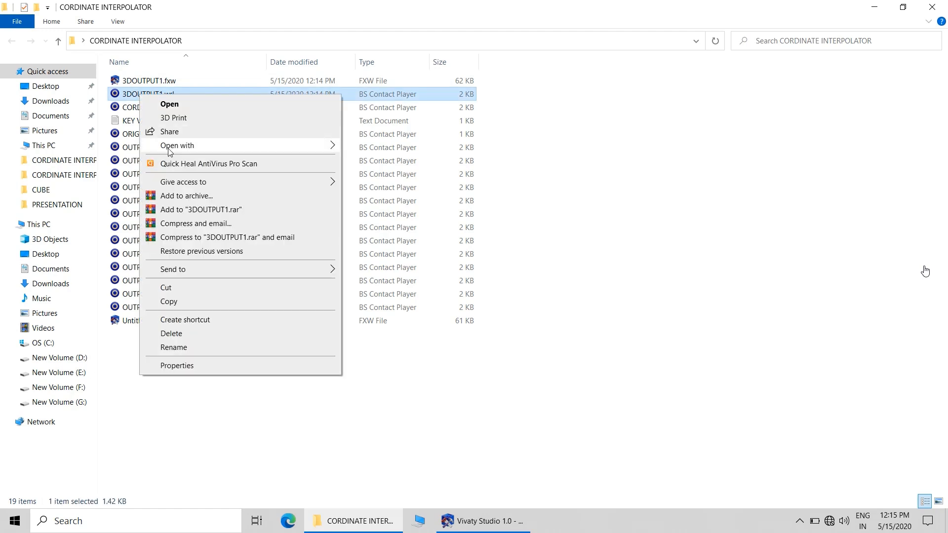
{"action": "mouse_move", "coordinate": [168, 148]}
{"action": "left_click", "coordinate": [376, 174]}
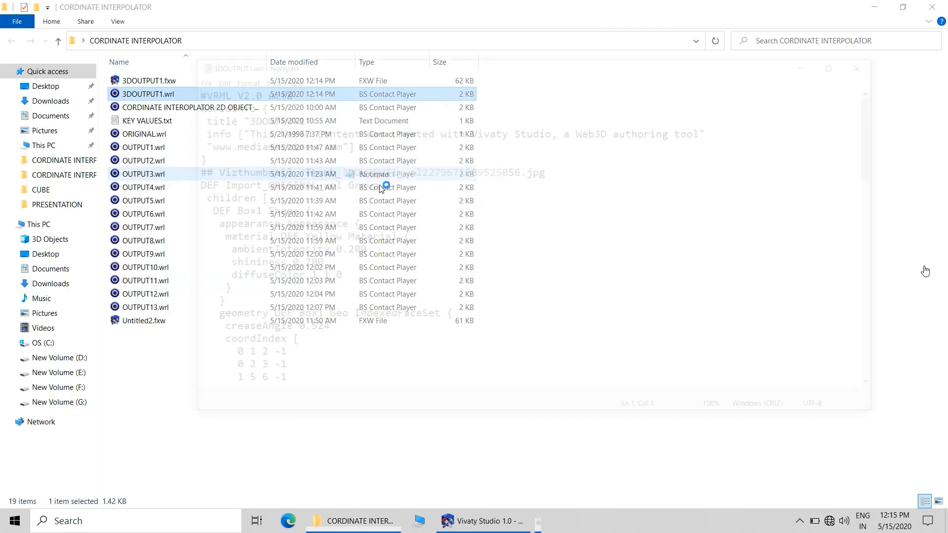
{"action": "left_click_drag", "start_coordinate": [884, 116], "coordinate": [892, 310]}
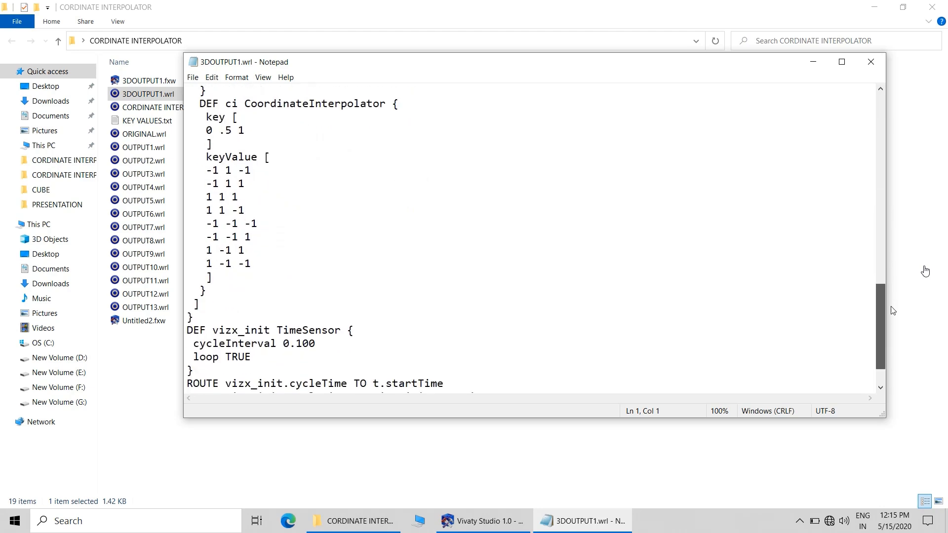
{"action": "mouse_move", "coordinate": [892, 310]}
{"action": "left_mouse_down"}
{"action": "mouse_move", "coordinate": [894, 272]}
{"action": "mouse_move", "coordinate": [892, 294]}
{"action": "left_mouse_up"}
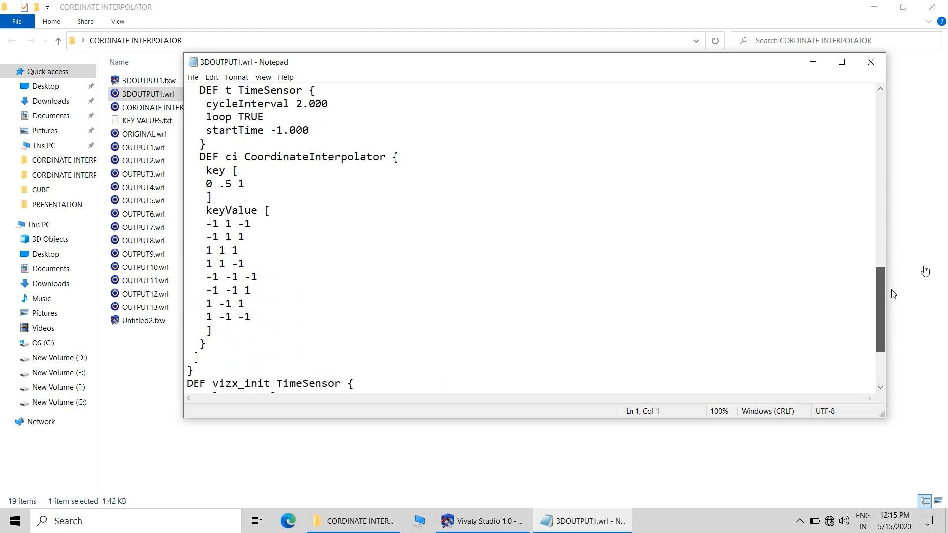
{"action": "left_click", "coordinate": [874, 63]}
Return to Vivaty Studio and review the keyValue data of the CoordinateInterpolator ci without changing it
{"action": "left_click", "coordinate": [529, 521]}
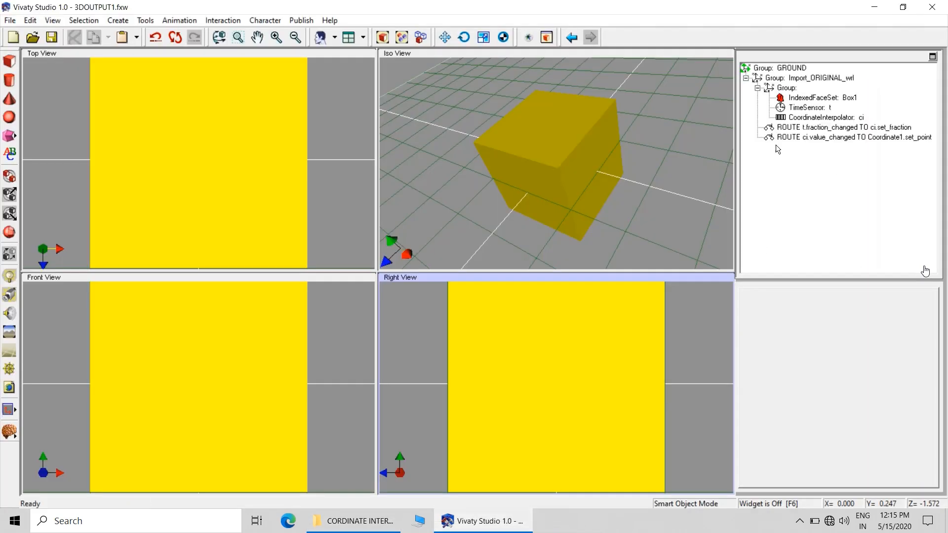
{"action": "left_click", "coordinate": [808, 117]}
{"action": "left_click", "coordinate": [925, 347]}
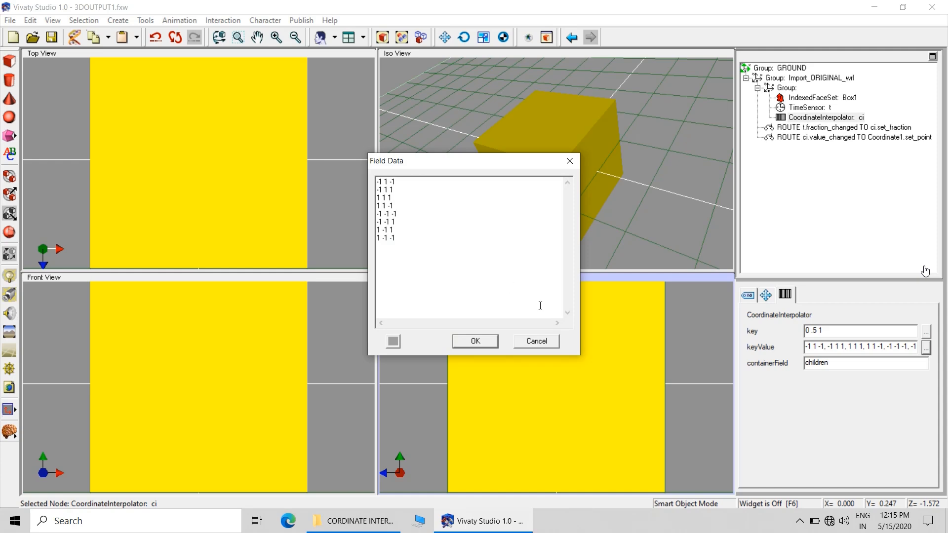
{"action": "left_click", "coordinate": [556, 342]}
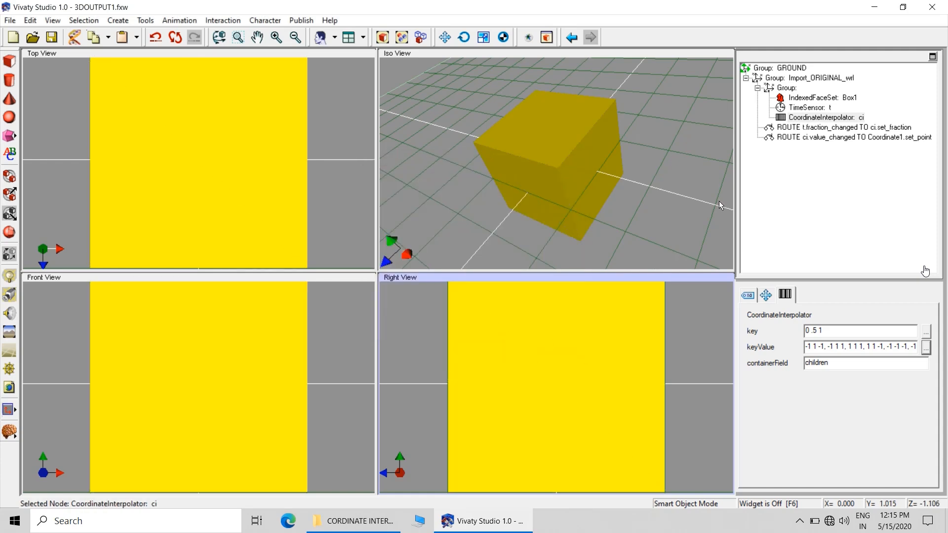
Inspect the animation settings of TimeSensor t and the mesh settings of the IndexedFaceSet Box1, and deselect everything
{"action": "left_click", "coordinate": [806, 108]}
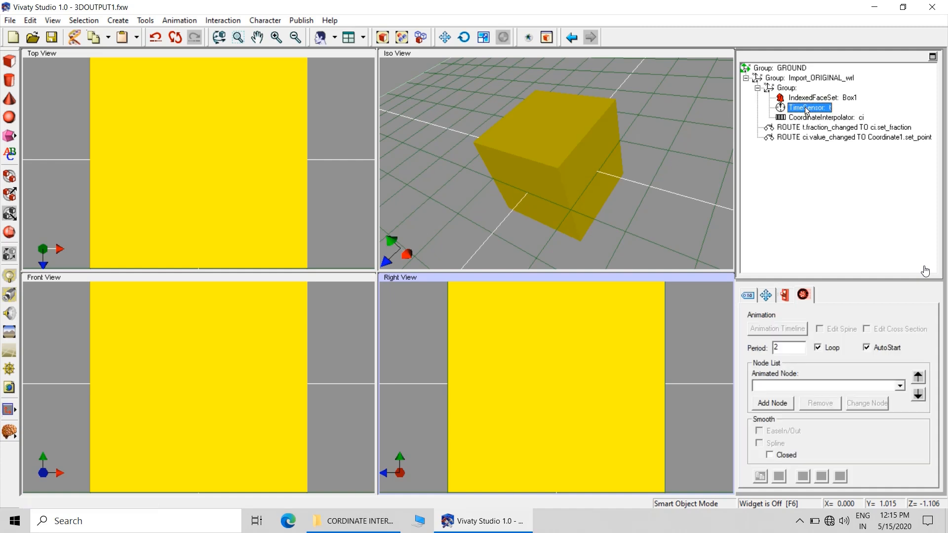
{"action": "left_click", "coordinate": [798, 348]}
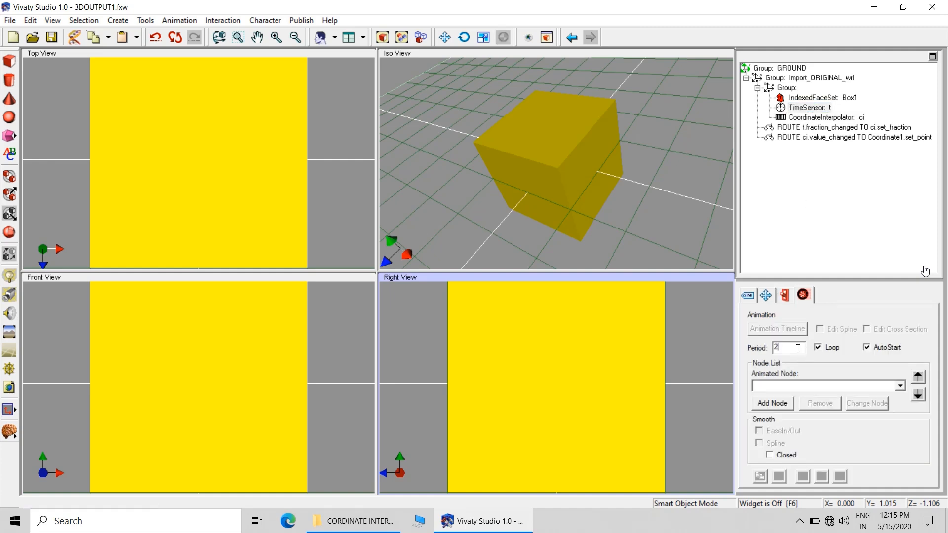
{"action": "left_click", "coordinate": [831, 101]}
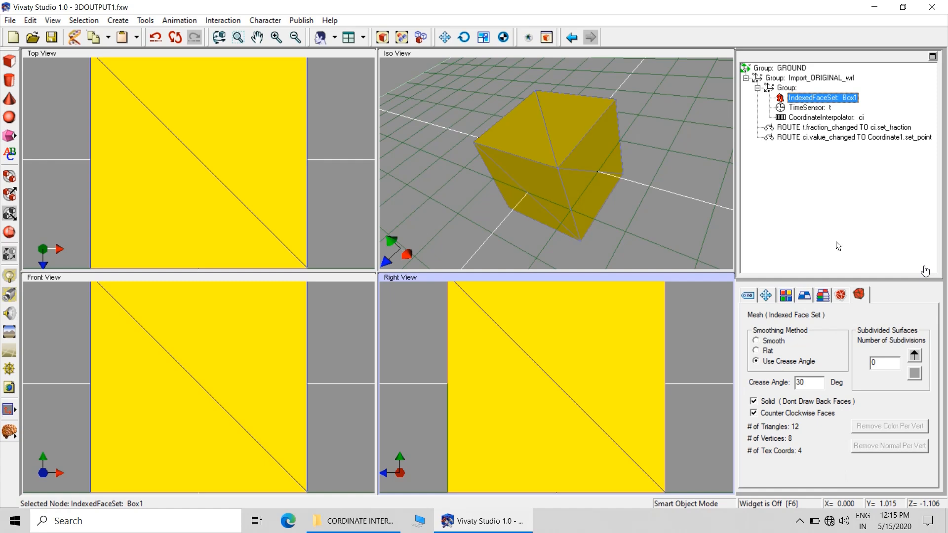
{"action": "left_click", "coordinate": [683, 247]}
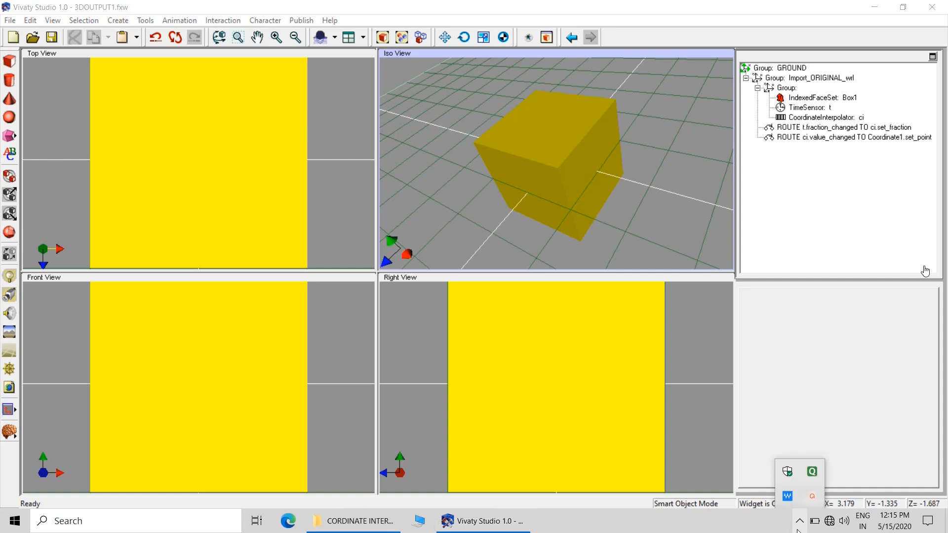
{"action": "left_click", "coordinate": [714, 451]}
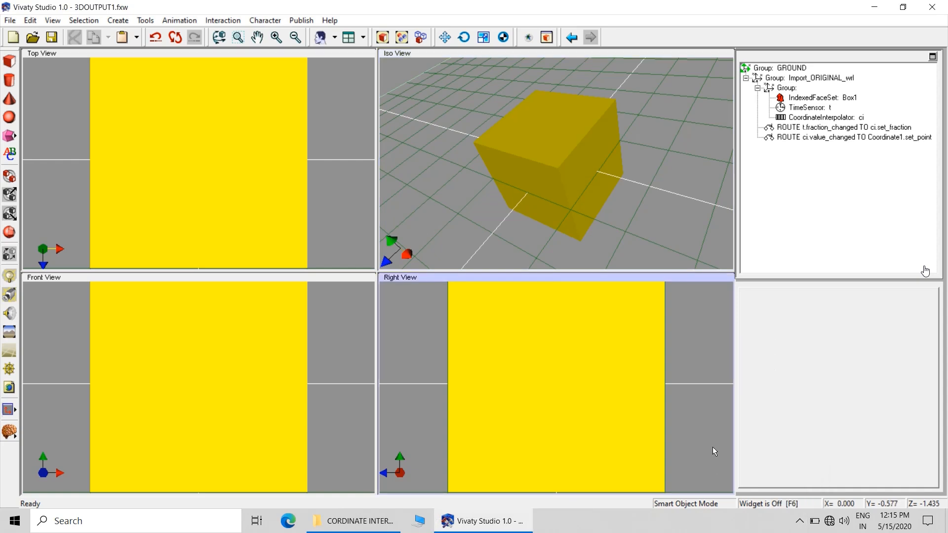